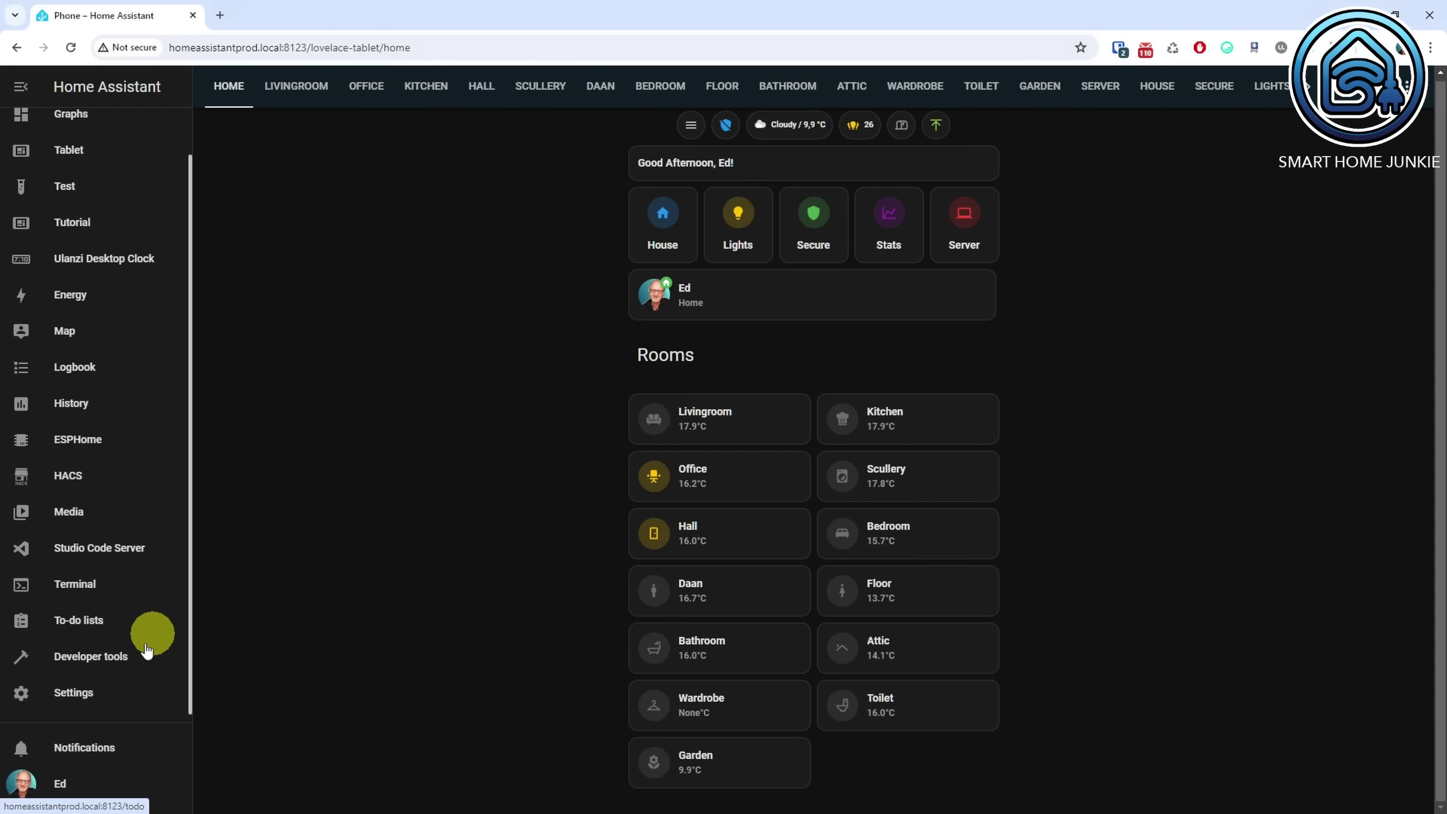
Create a new empty script from scratch in the automation settings.
left_click(85, 701)
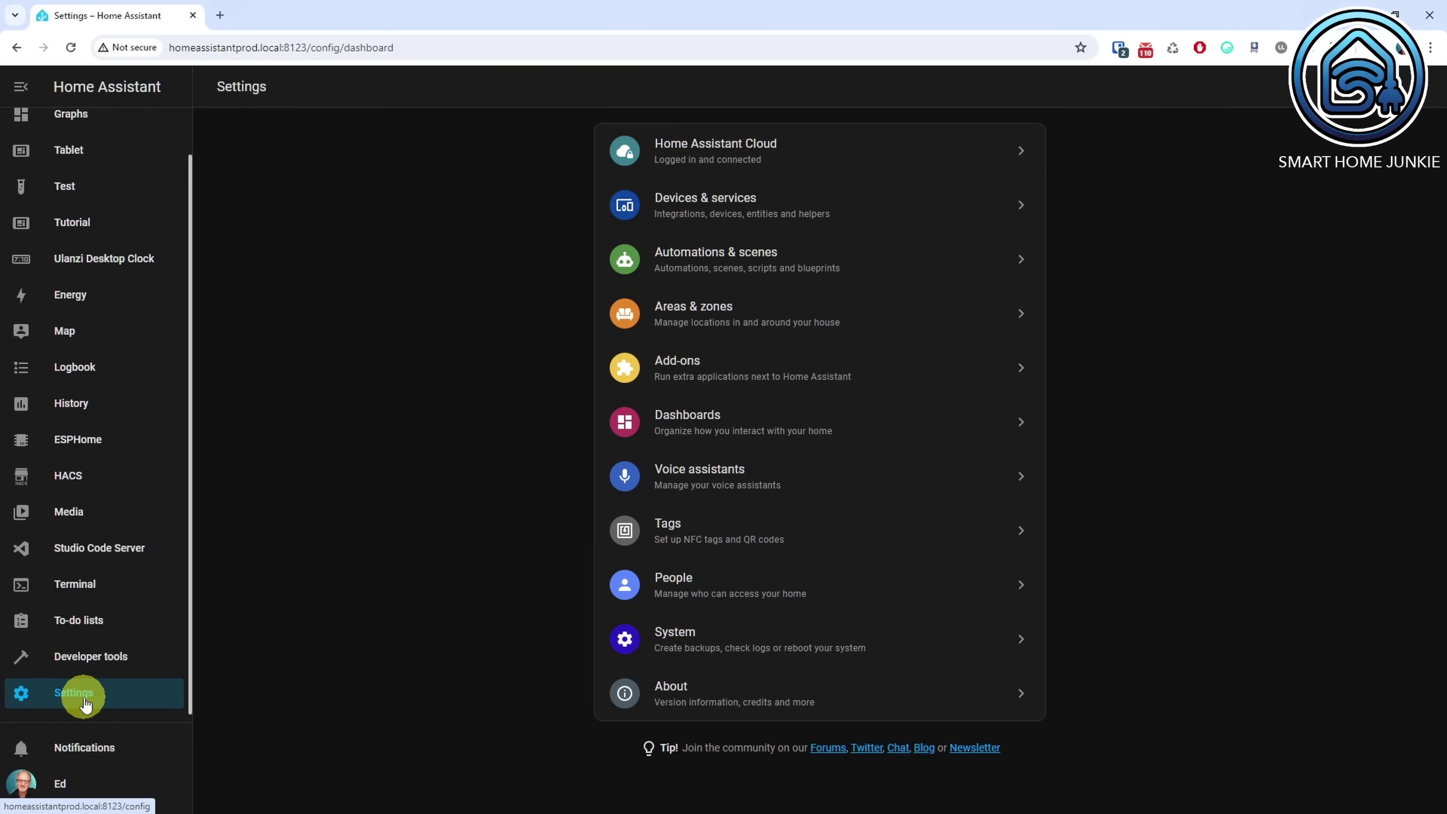
left_click(779, 258)
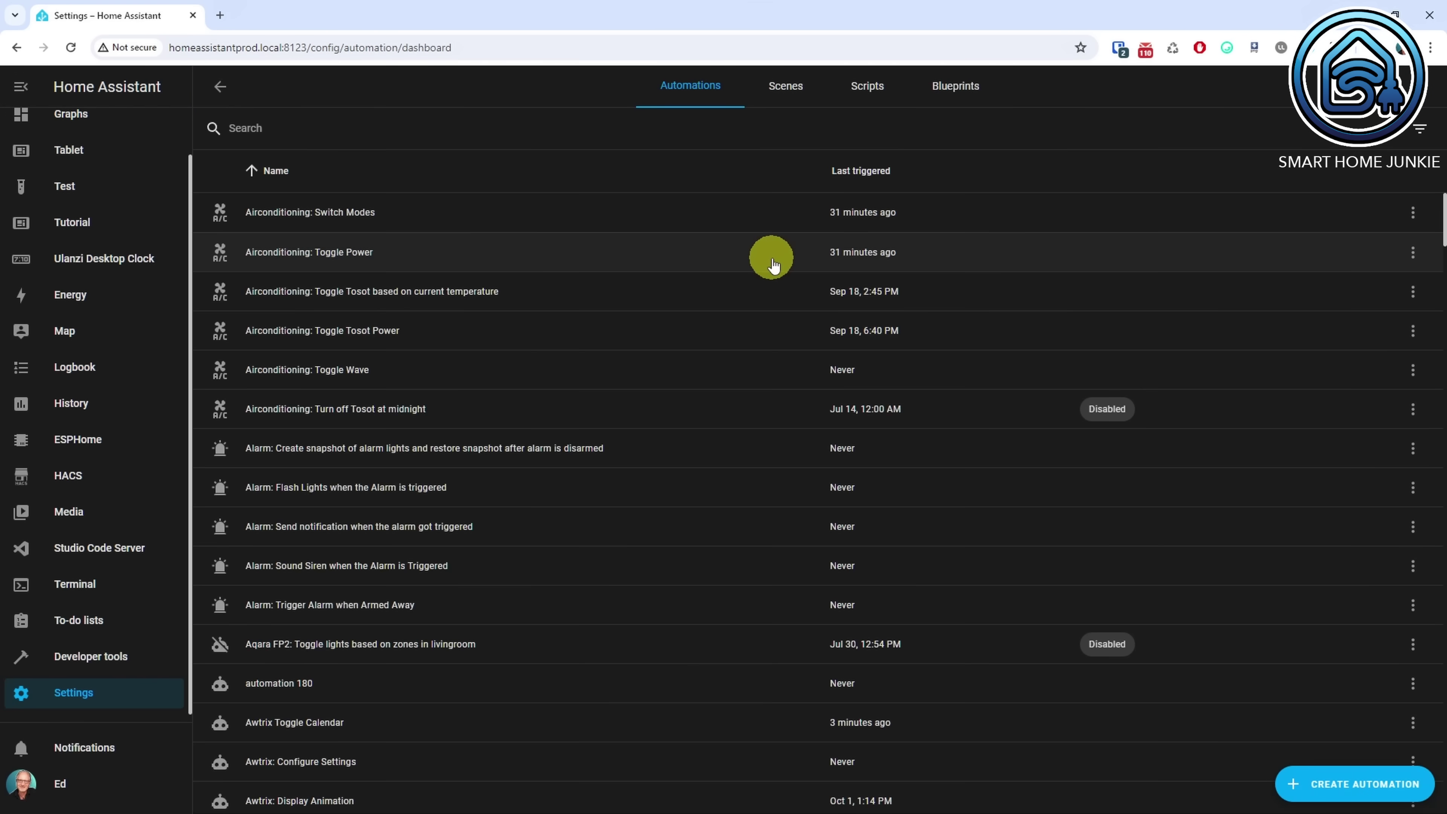
left_click(852, 87)
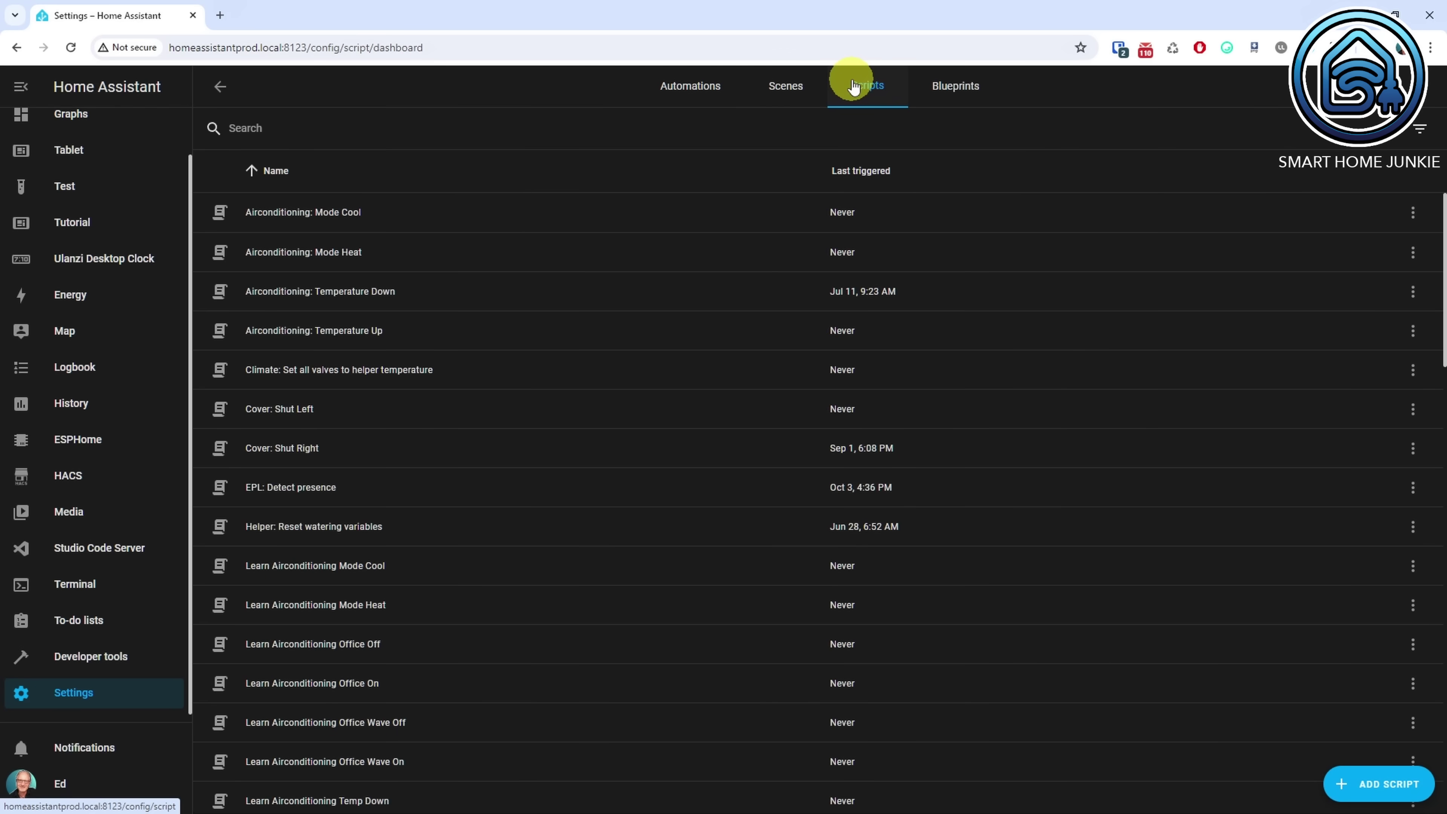
left_click(1384, 792)
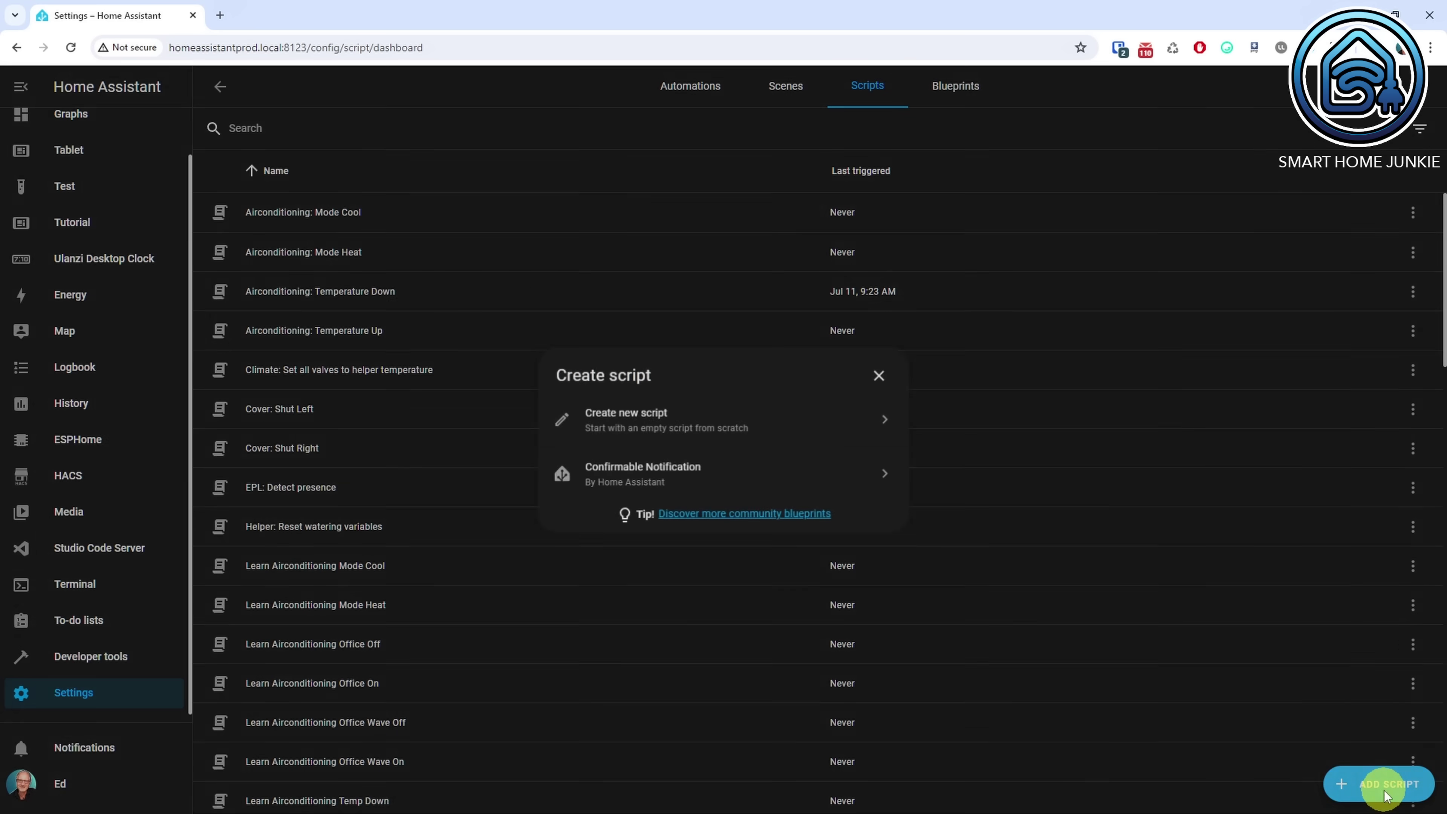
left_click(662, 420)
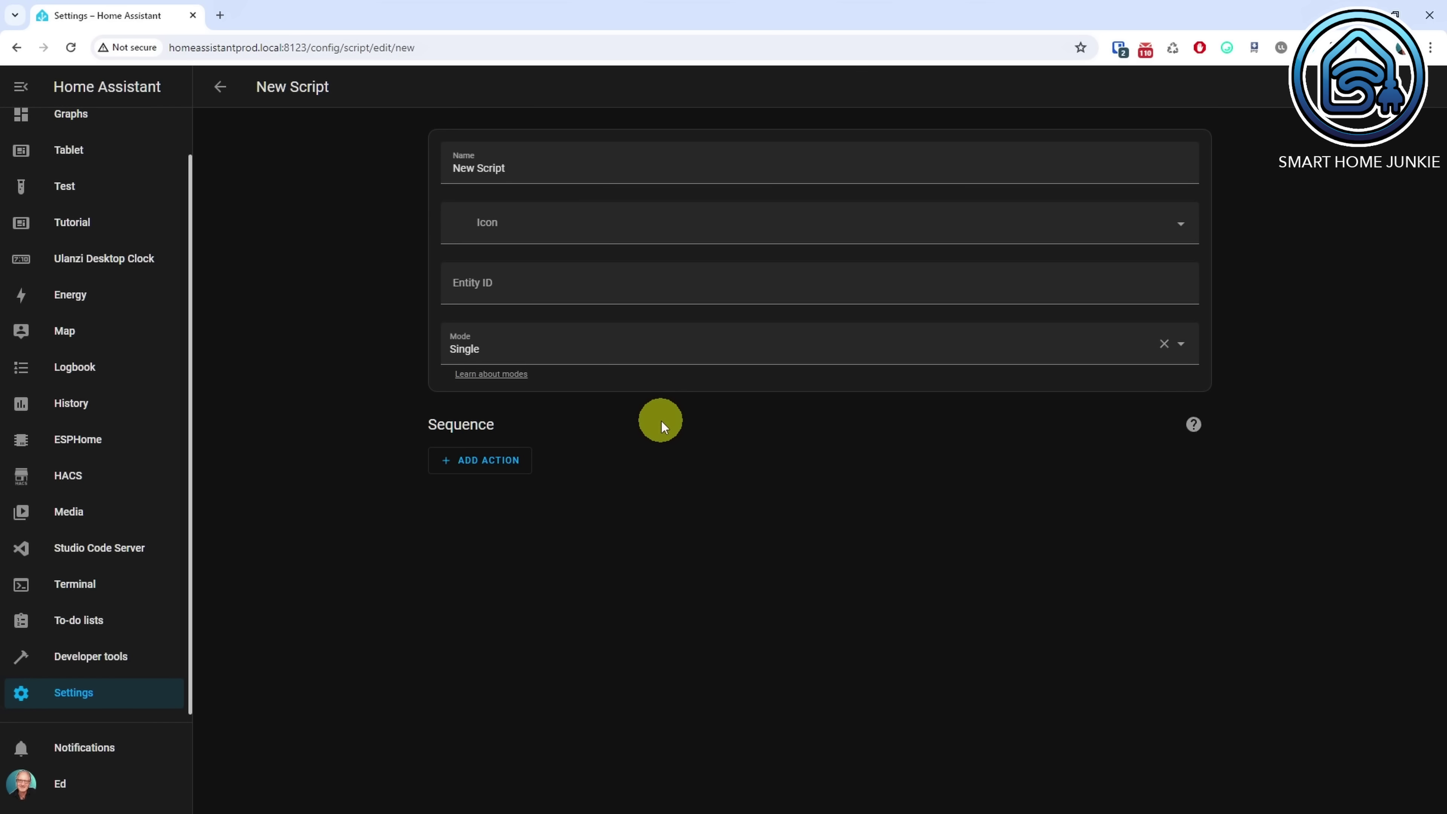
Name the new script "Notify: Send message to phone".
left_click(551, 167)
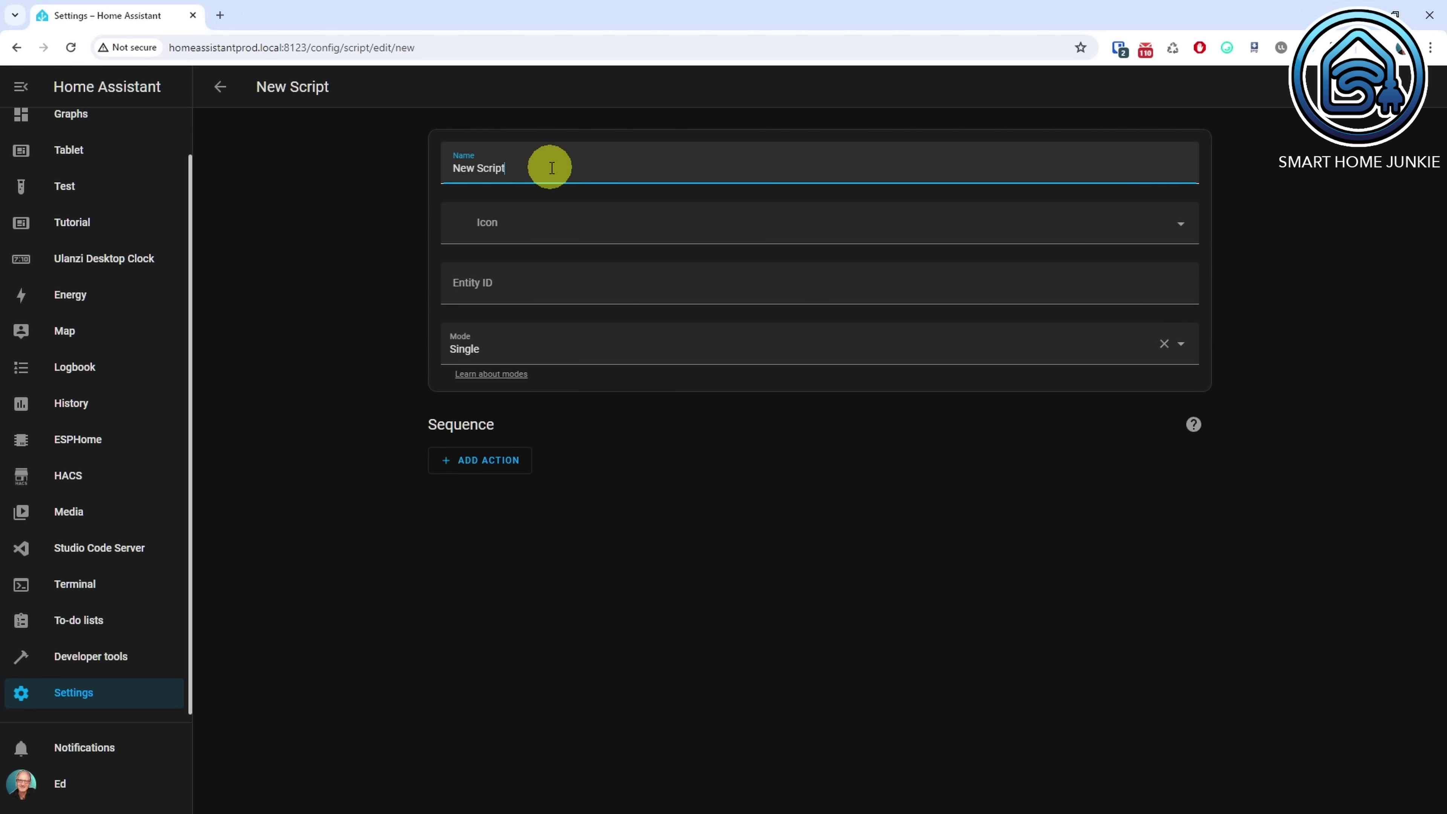
key("ctrl+a")
type("Notify: Send")
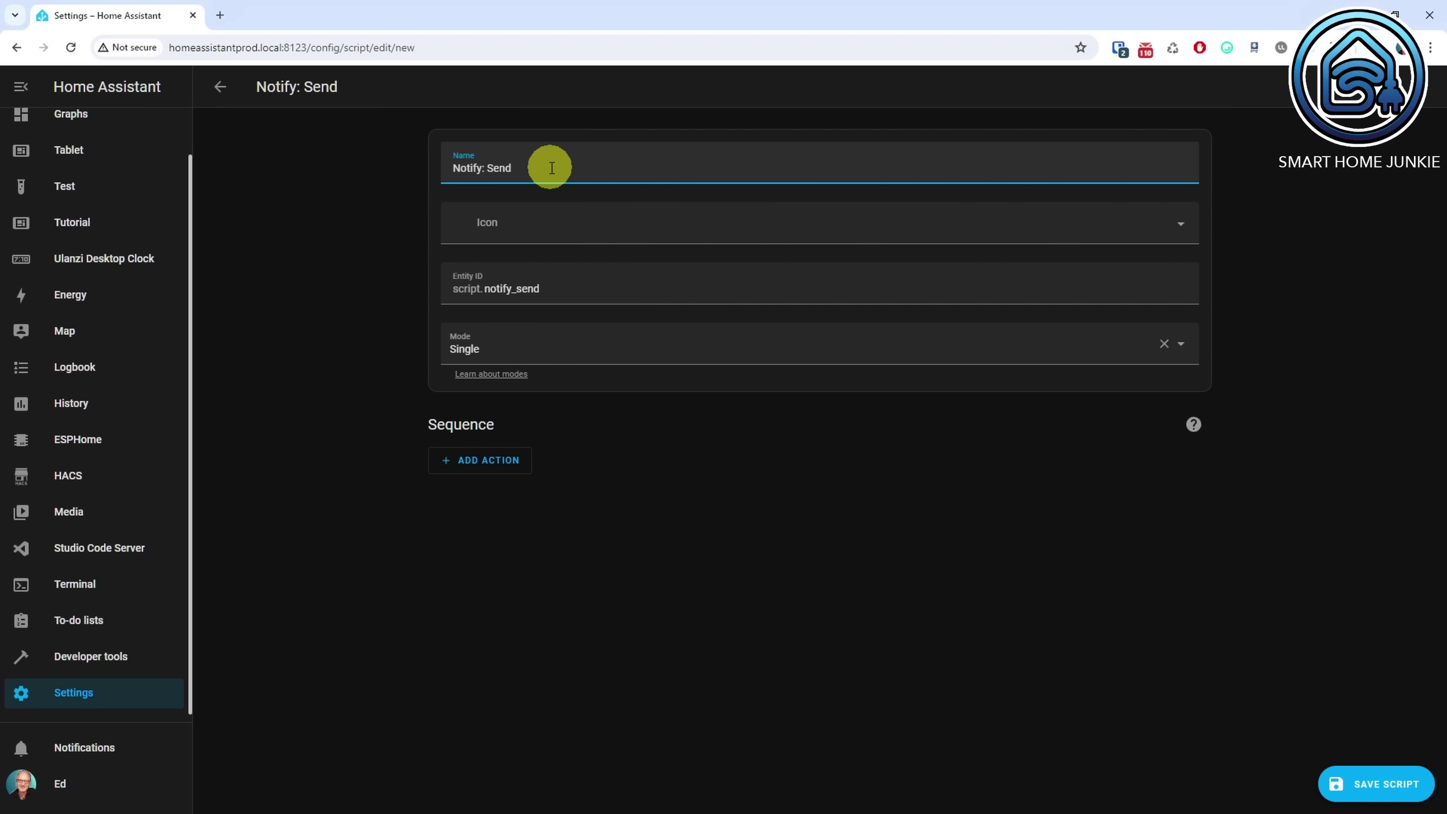
type(" message to phone")
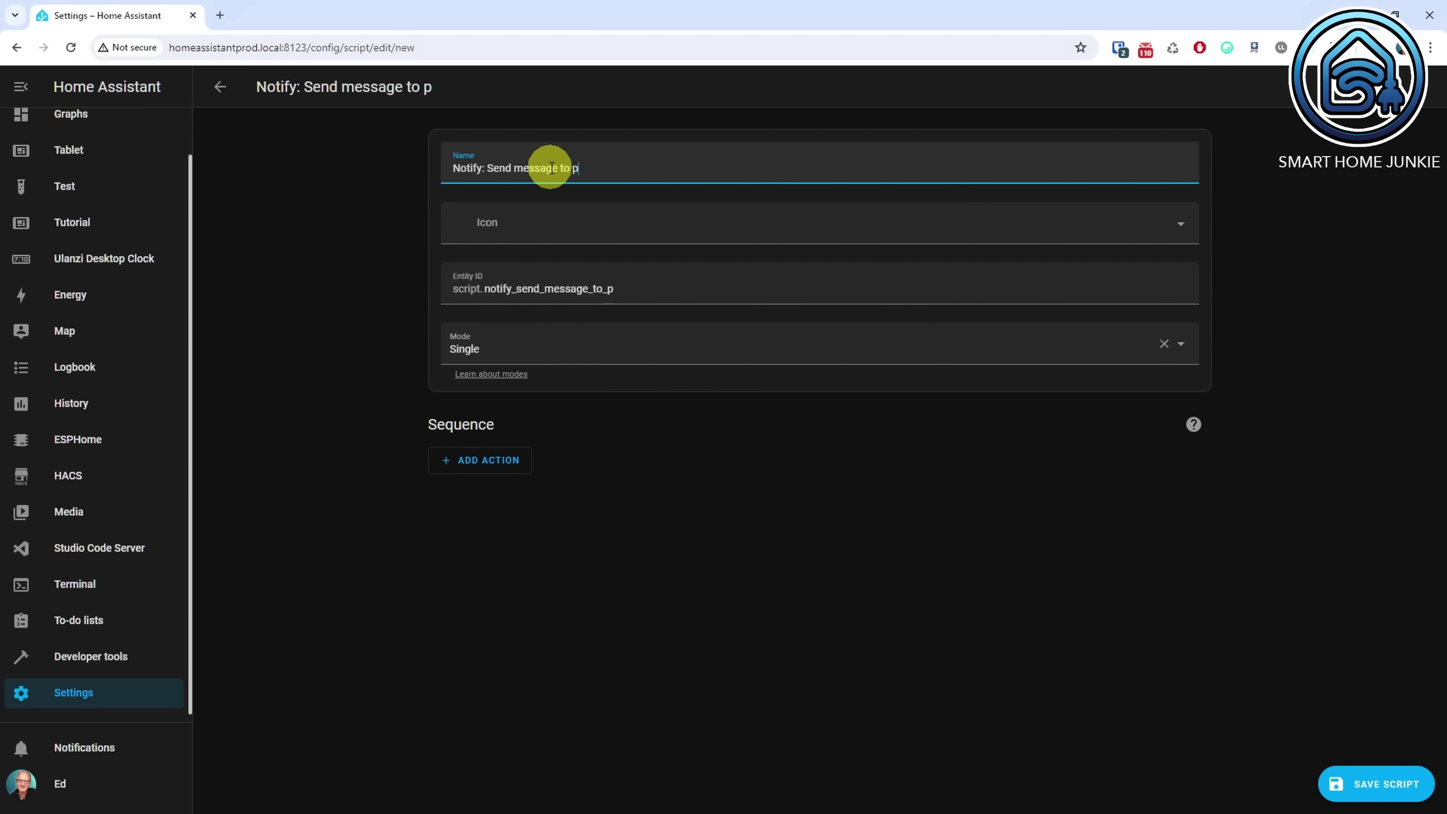
Add a service call action to the sequence that uses notify.mobile_app_iphone_x_ed.
left_click(509, 472)
left_click(507, 115)
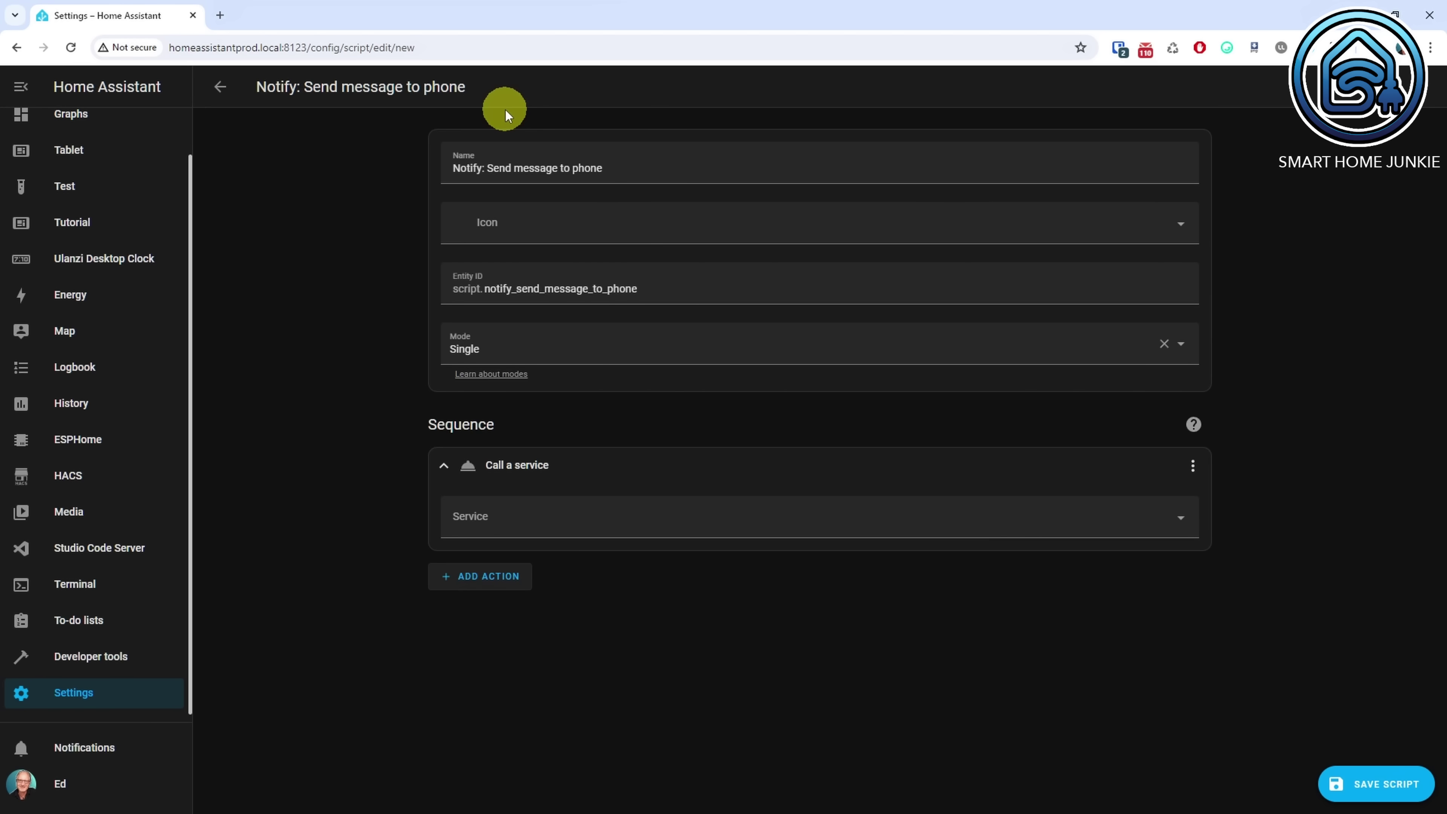
left_click(682, 524)
type("notify.")
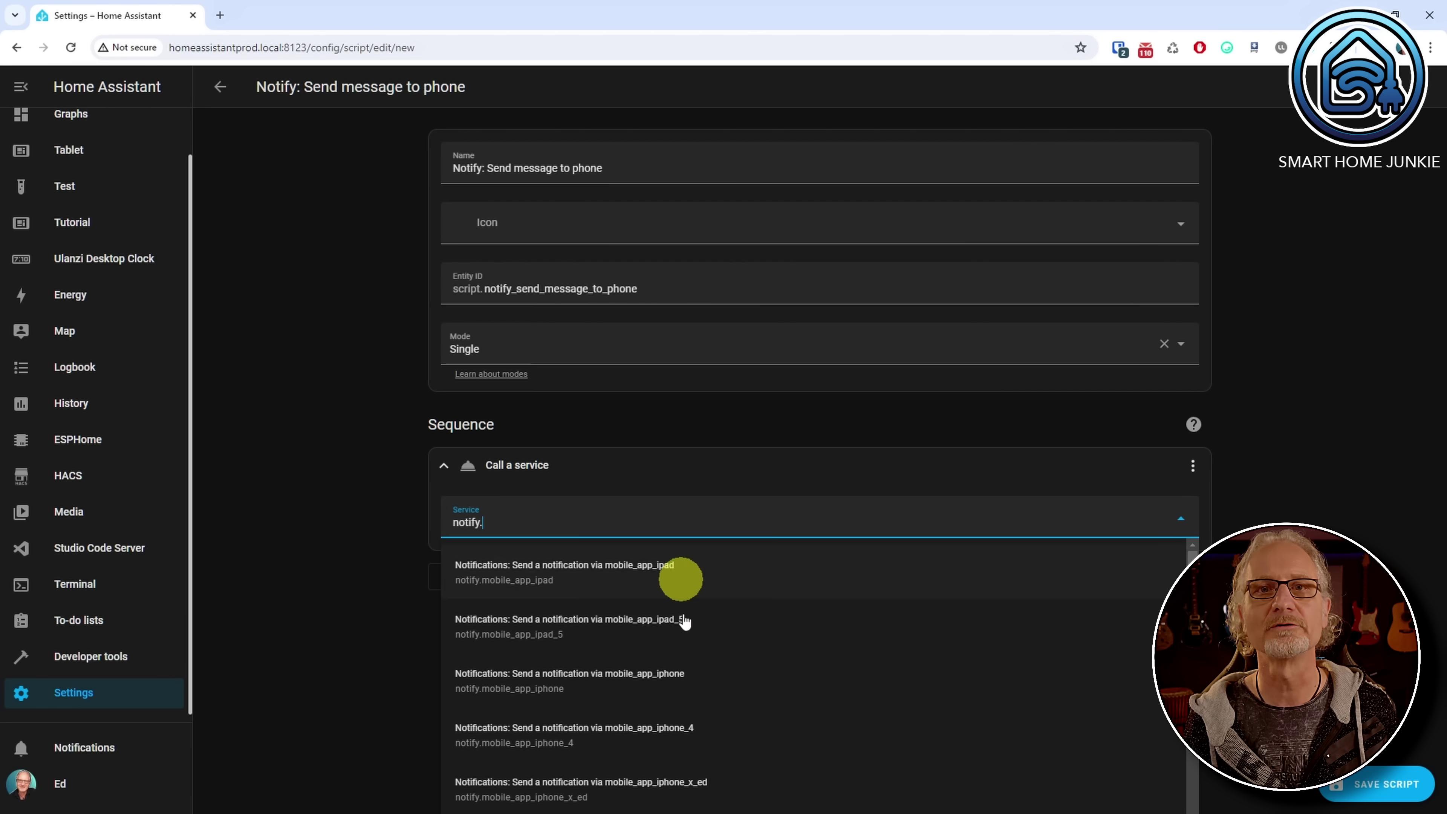
left_click(690, 791)
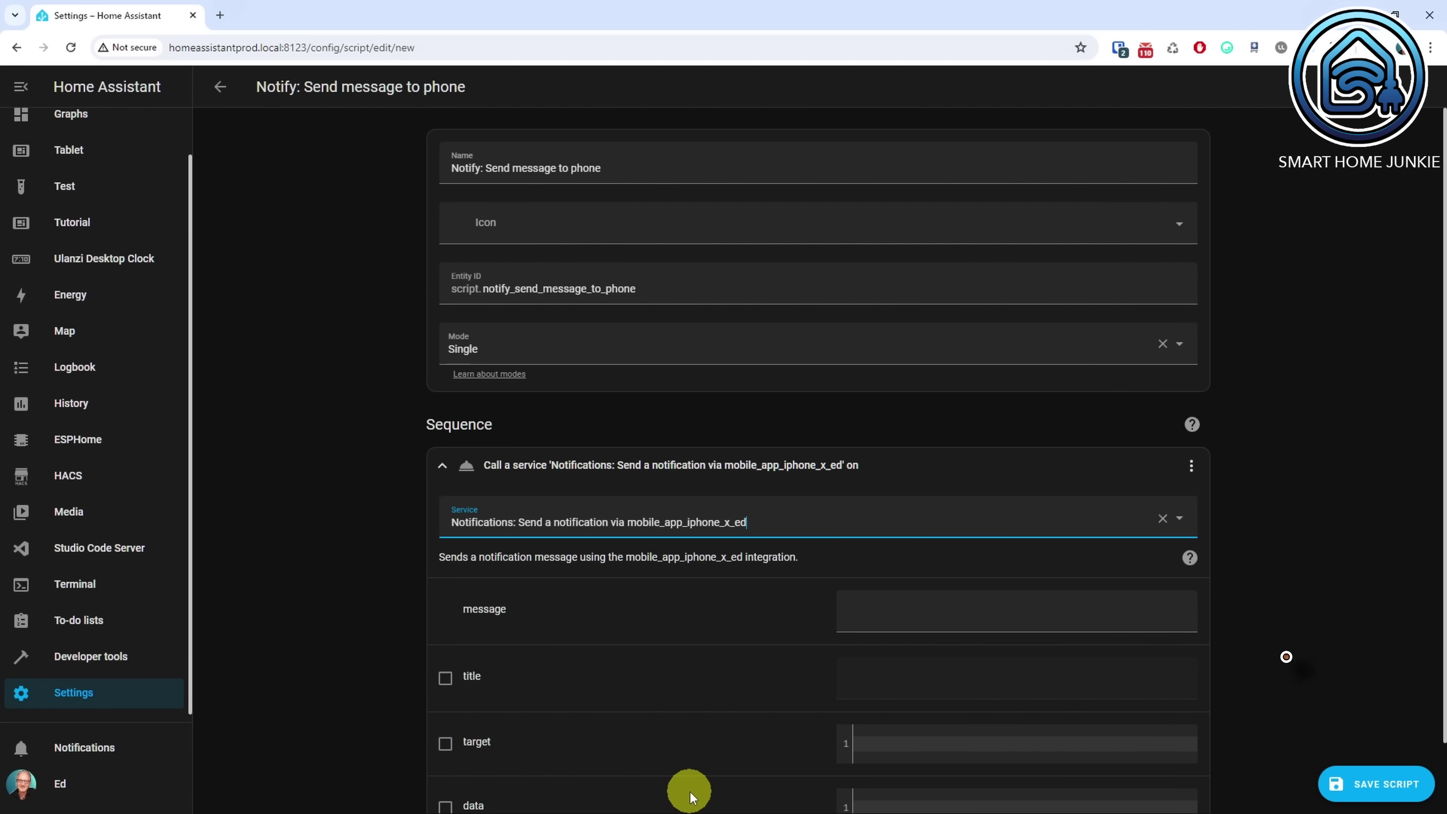
Set the notification's message to "This is a fixed message" and enable its title with the text "Notification".
scroll(1311, 599, "down", 1)
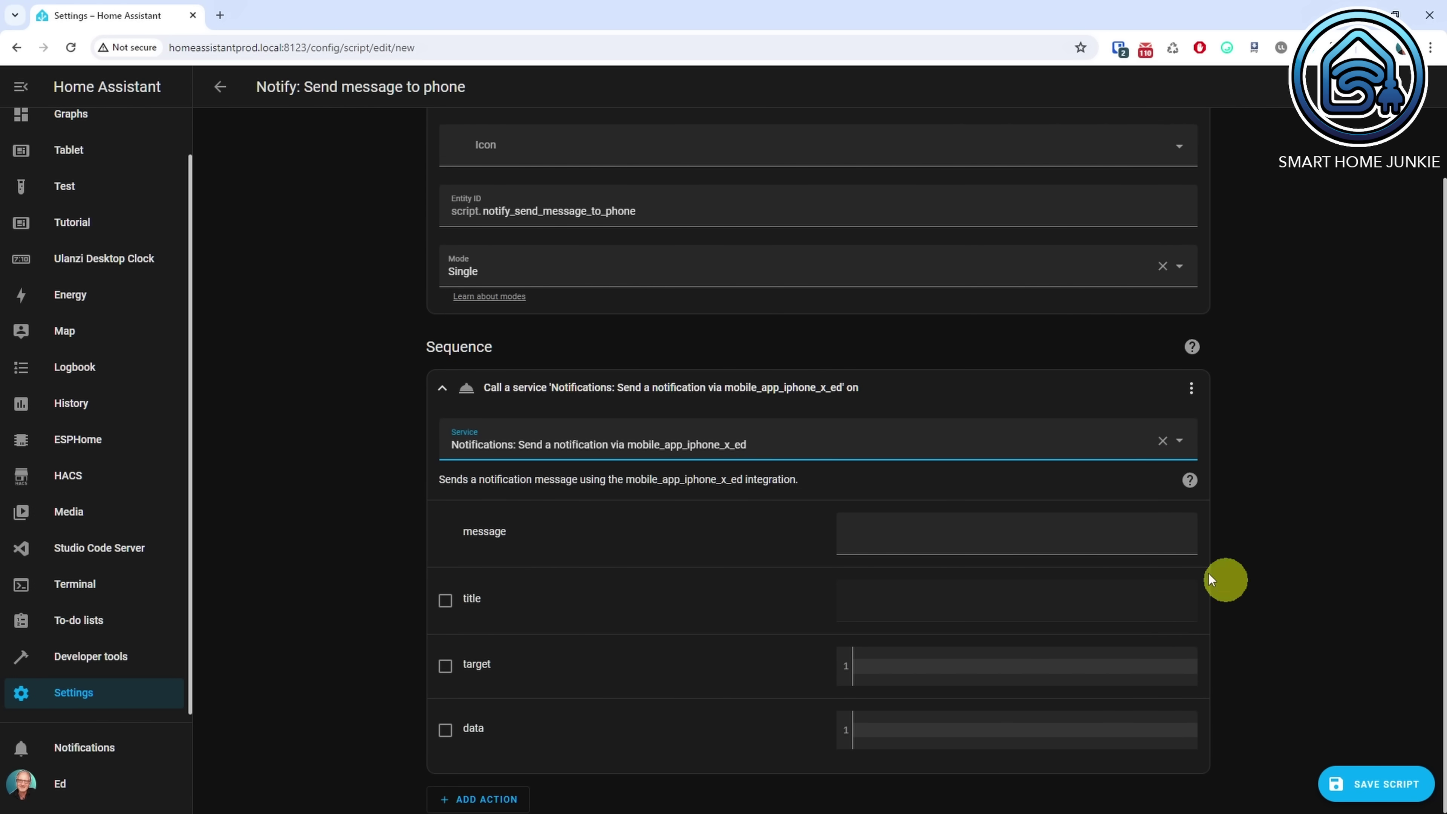
left_click(1082, 539)
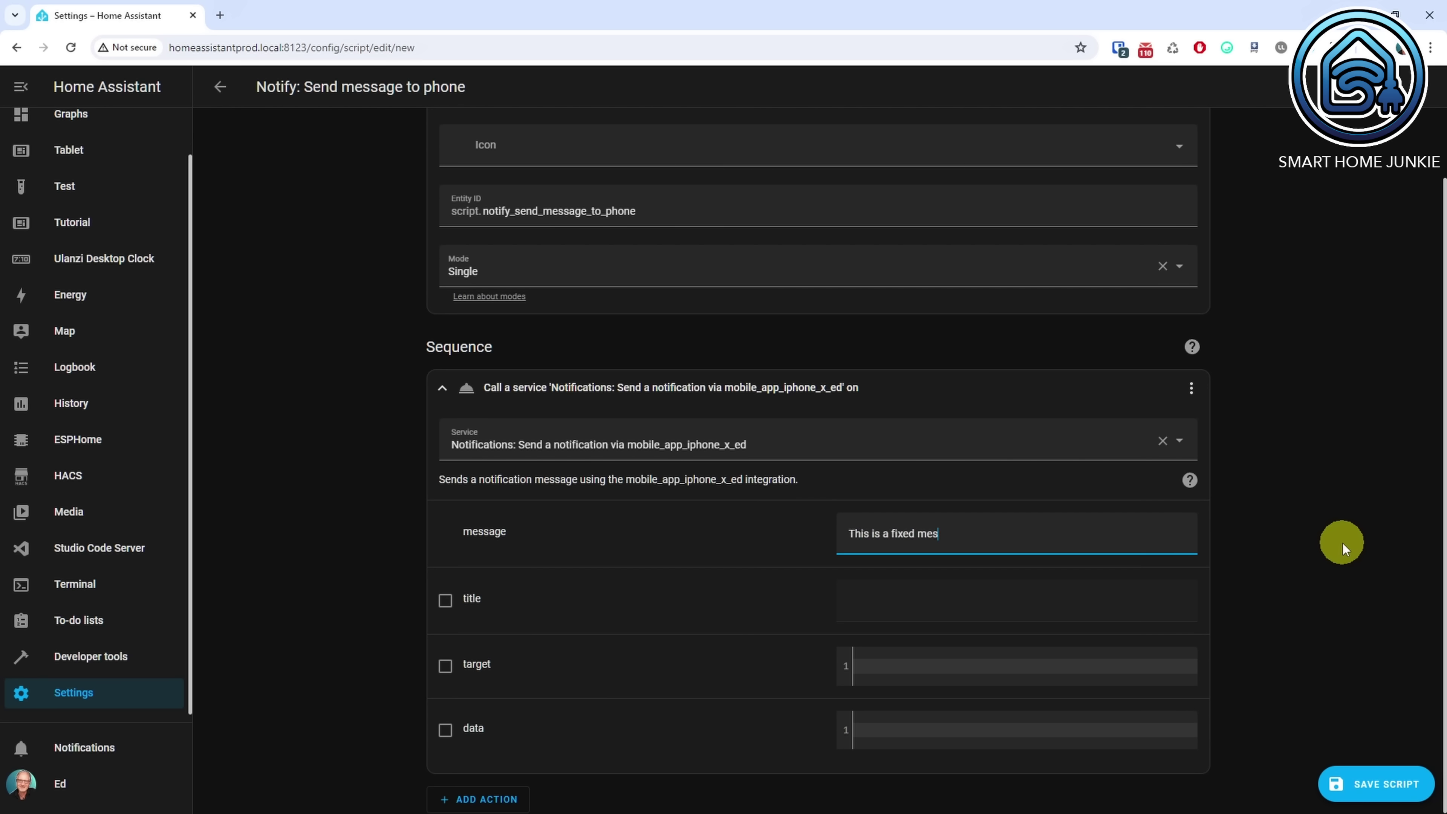
left_click(445, 600)
left_click(926, 606)
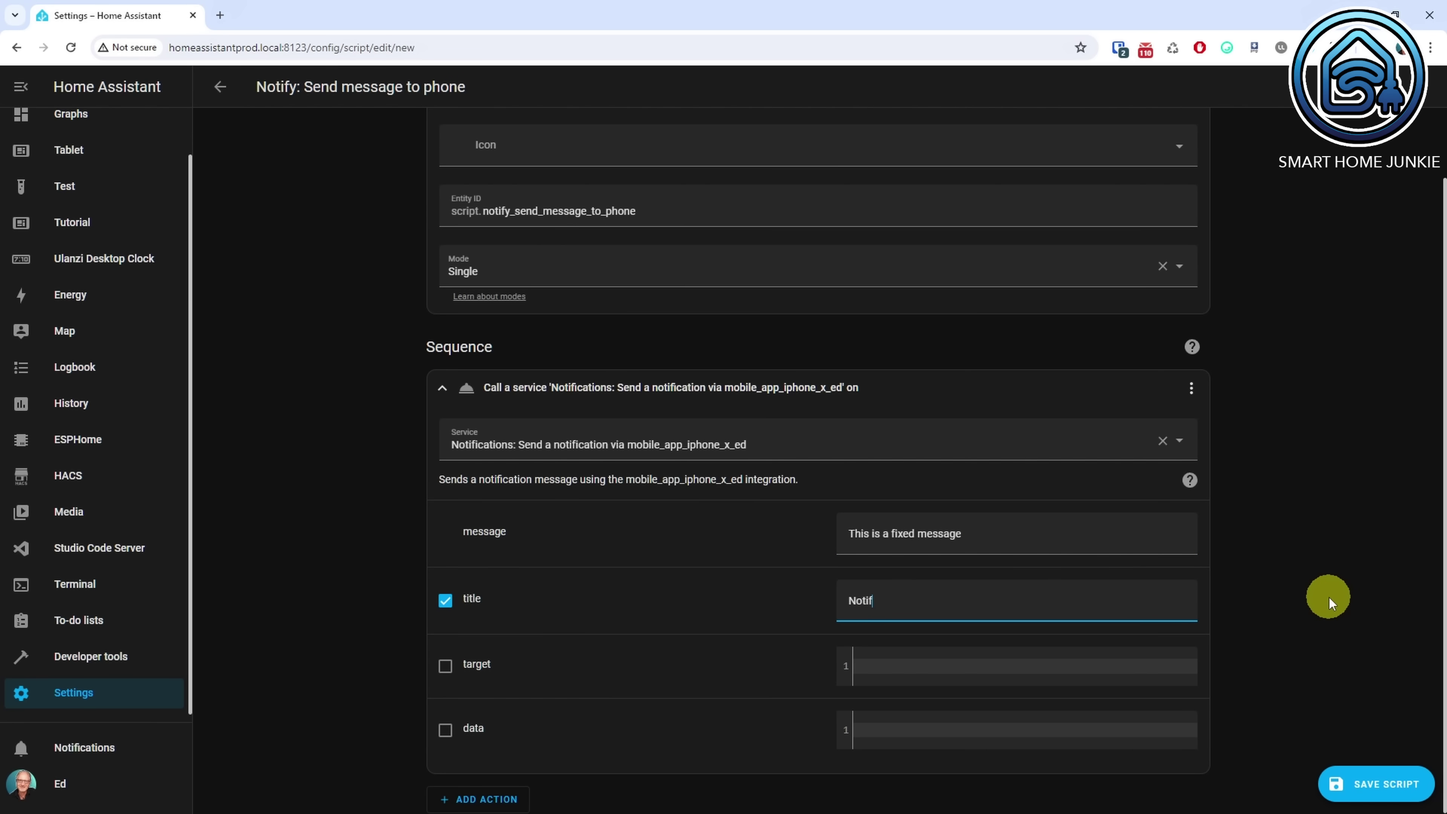
type("Notification")
Save the script and run it to send the test notification.
left_click(1397, 792)
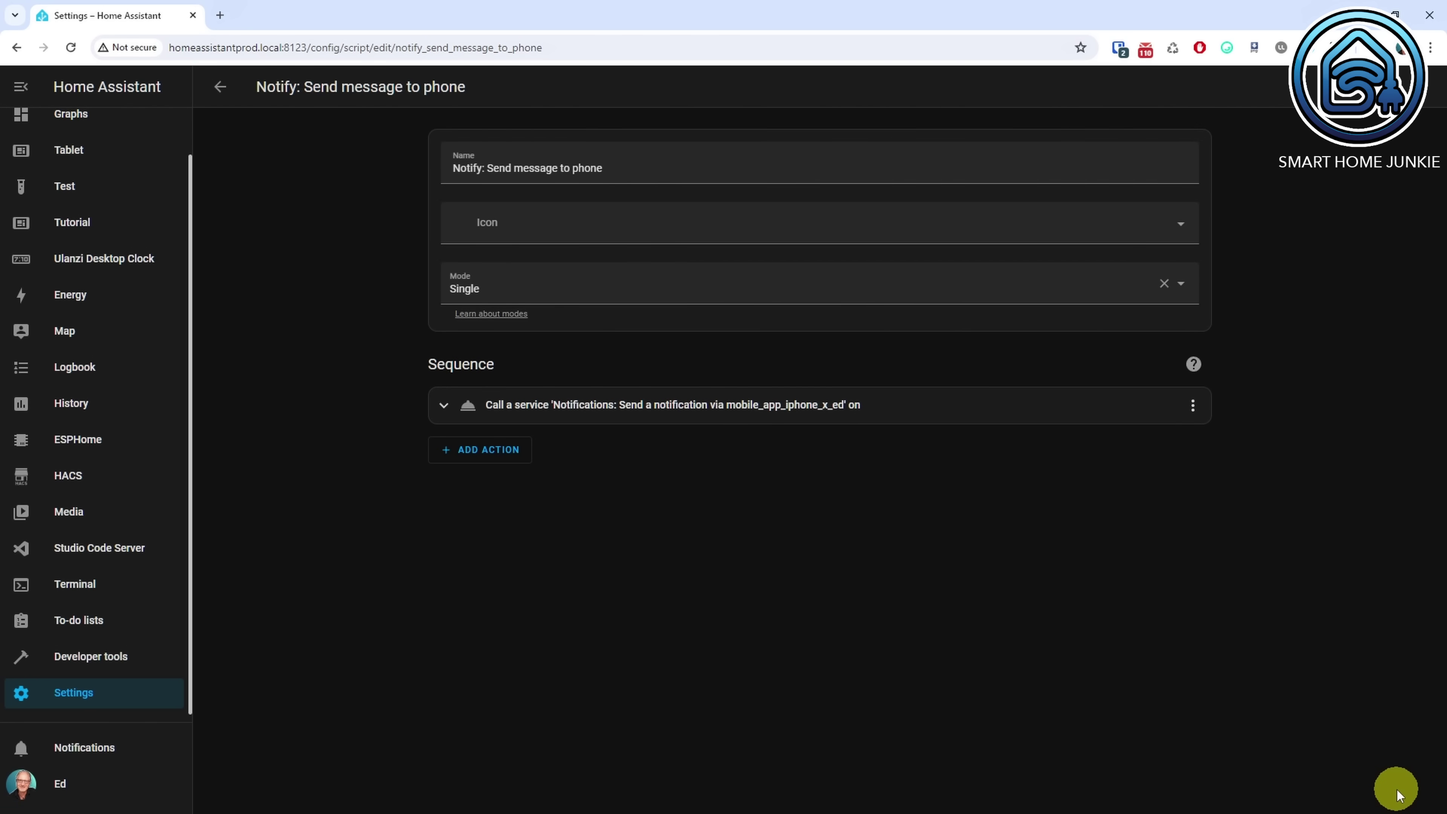
left_click(1424, 95)
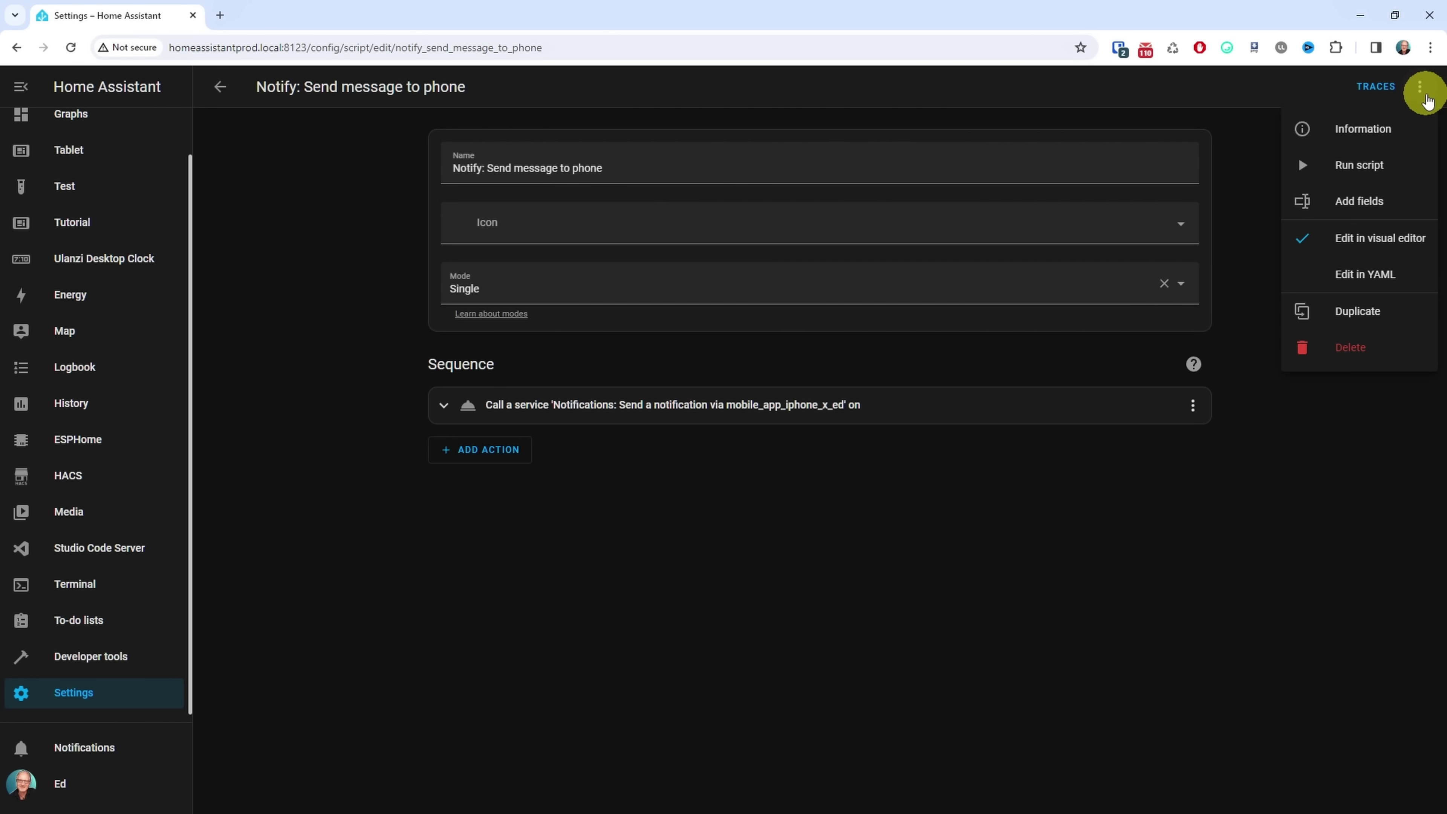
left_click(1383, 166)
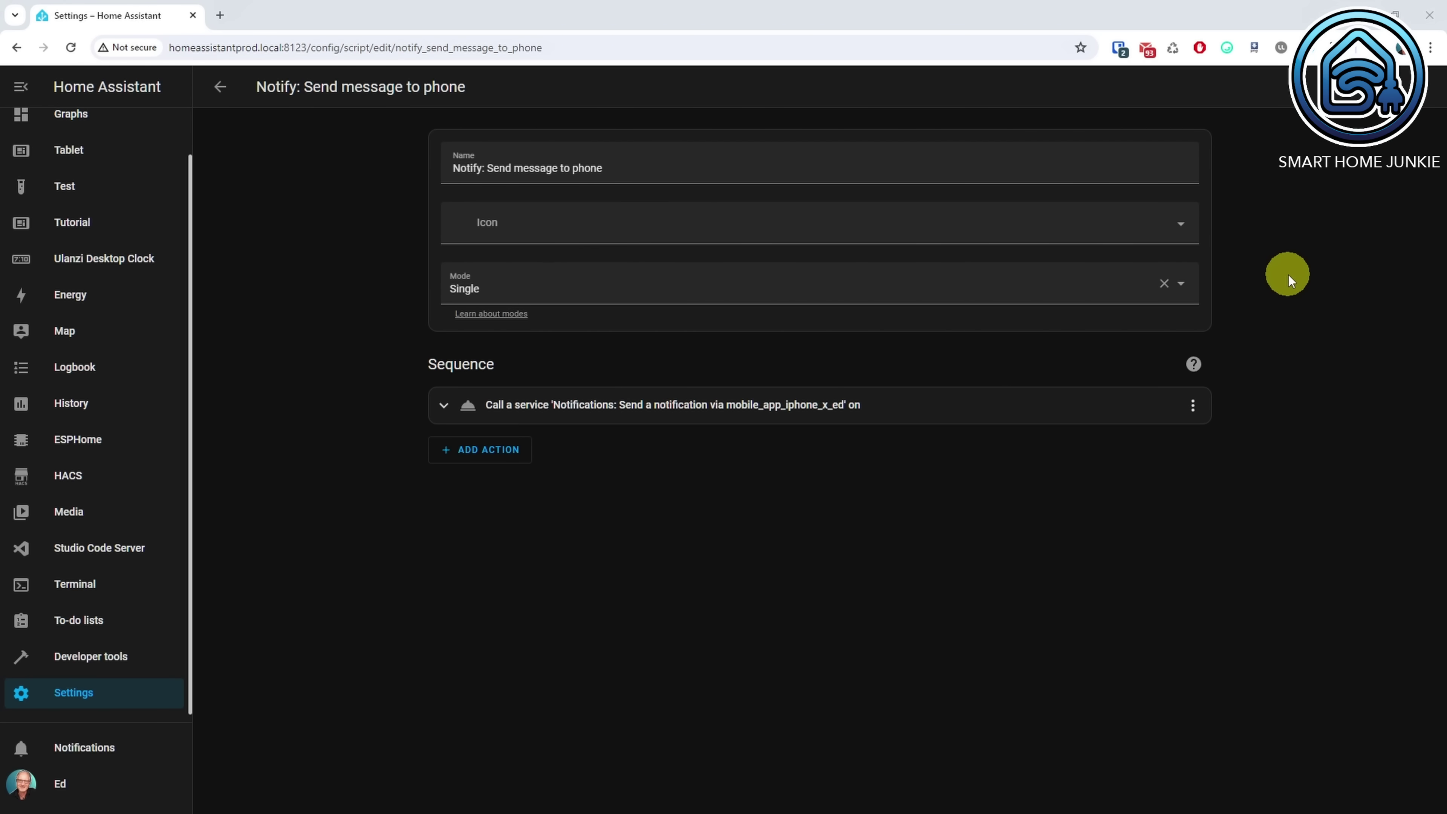
Add a required script field named title with the description "Enter a title for your notification".
left_click(1421, 89)
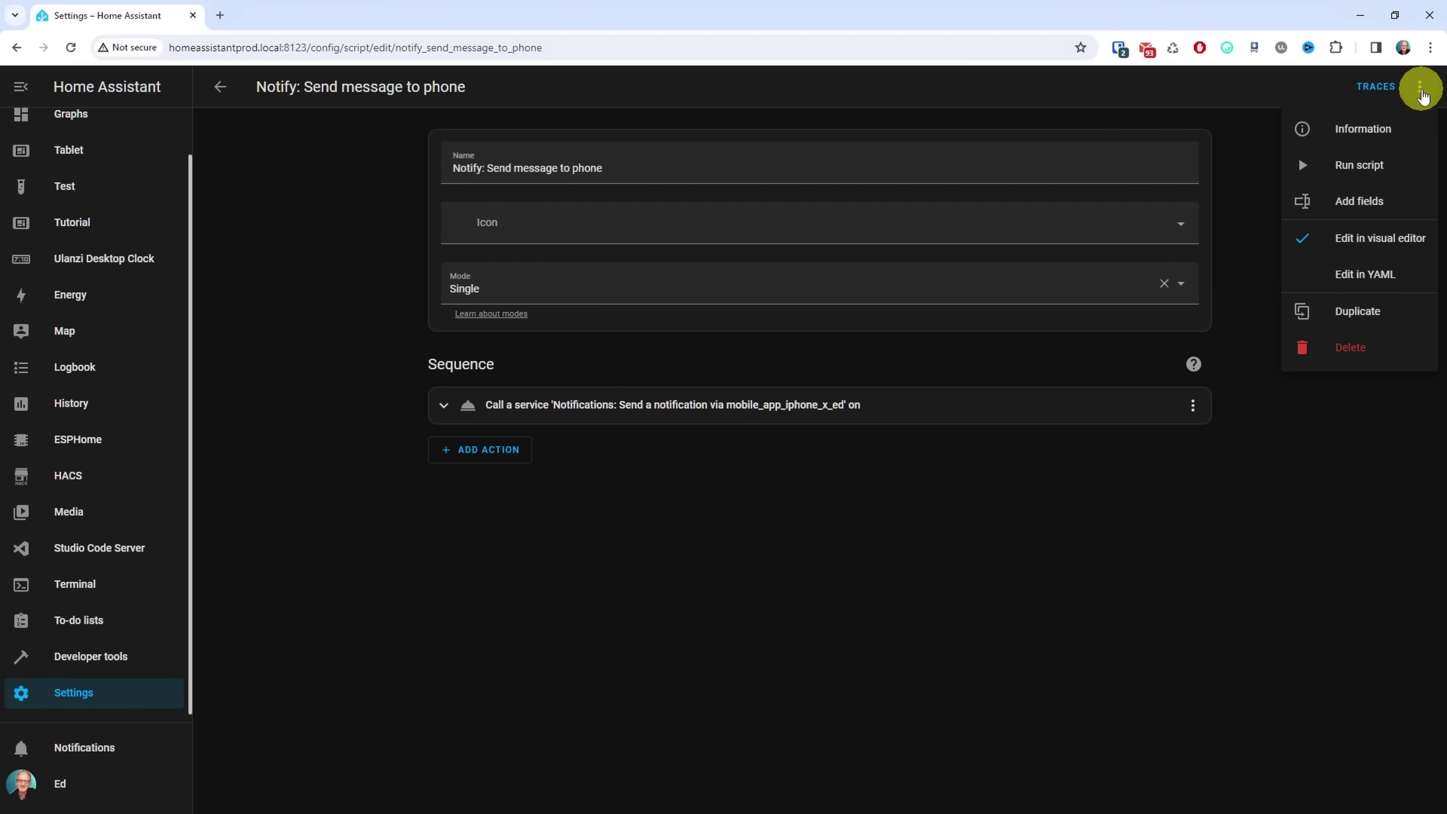
left_click(1373, 203)
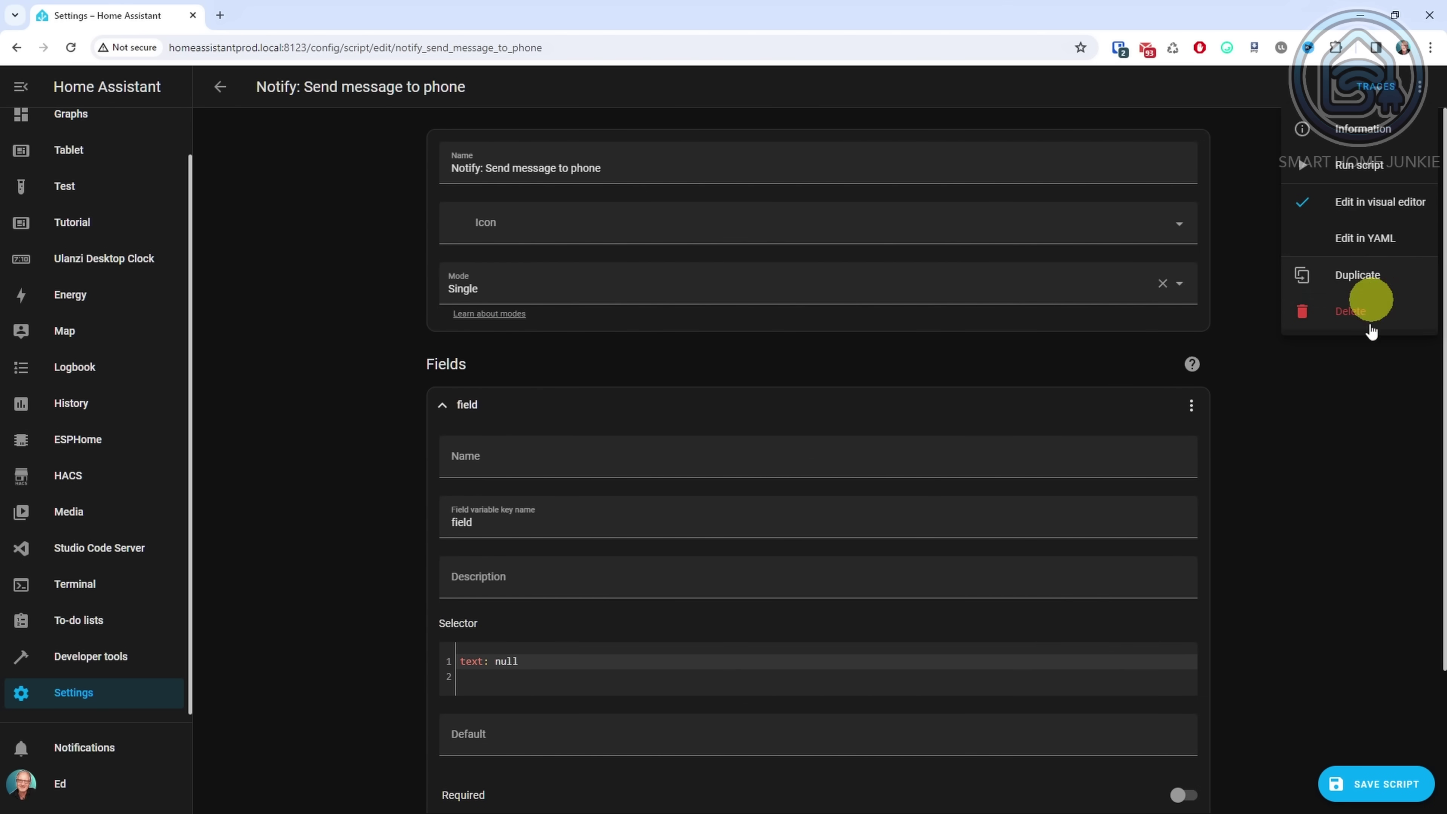
scroll(1363, 406, "down", 3)
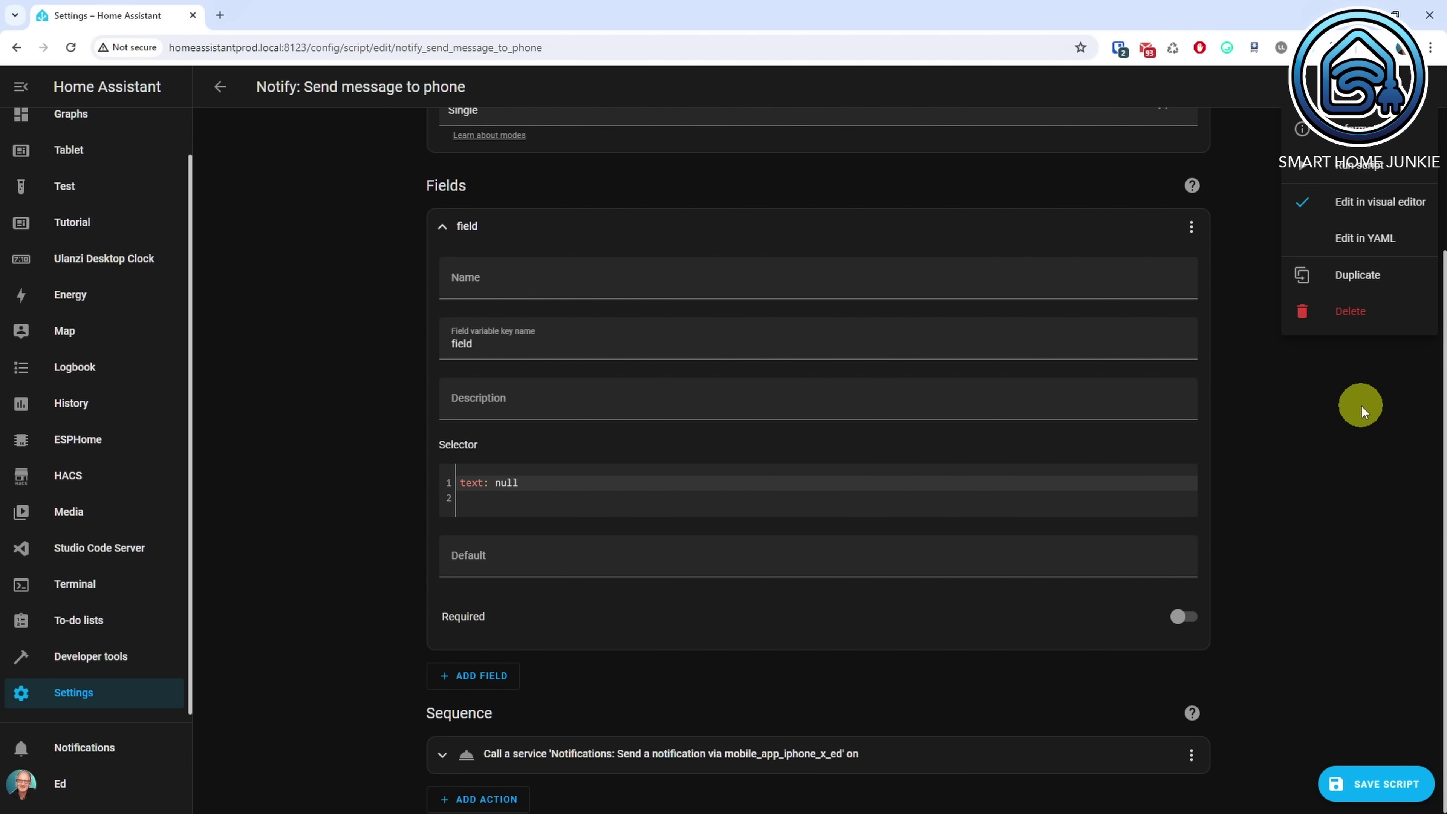
left_click(984, 278)
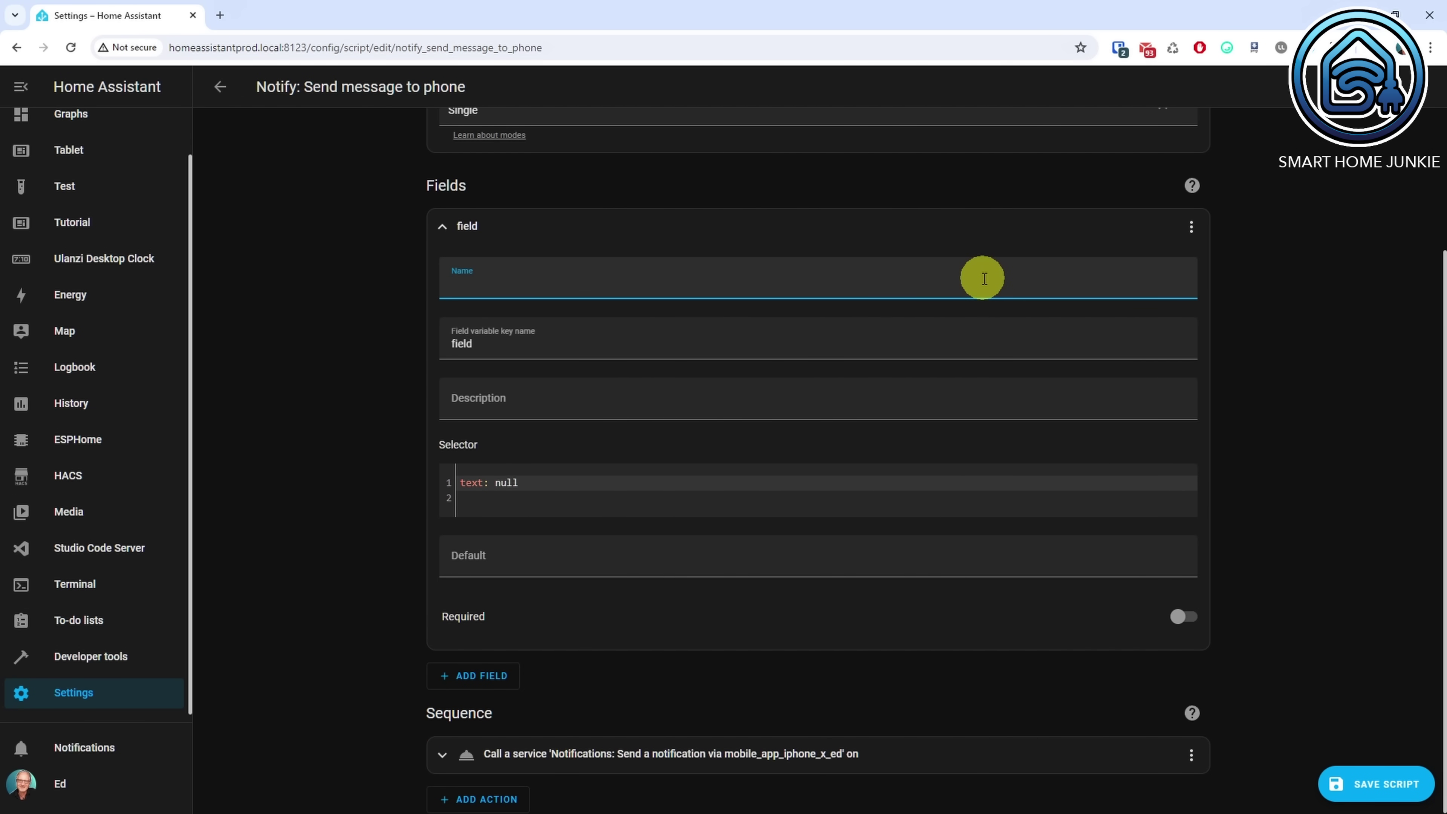
type("title")
left_click(916, 398)
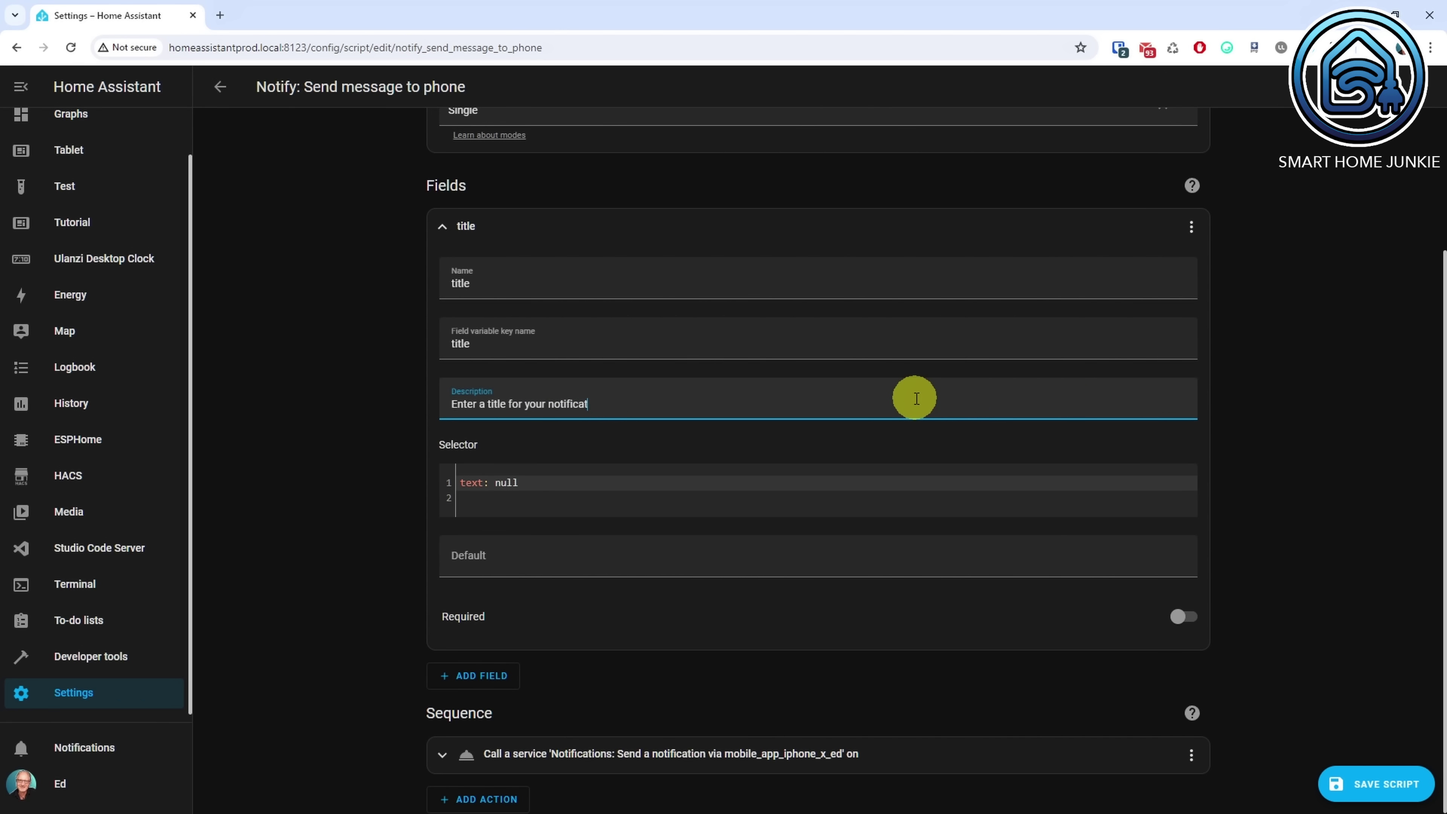
left_click(1180, 619)
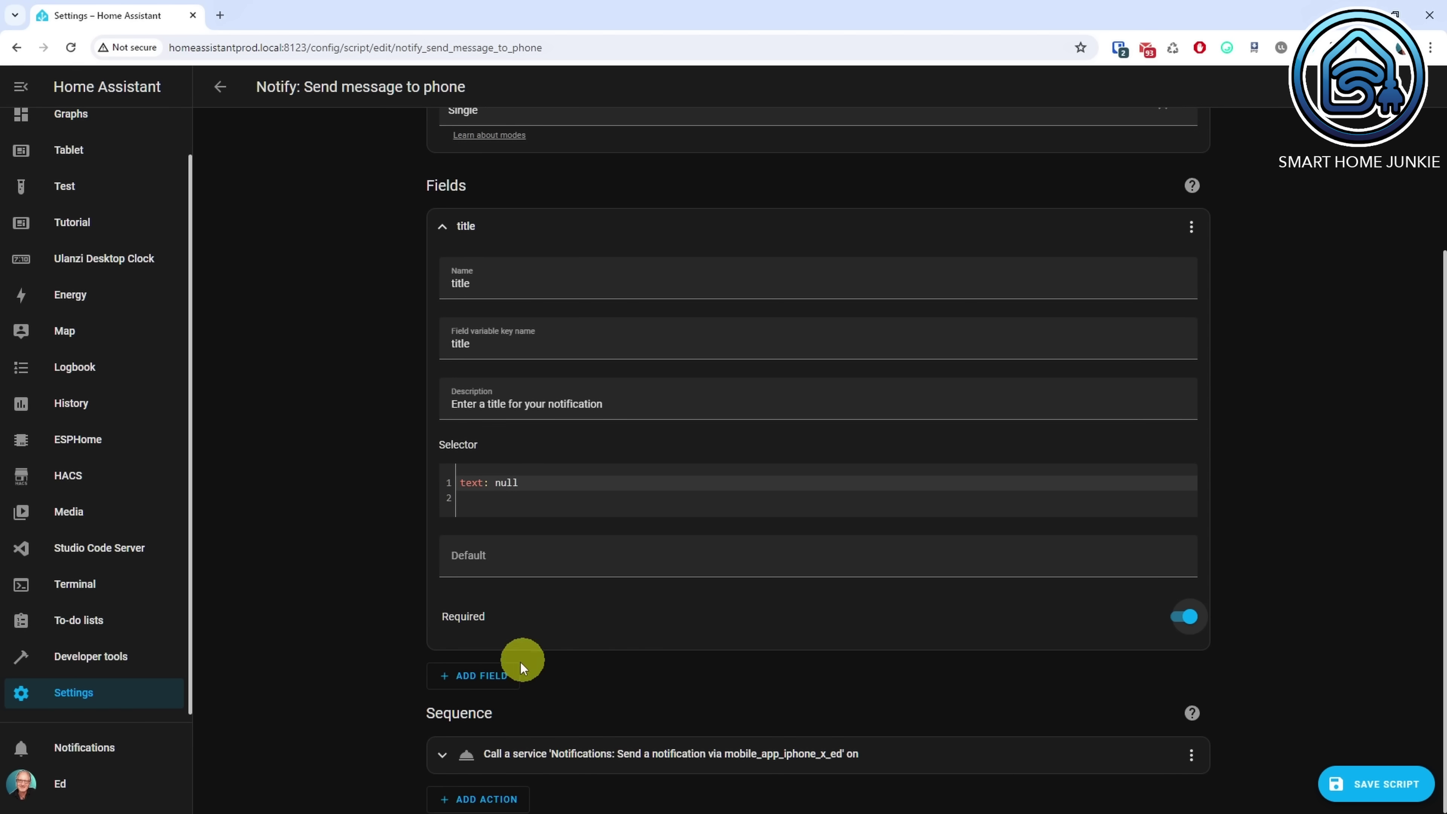
Add a second required script field named message with the description "Enter a message for your notification".
left_click(481, 676)
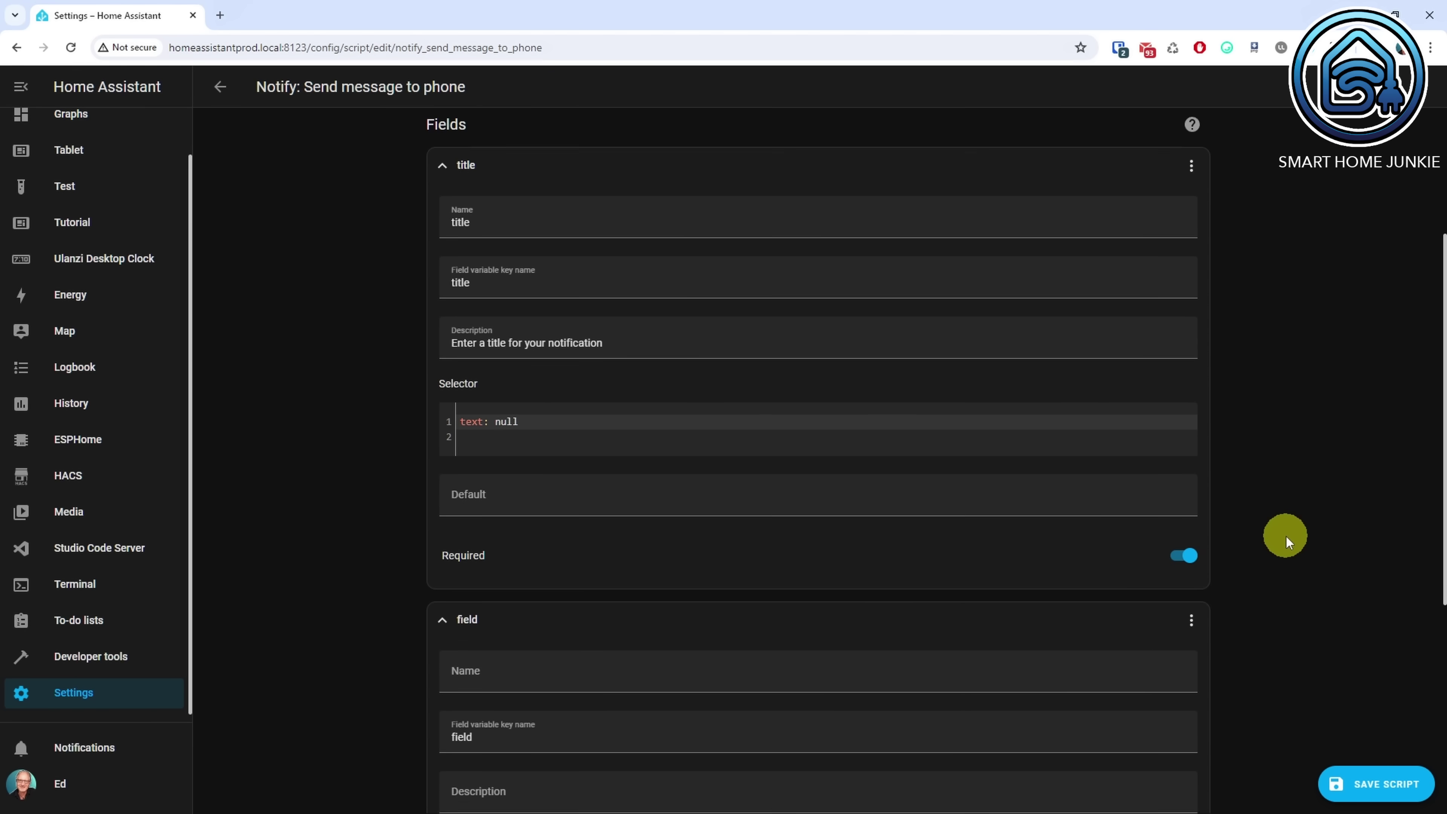
scroll(1287, 539, "down", 7)
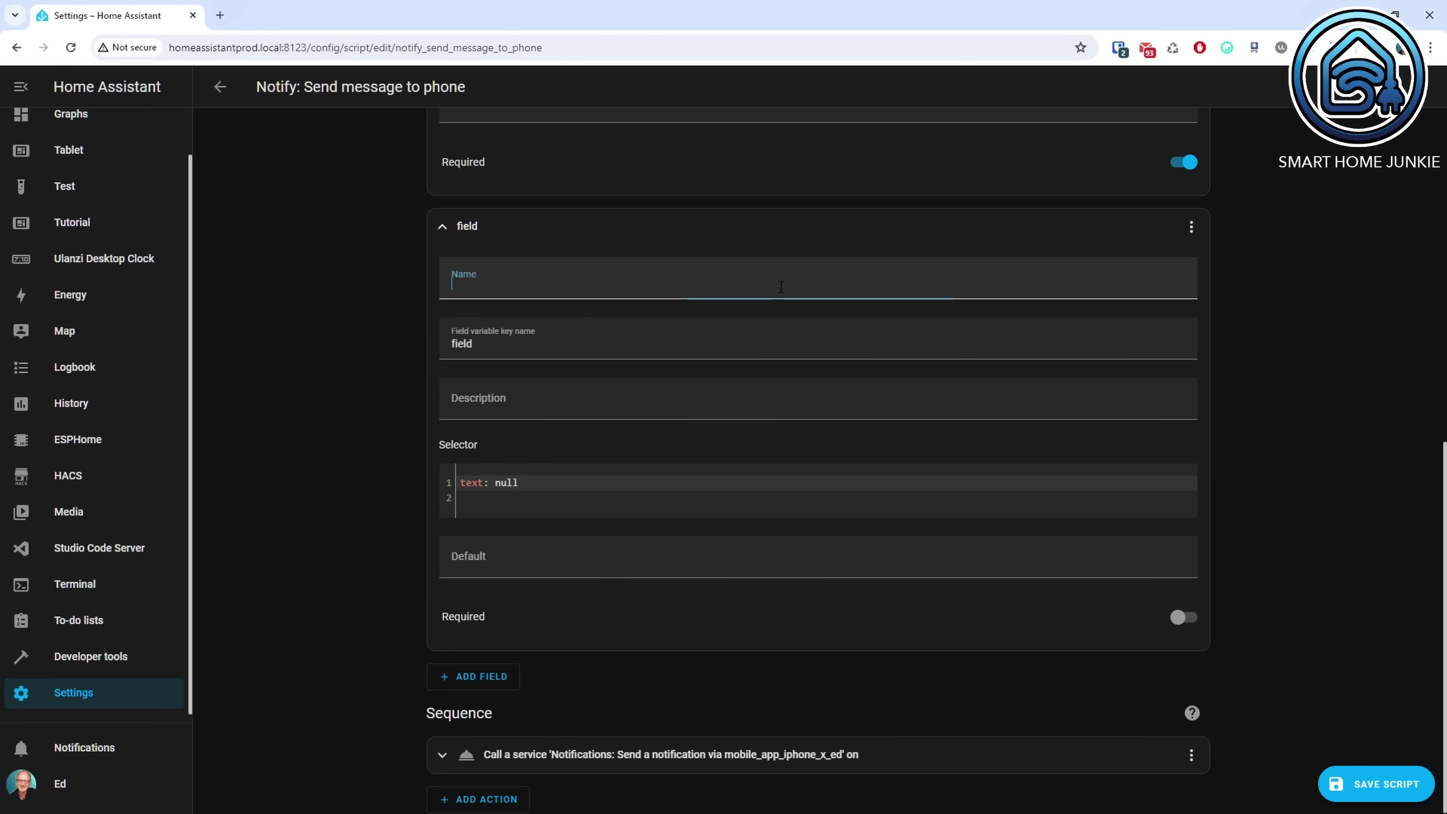
left_click(778, 285)
type("message")
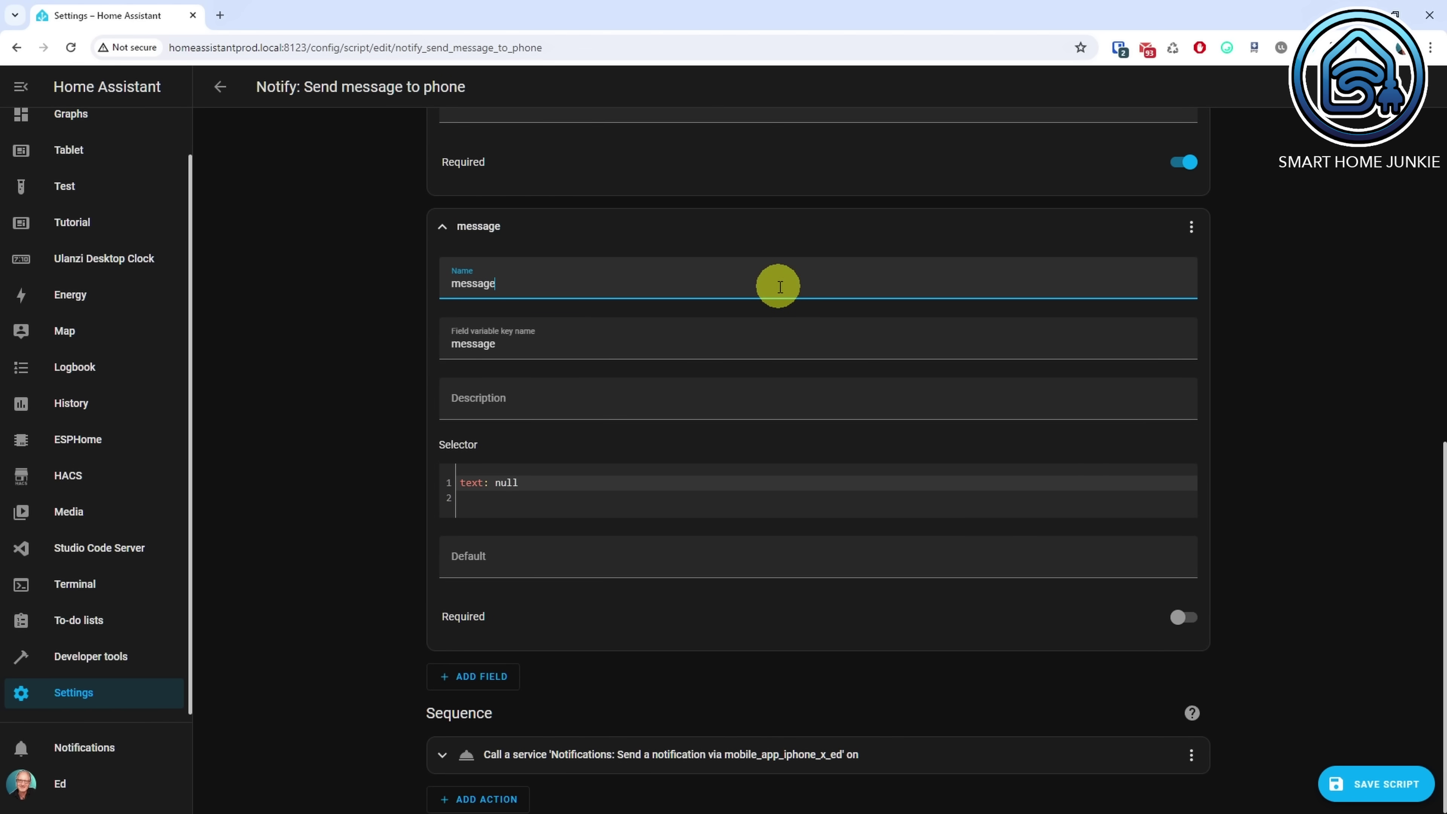
left_click(730, 409)
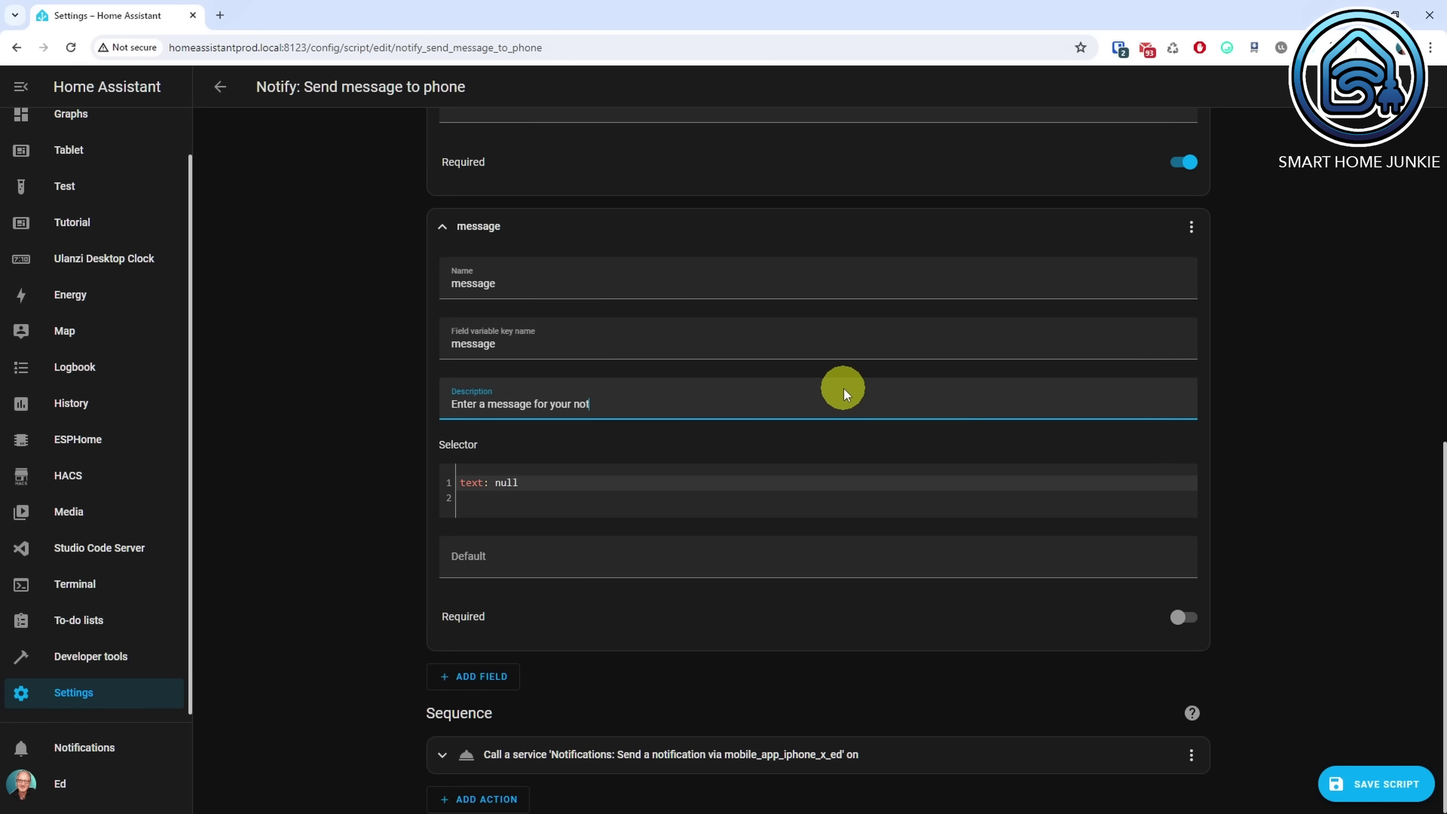
type("Enter a message for your notification")
left_click(1177, 617)
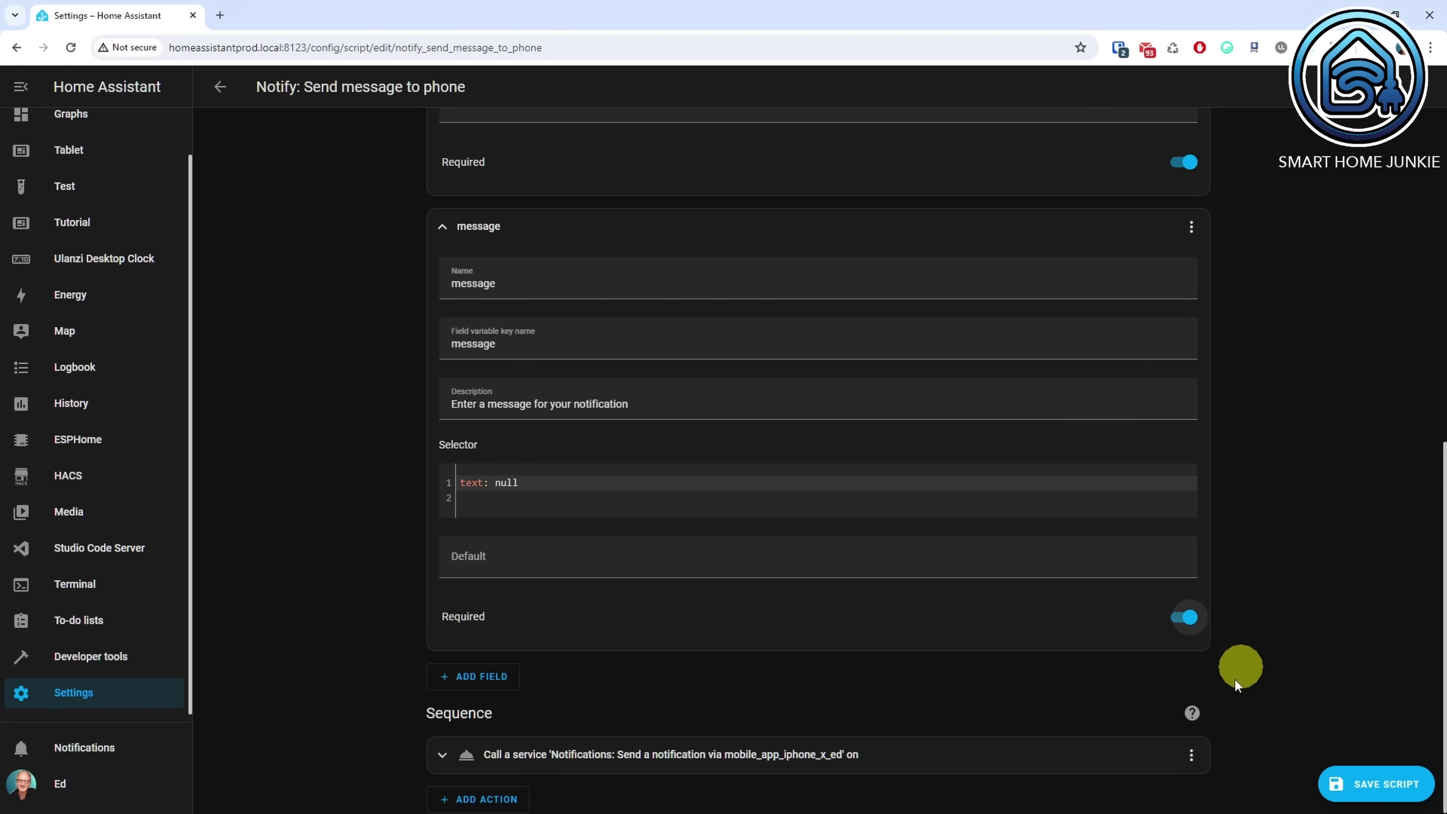
Switch the notification service call in the sequence to YAML editing.
left_click(1191, 755)
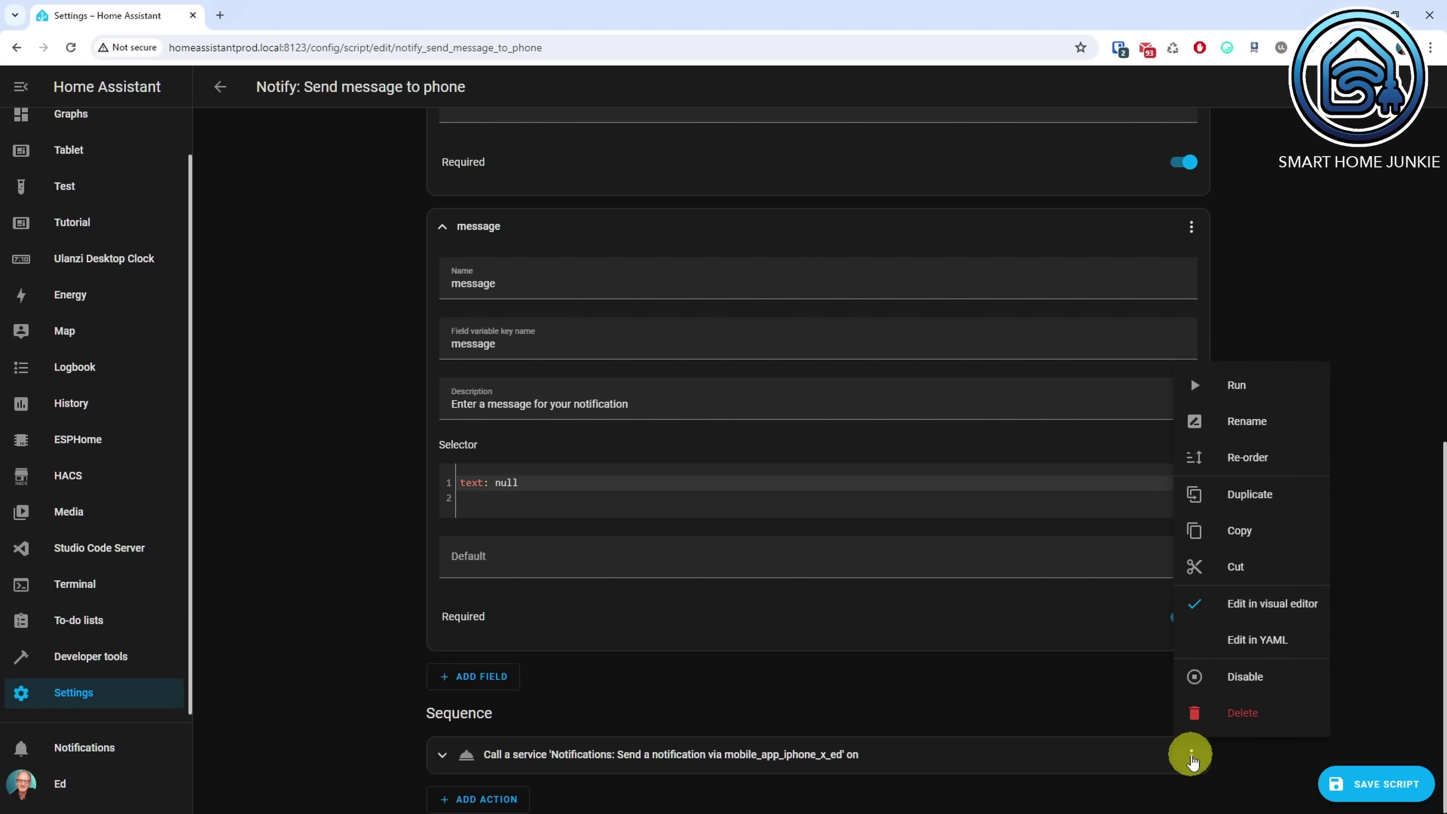
left_click(1260, 638)
scroll(1262, 635, "down", 1)
scroll(1263, 635, "down", 1)
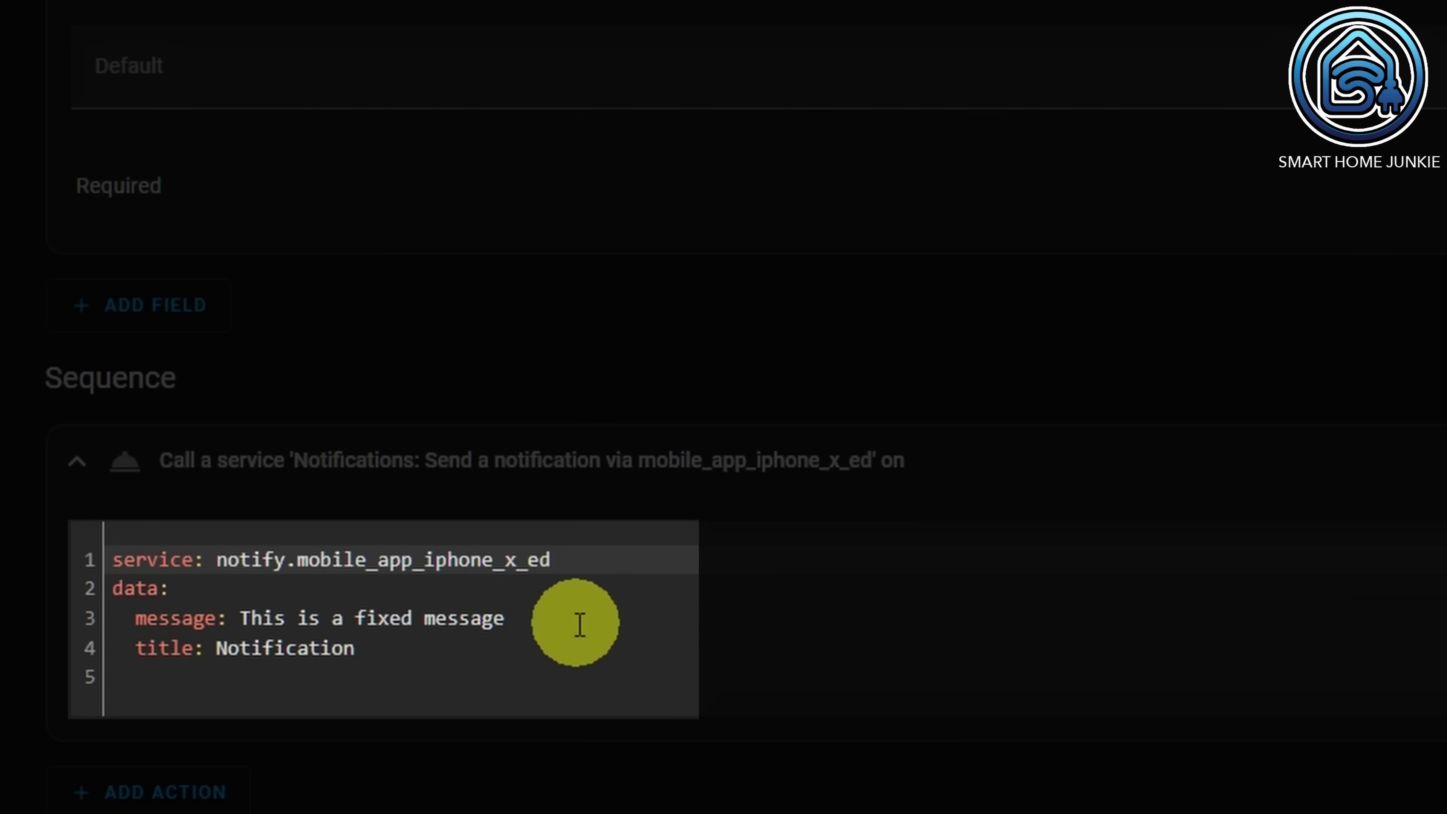
Replace the fixed message text in the service call's YAML with the template "{{message}}".
left_click(614, 627)
key("BackSpace")
key("BackSpace")
key("BackSpace")
key("BackSpace")
key("BackSpace")
key("BackSpace")
key("BackSpace")
key("BackSpace")
key("BackSpace")
key("BackSpace")
key("BackSpace")
key("BackSpace")
key("BackSpace")
key("BackSpace")
key("BackSpace")
key("BackSpace")
key("BackSpace")
key("BackSpace")
key("BackSpace")
key("BackSpace")
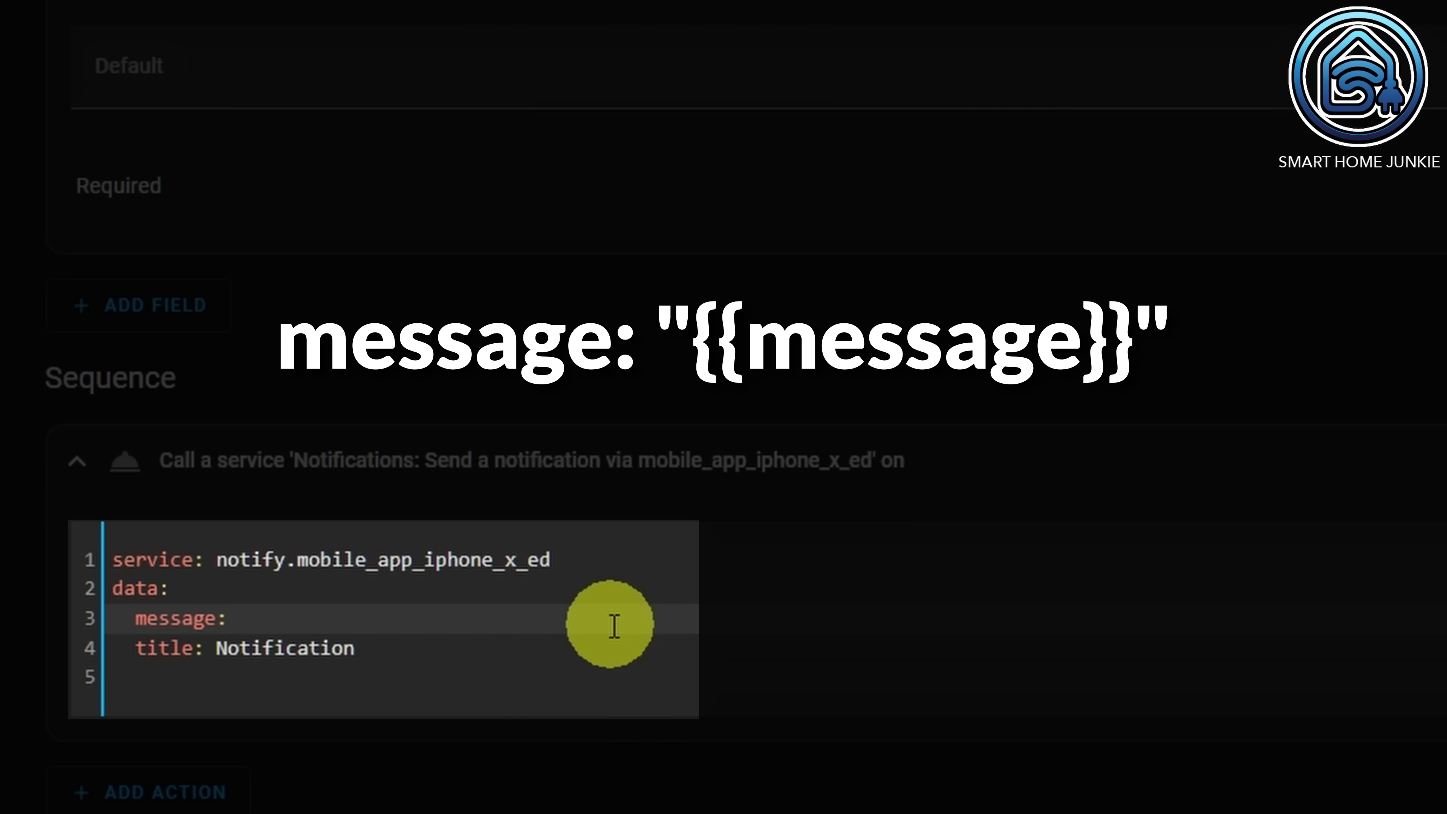
type("\"{")
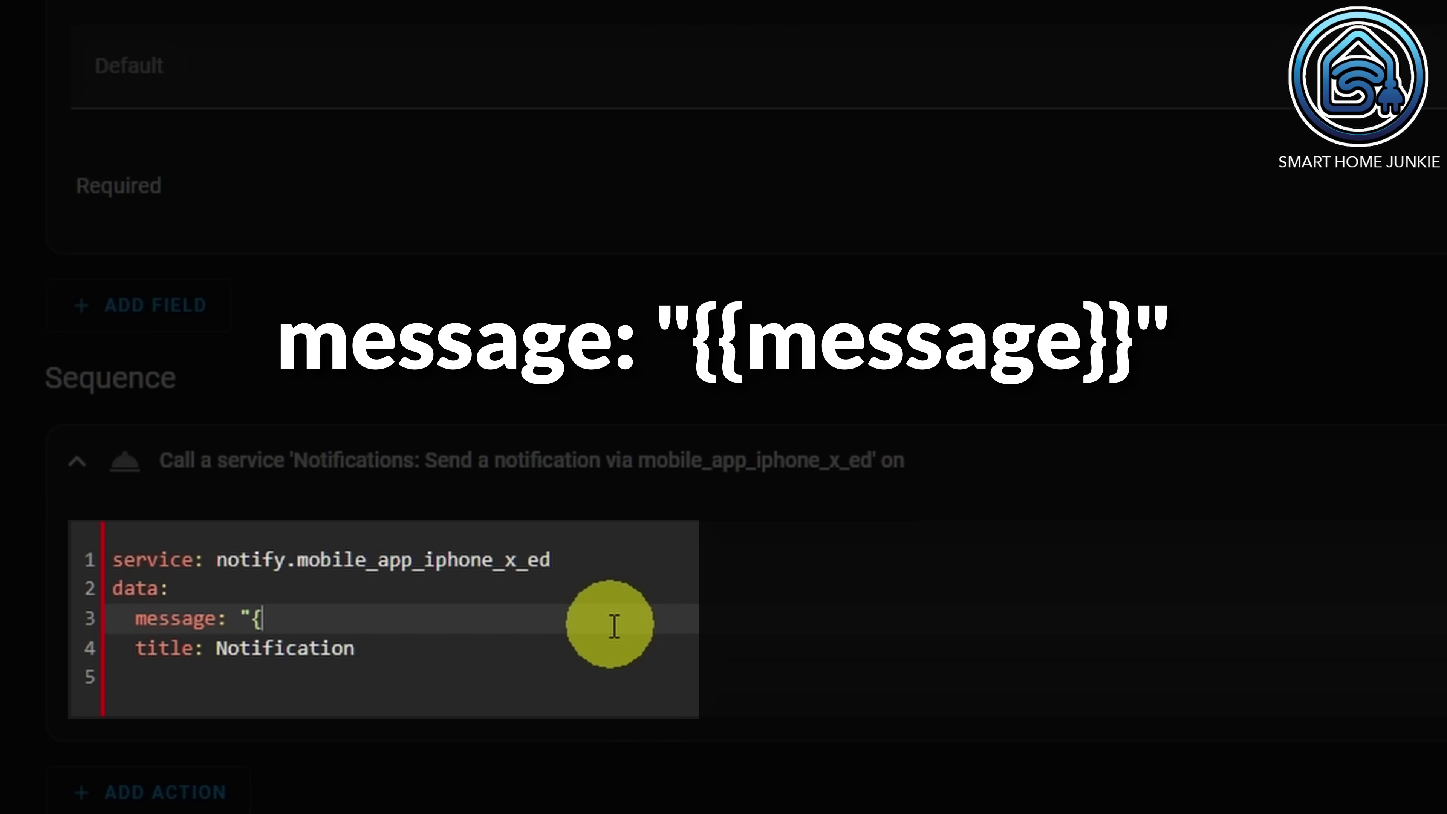
type("{message")
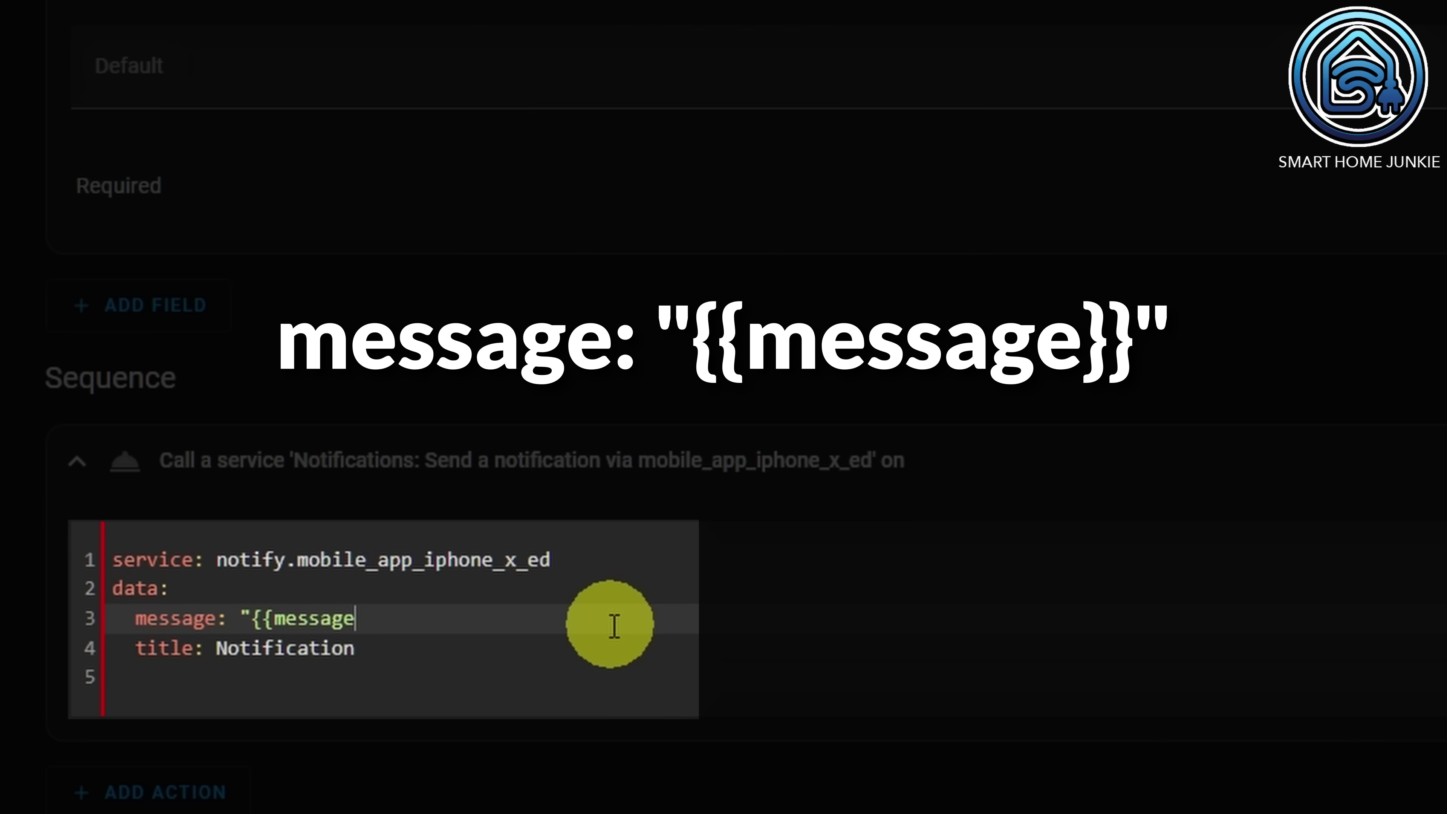
type("}}\"")
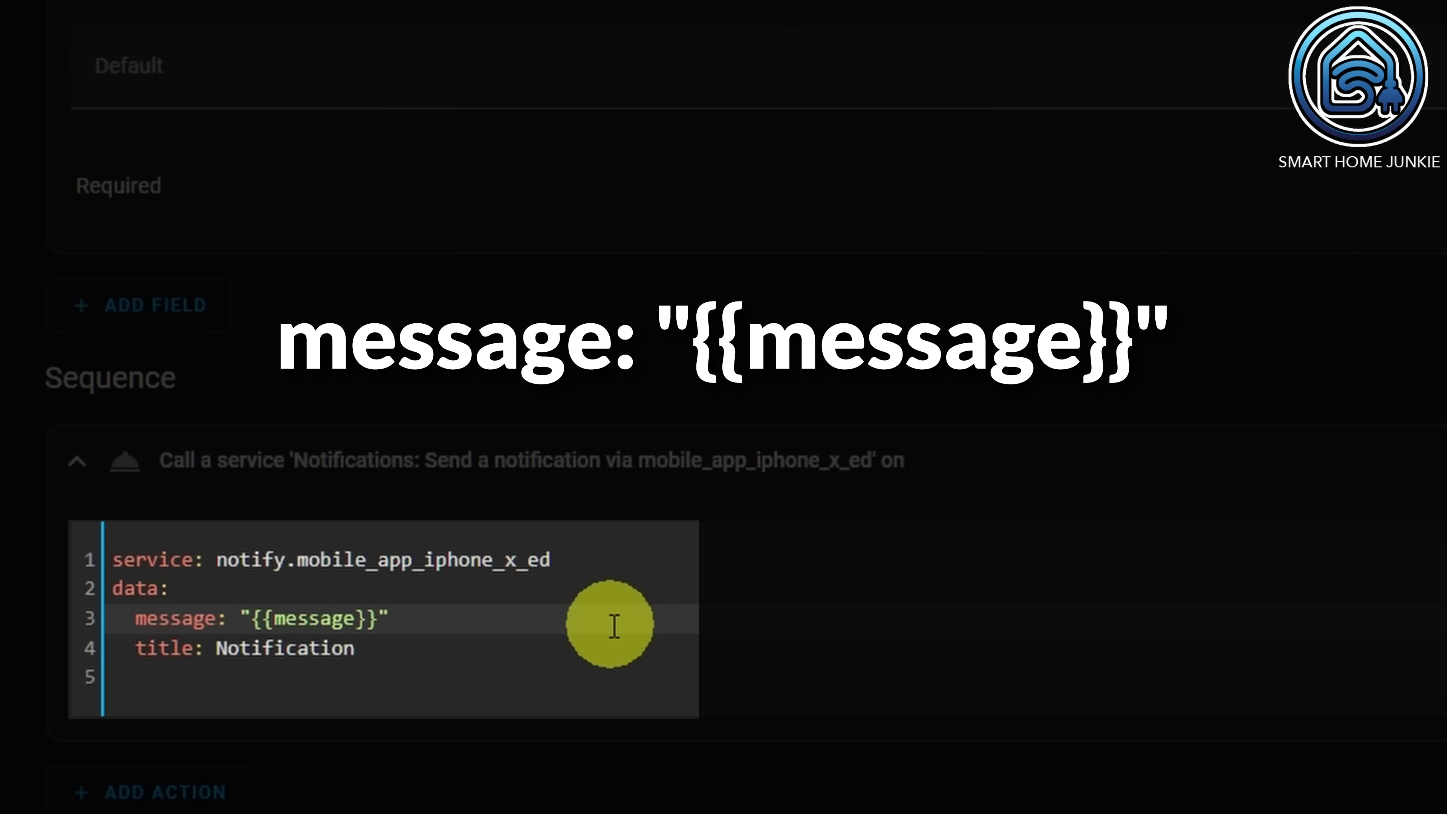
key("Down")
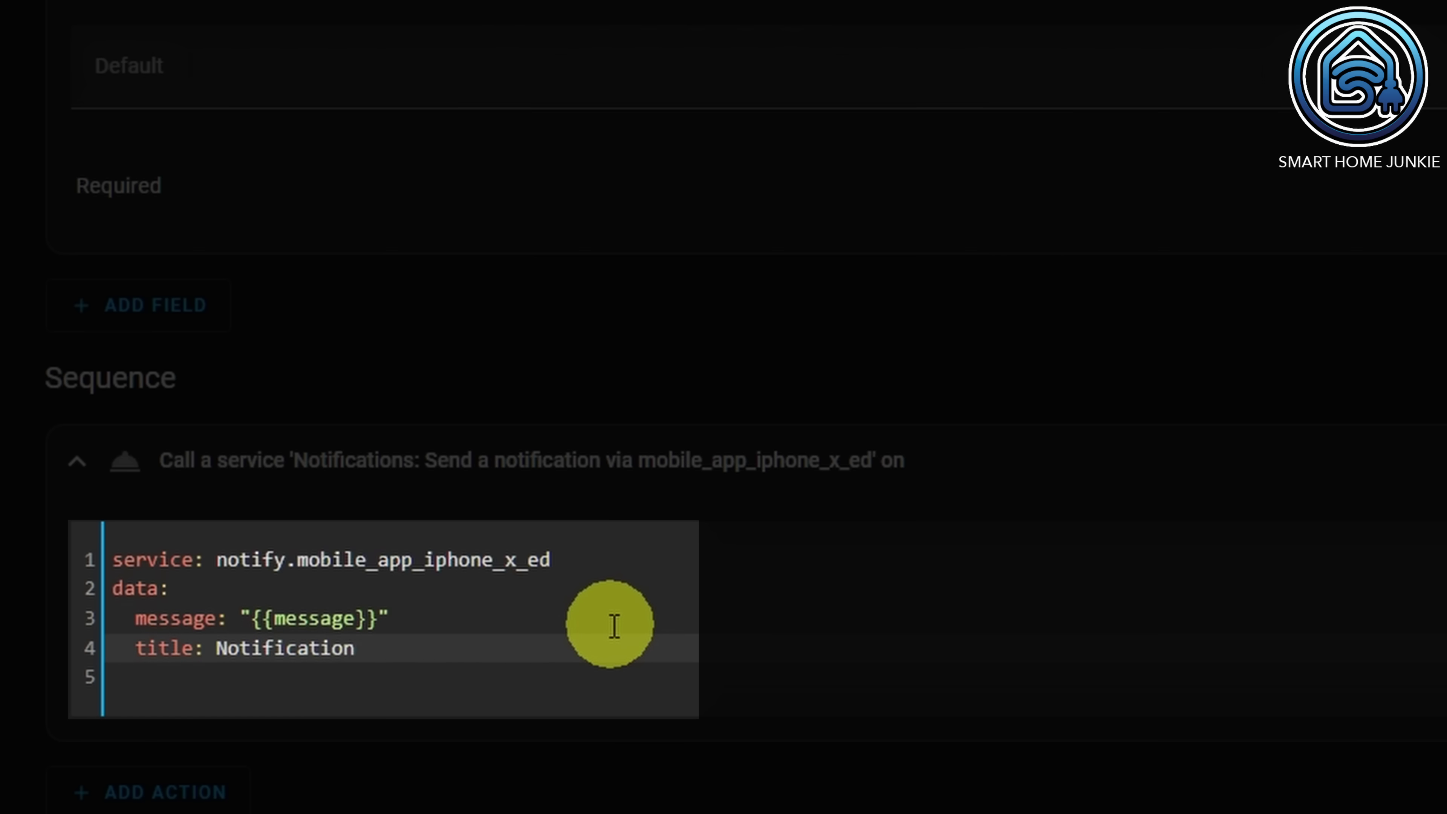
Replace the fixed title text in the service call's YAML with the template "{{title}}".
key("BackSpace")
key("BackSpace")
key("BackSpace")
key("BackSpace")
key("BackSpace")
key("BackSpace")
key("BackSpace")
key("BackSpace")
key("BackSpace")
key("BackSpace")
key("BackSpace")
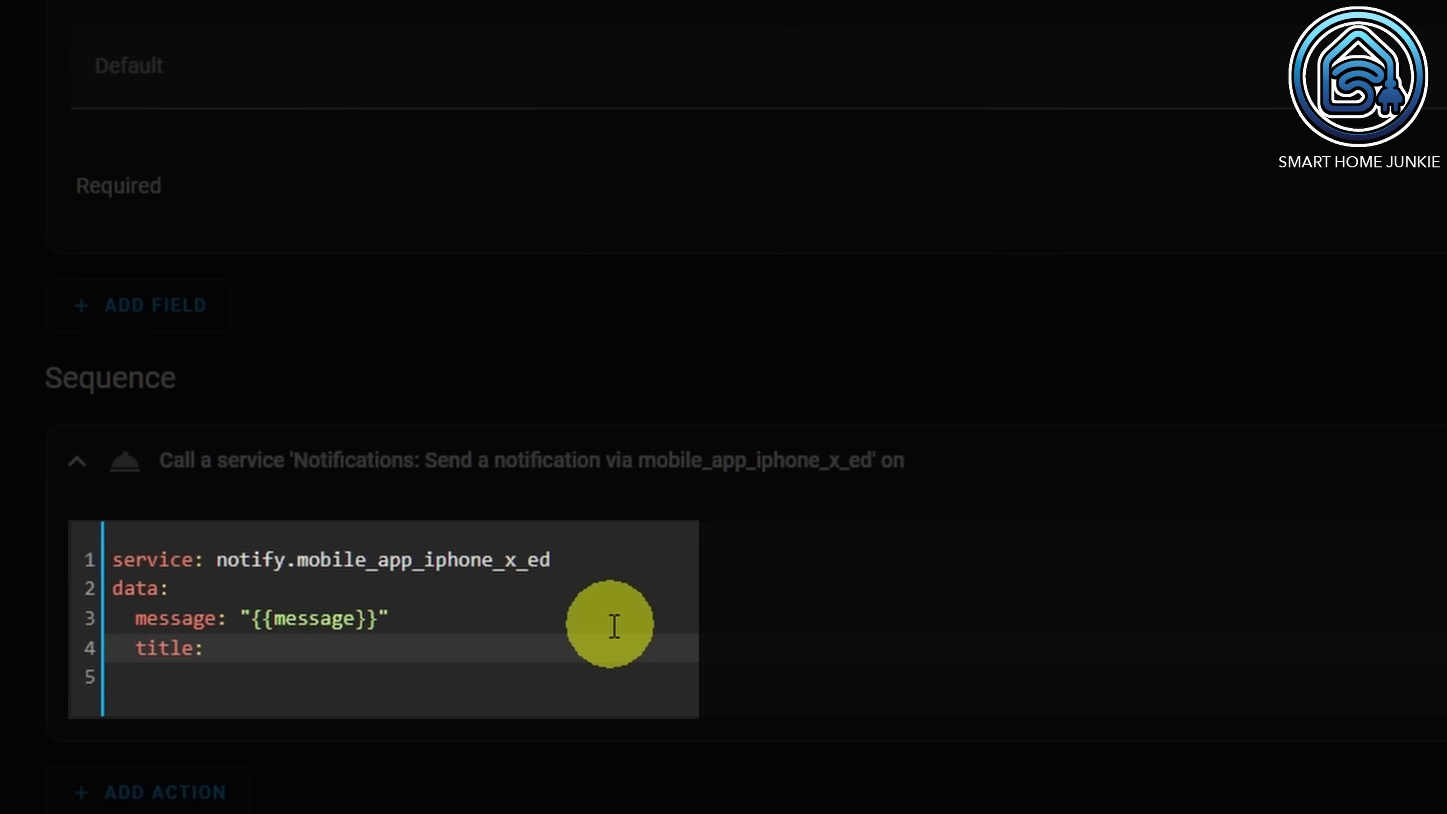
type("\"{{")
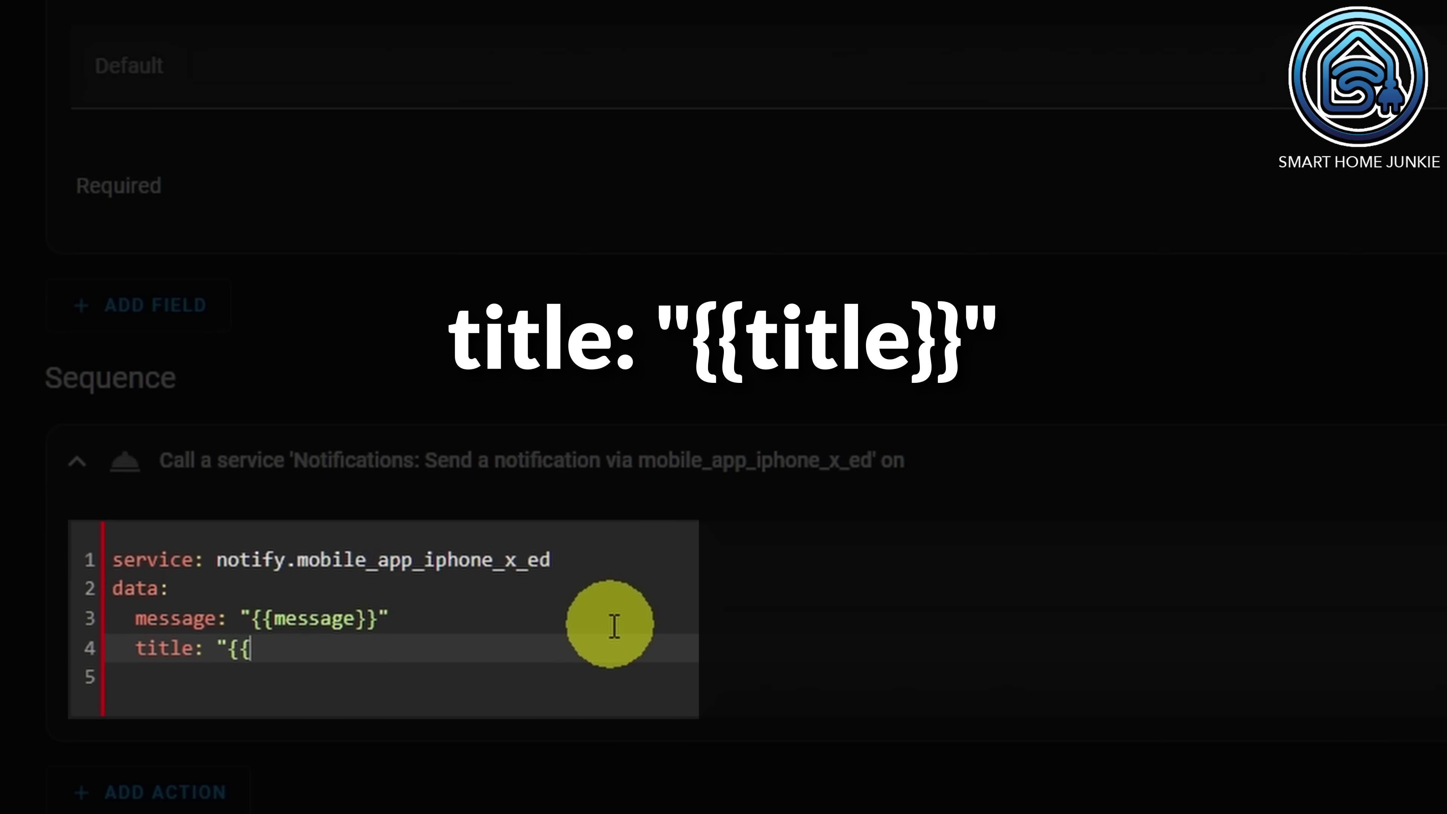
type("title")
type("}\"")
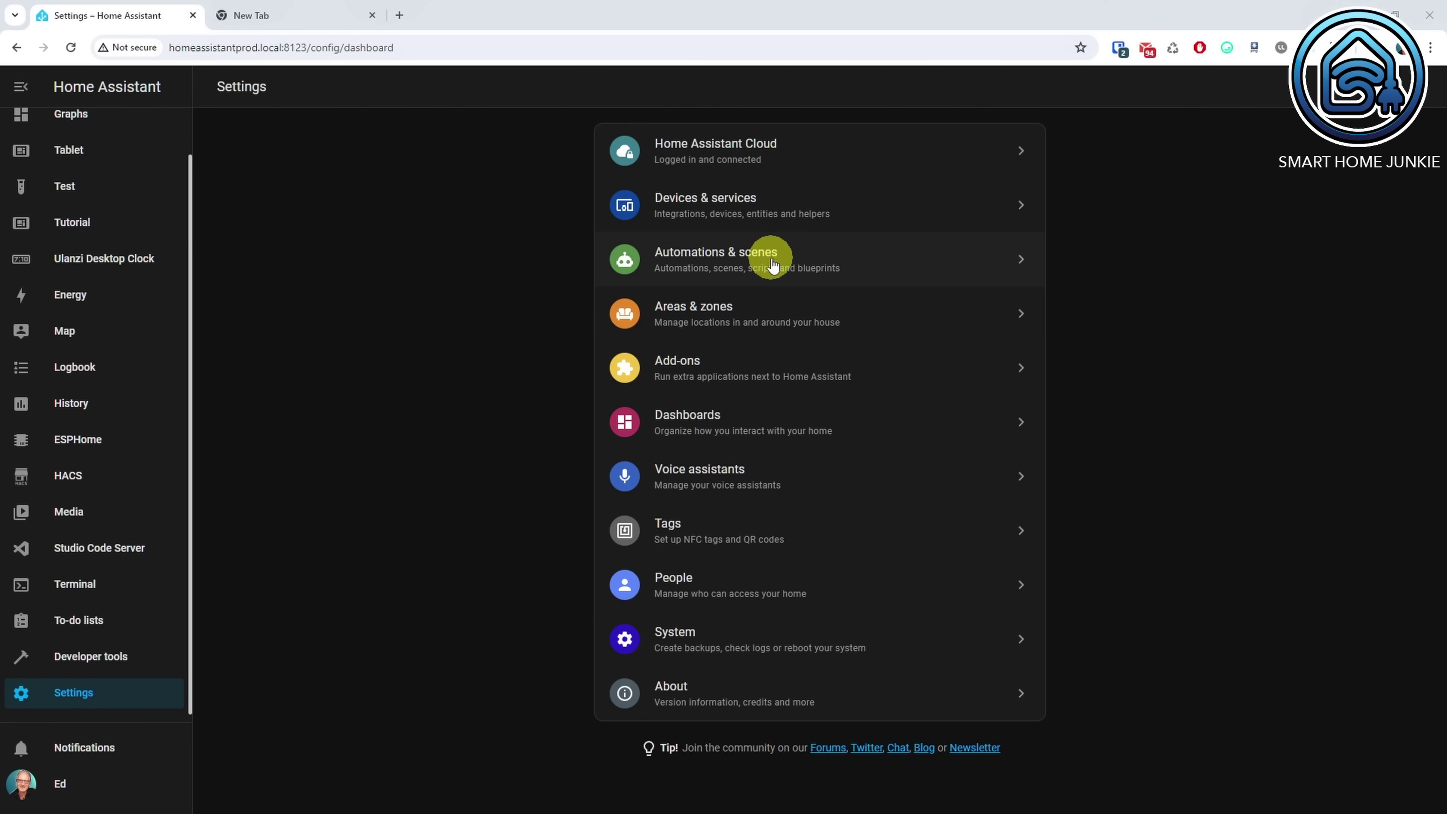
Create a new empty automation from scratch in the automations settings.
left_click(770, 263)
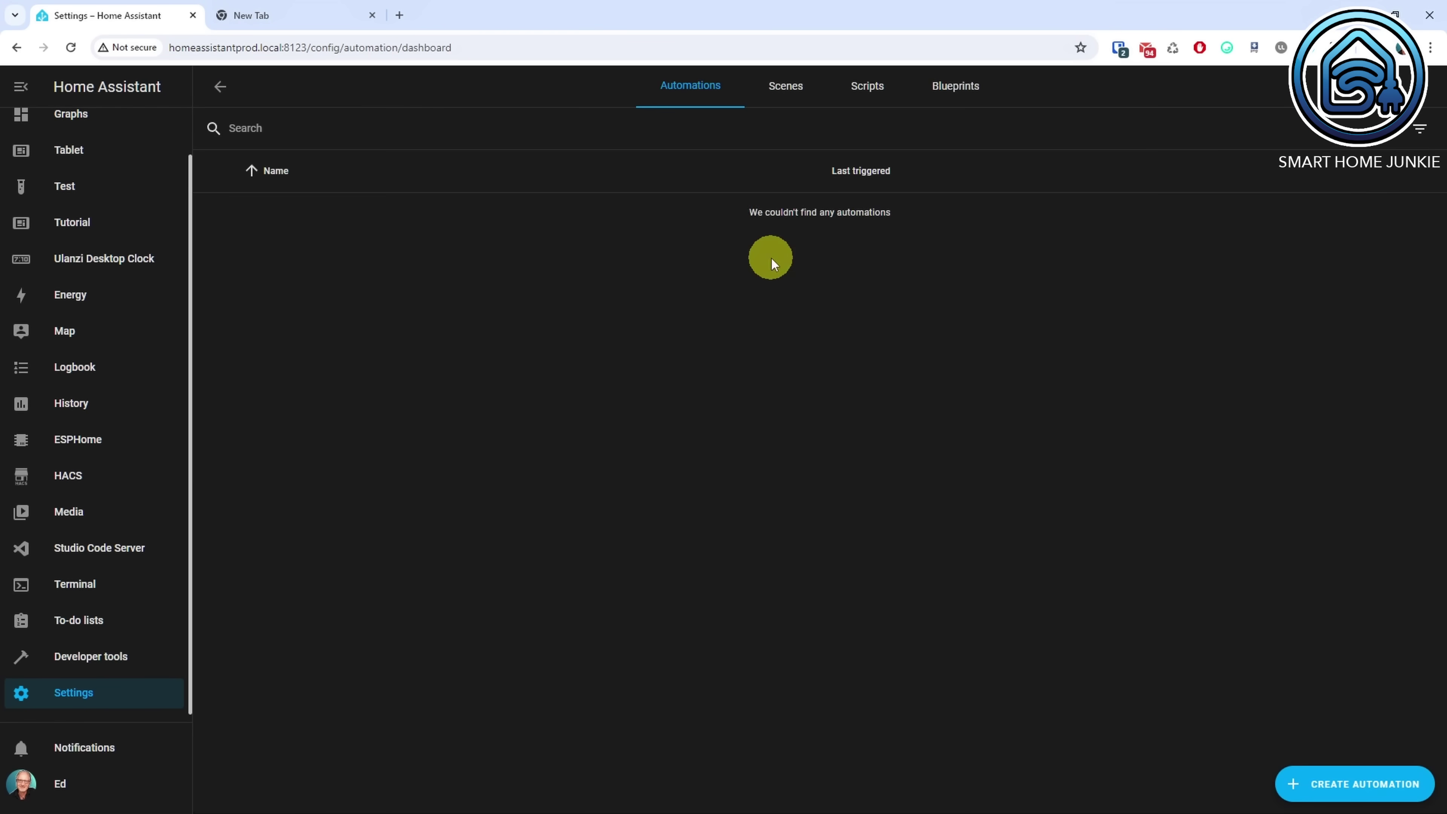
left_click(1361, 793)
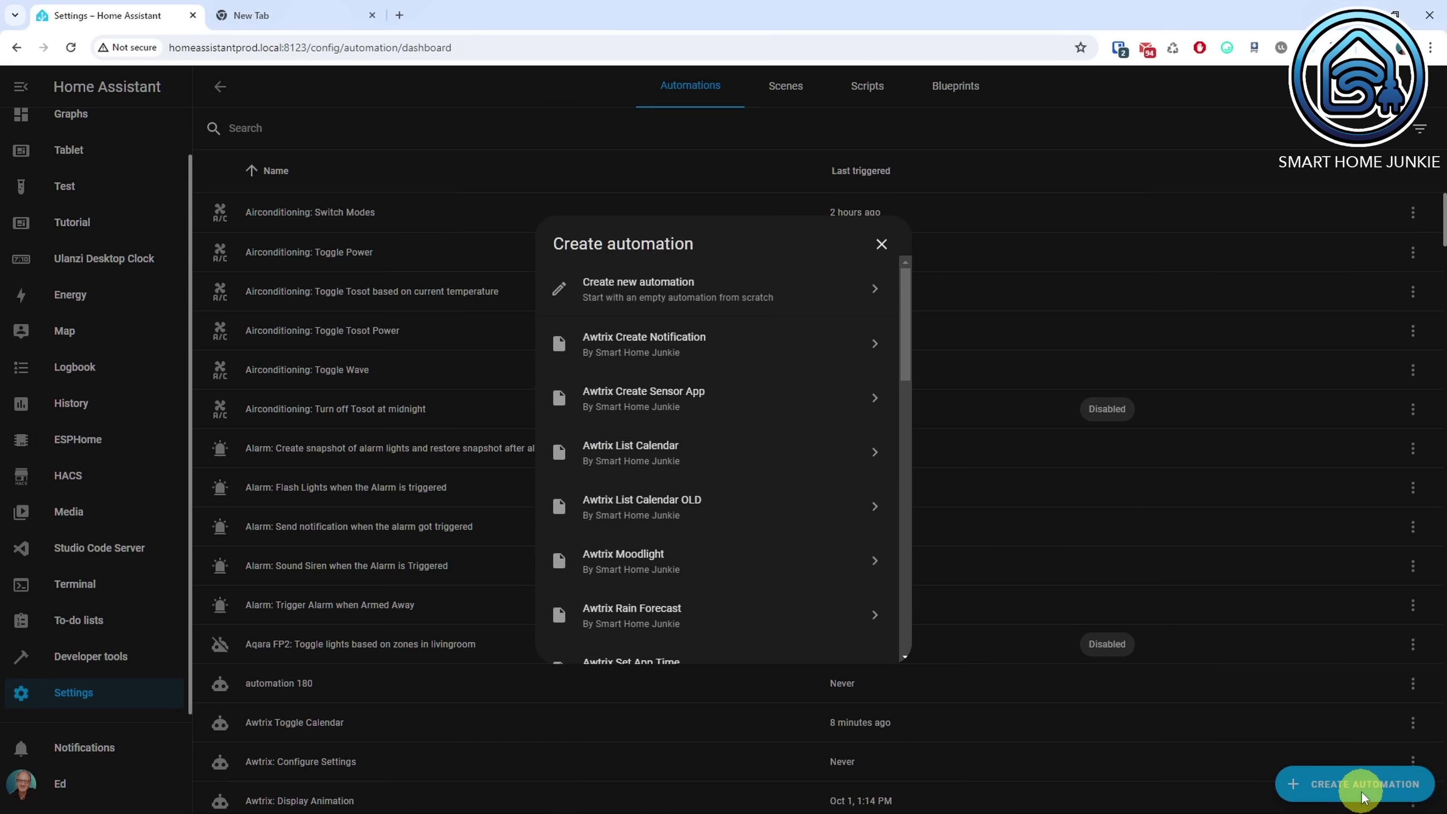
left_click(641, 288)
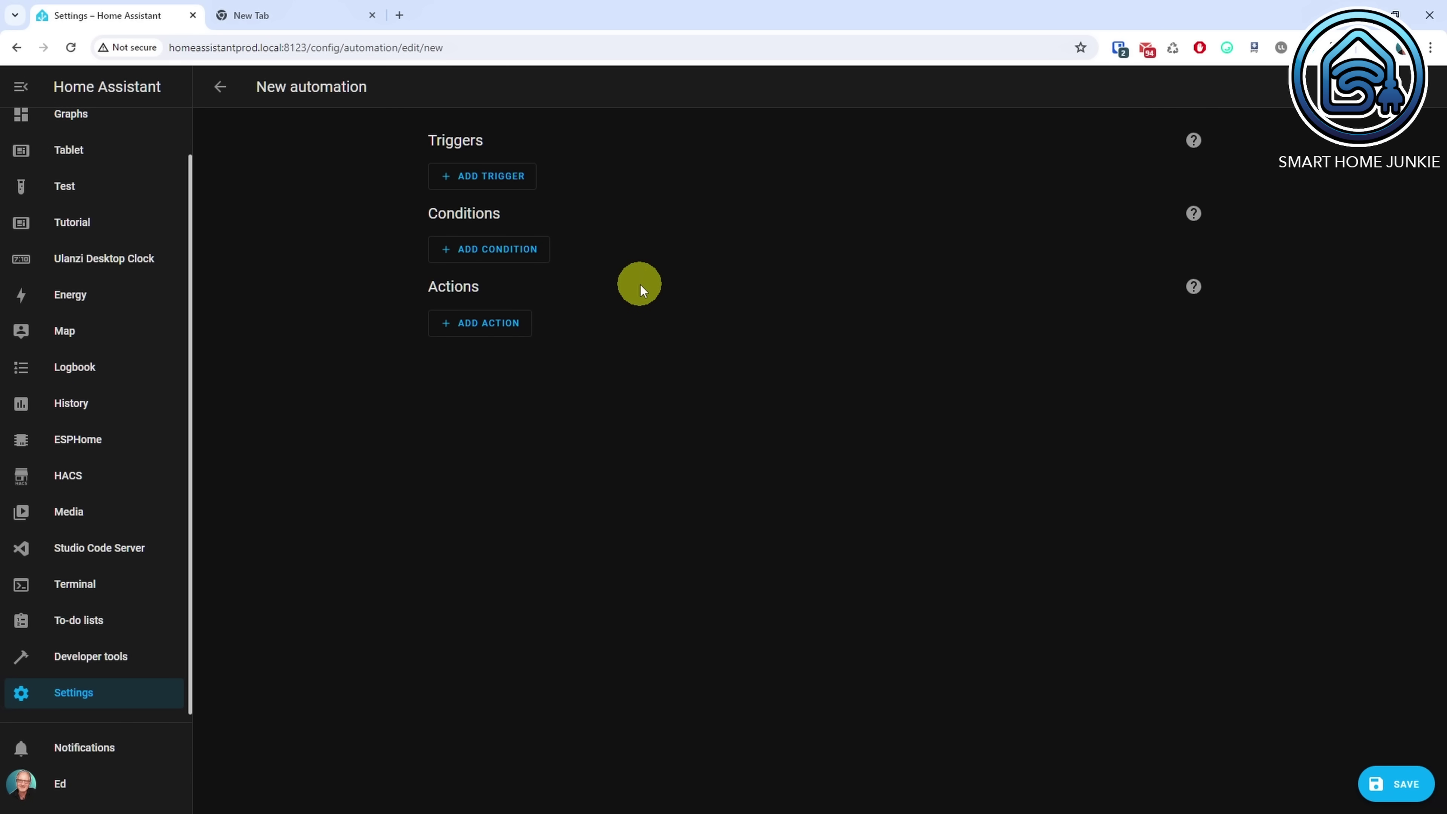
Add a state trigger to the automation that fires when the dummy entity changes to On.
left_click(506, 178)
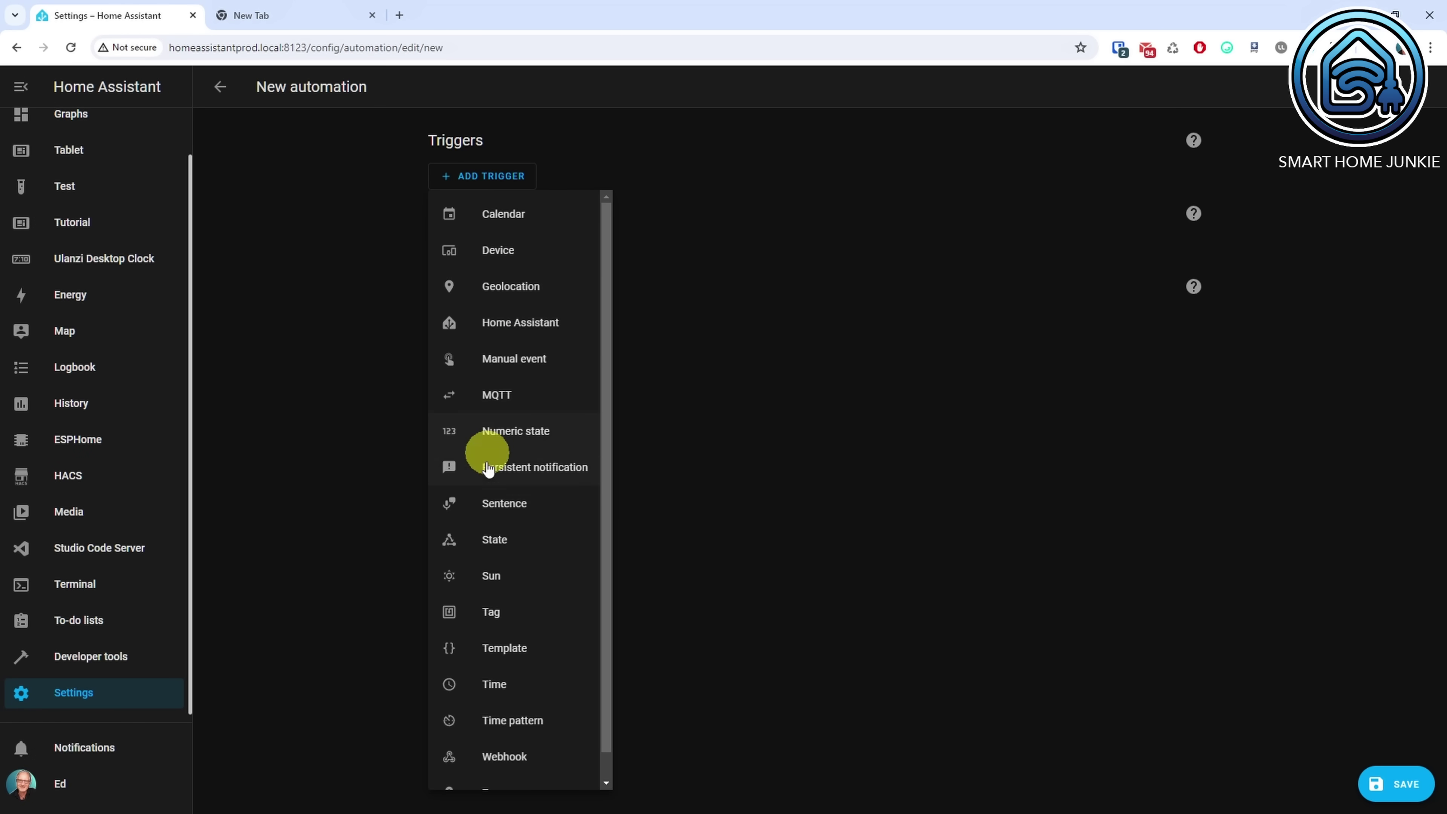
left_click(497, 540)
left_click(552, 253)
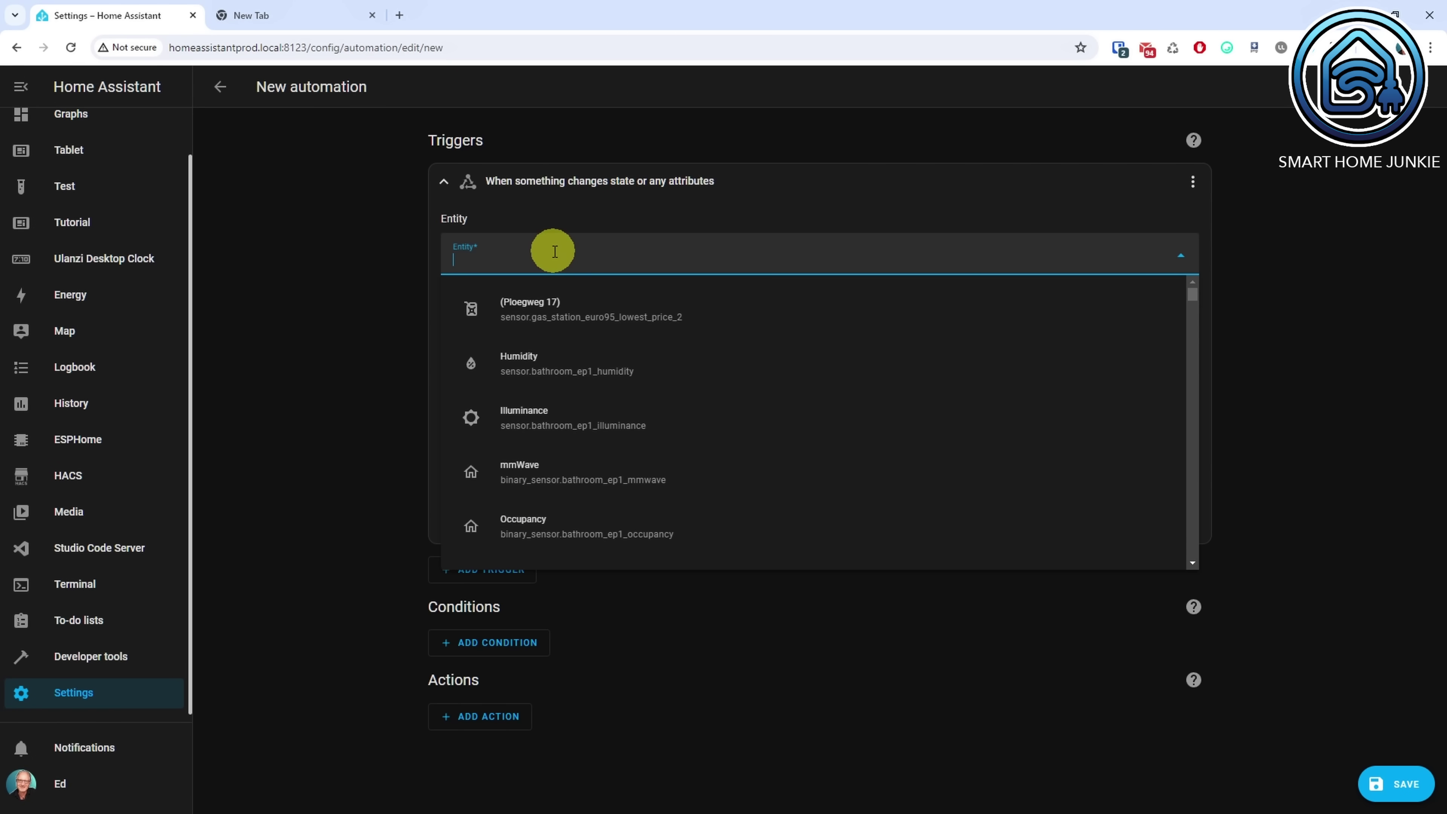
type("dummy")
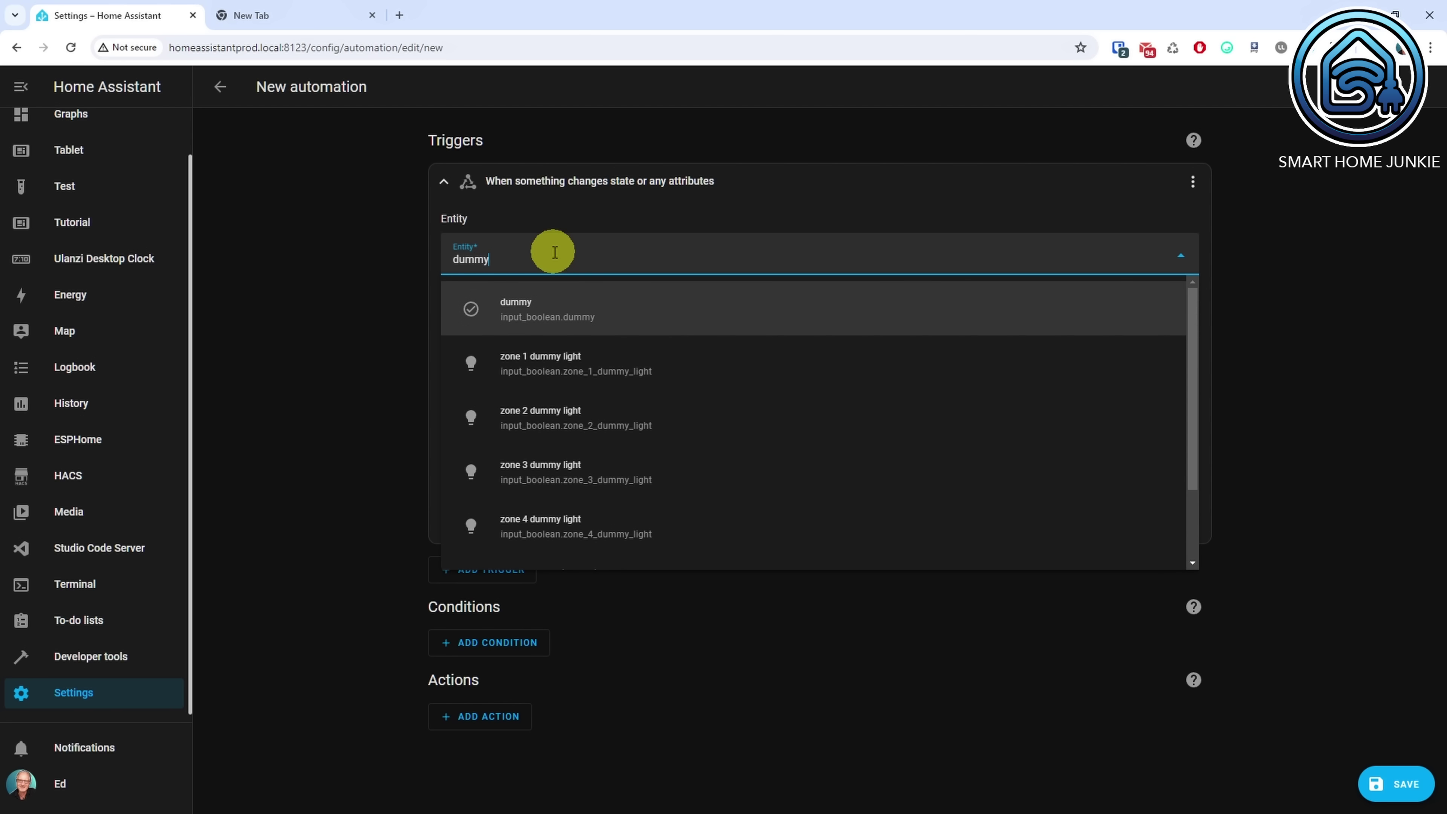
left_click(575, 312)
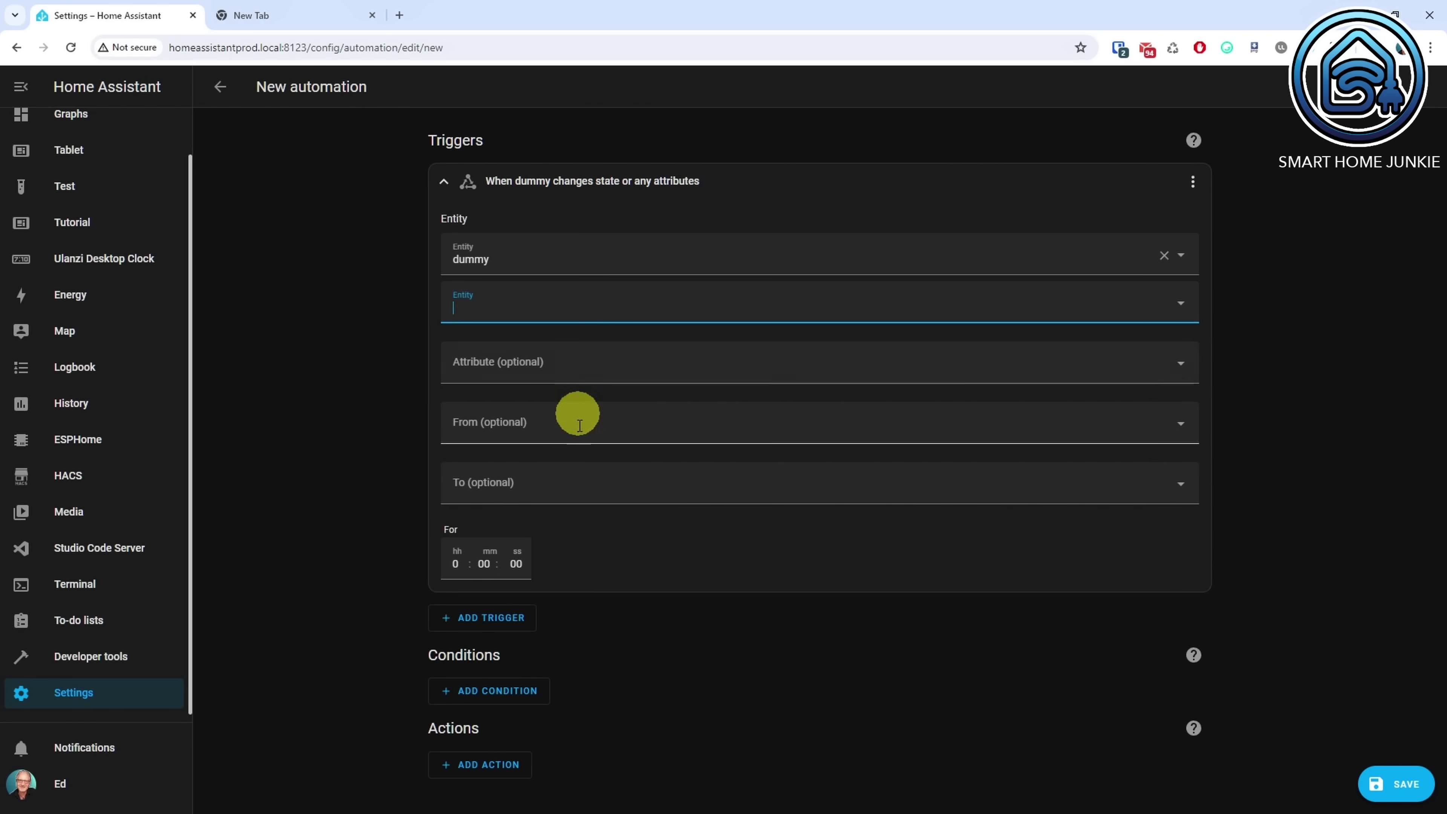
left_click(582, 494)
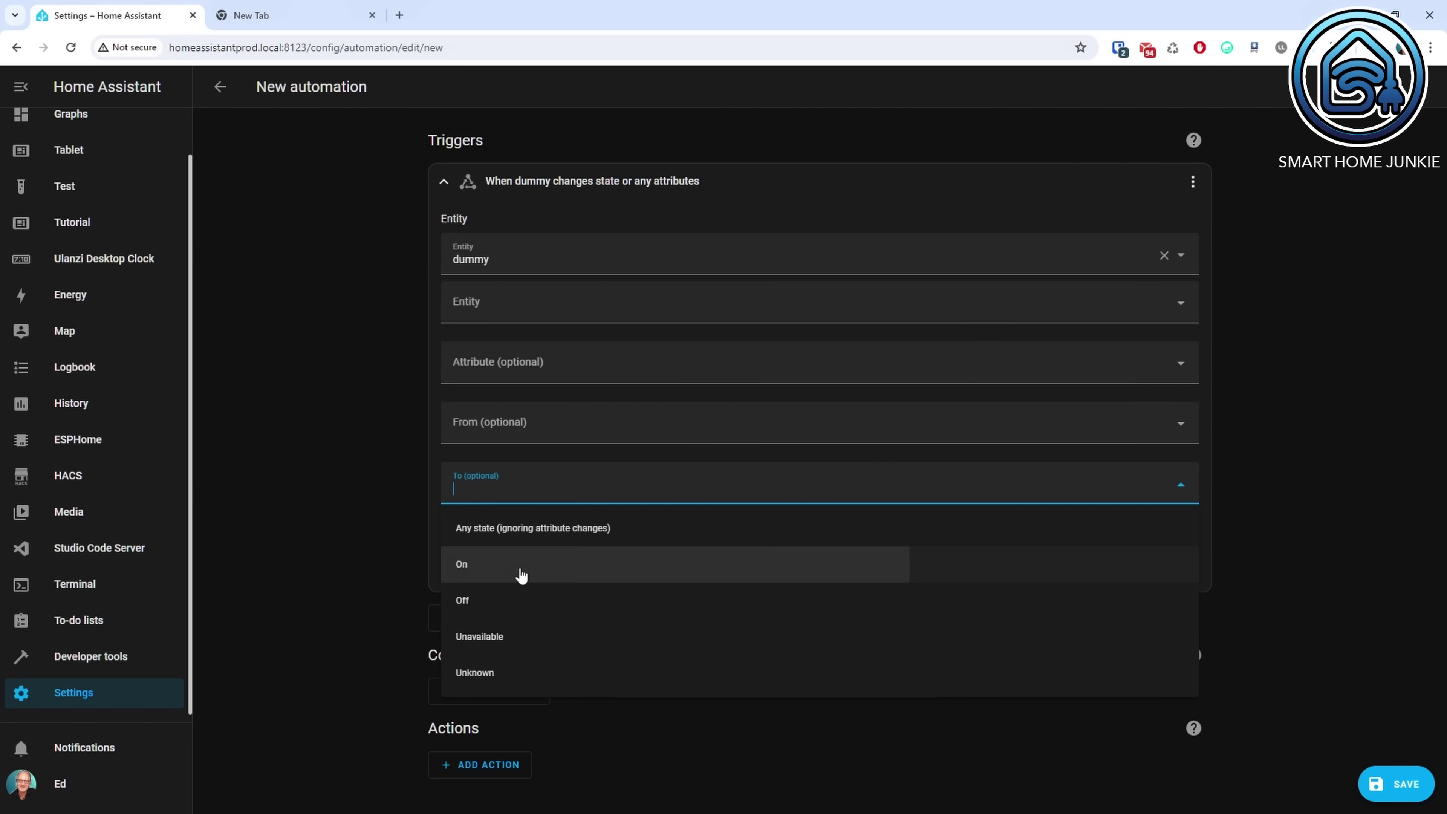
left_click(518, 566)
Add a service call action that runs the script "Notify: Send message to phone".
left_click(501, 765)
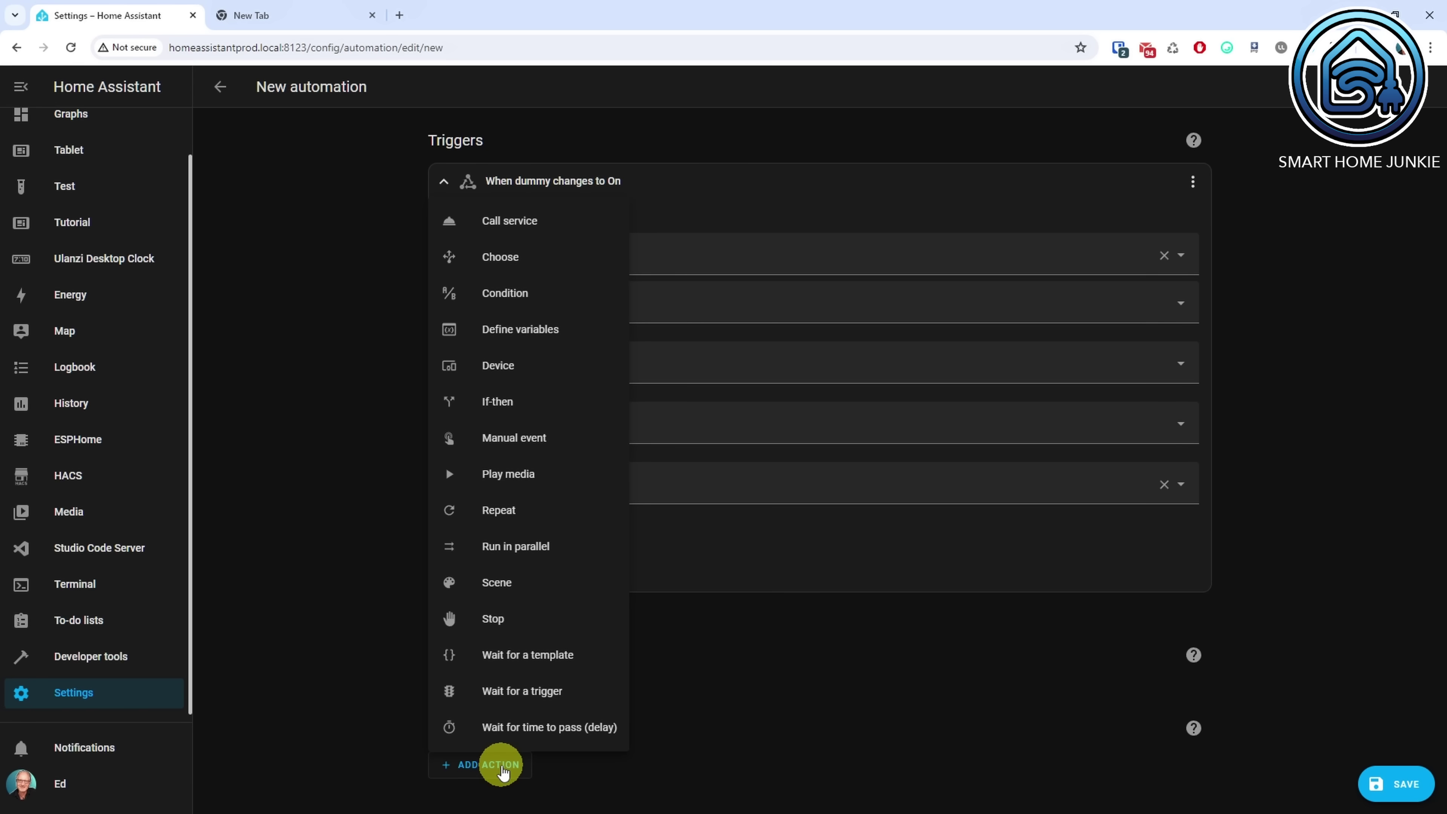
left_click(552, 223)
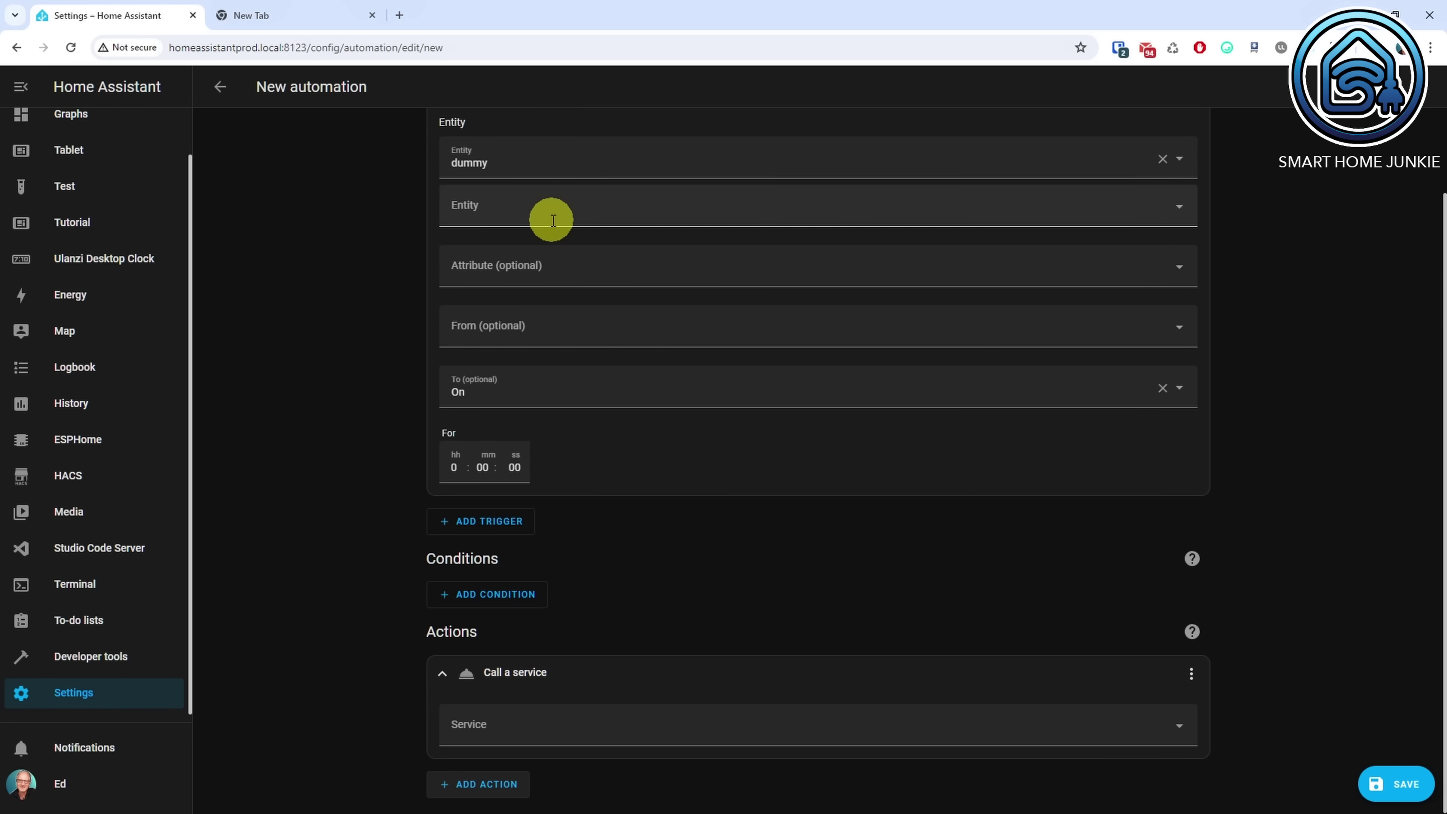
left_click(617, 732)
type("sc")
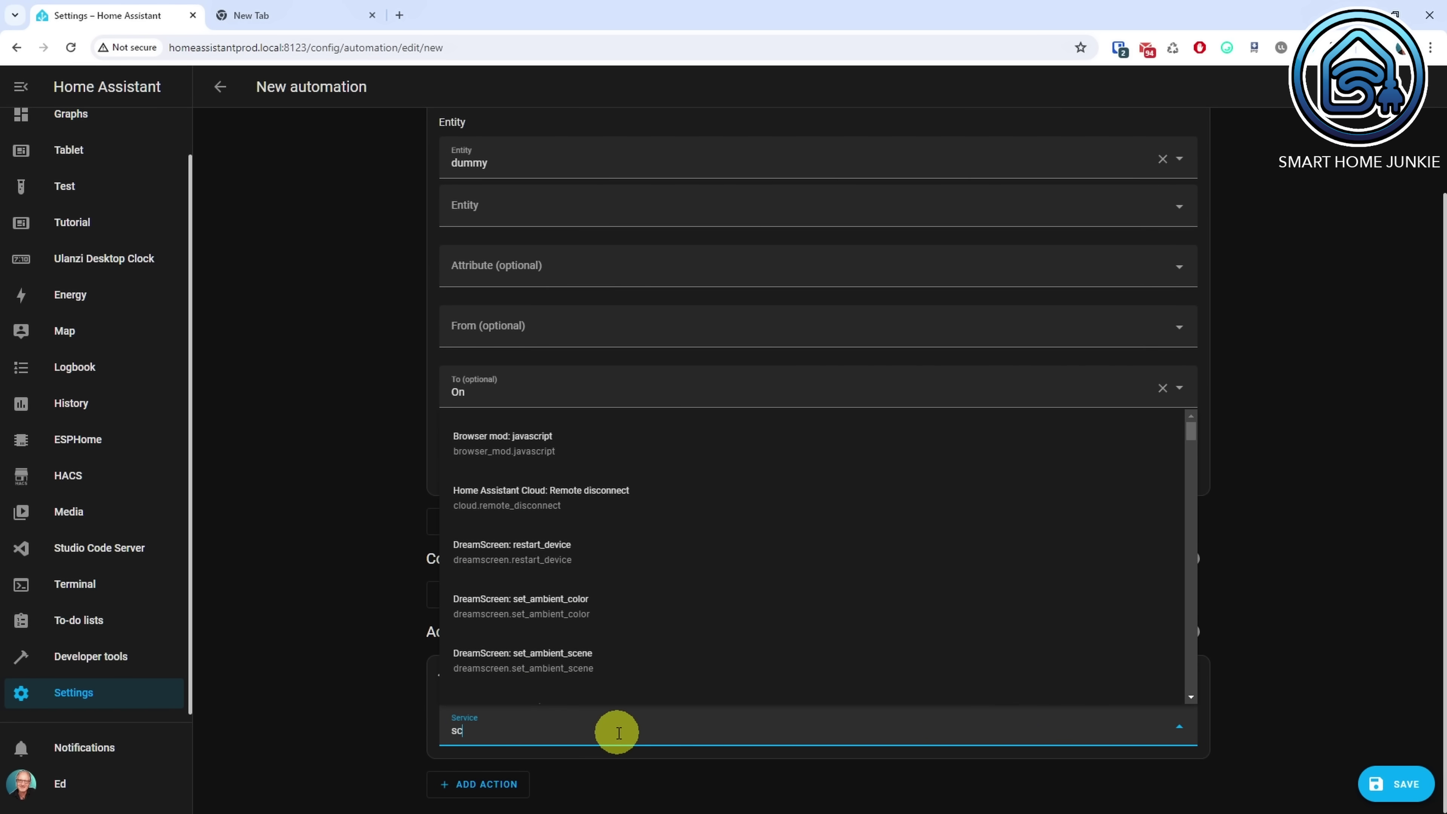
type("ript.notify")
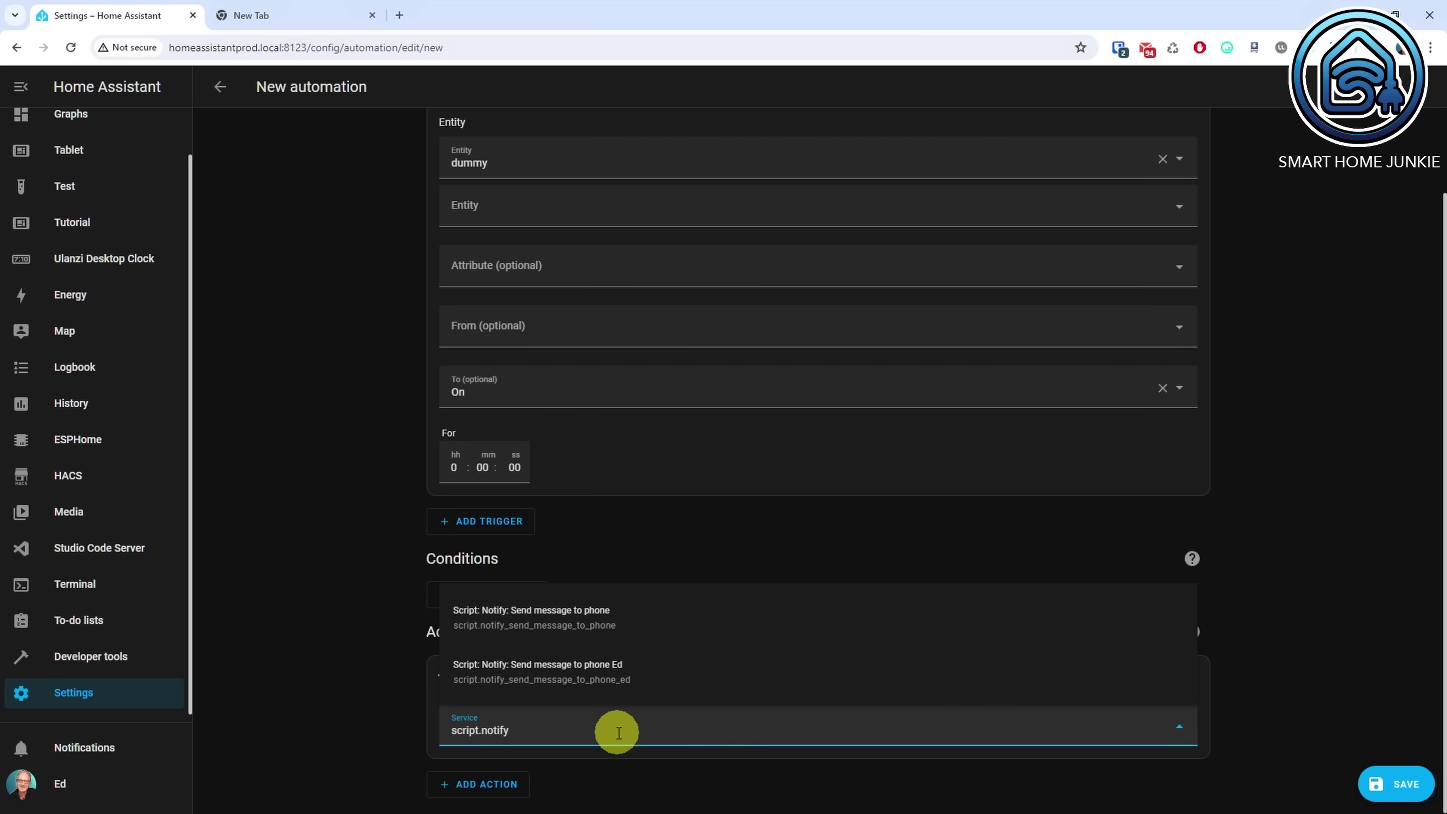
left_click(600, 618)
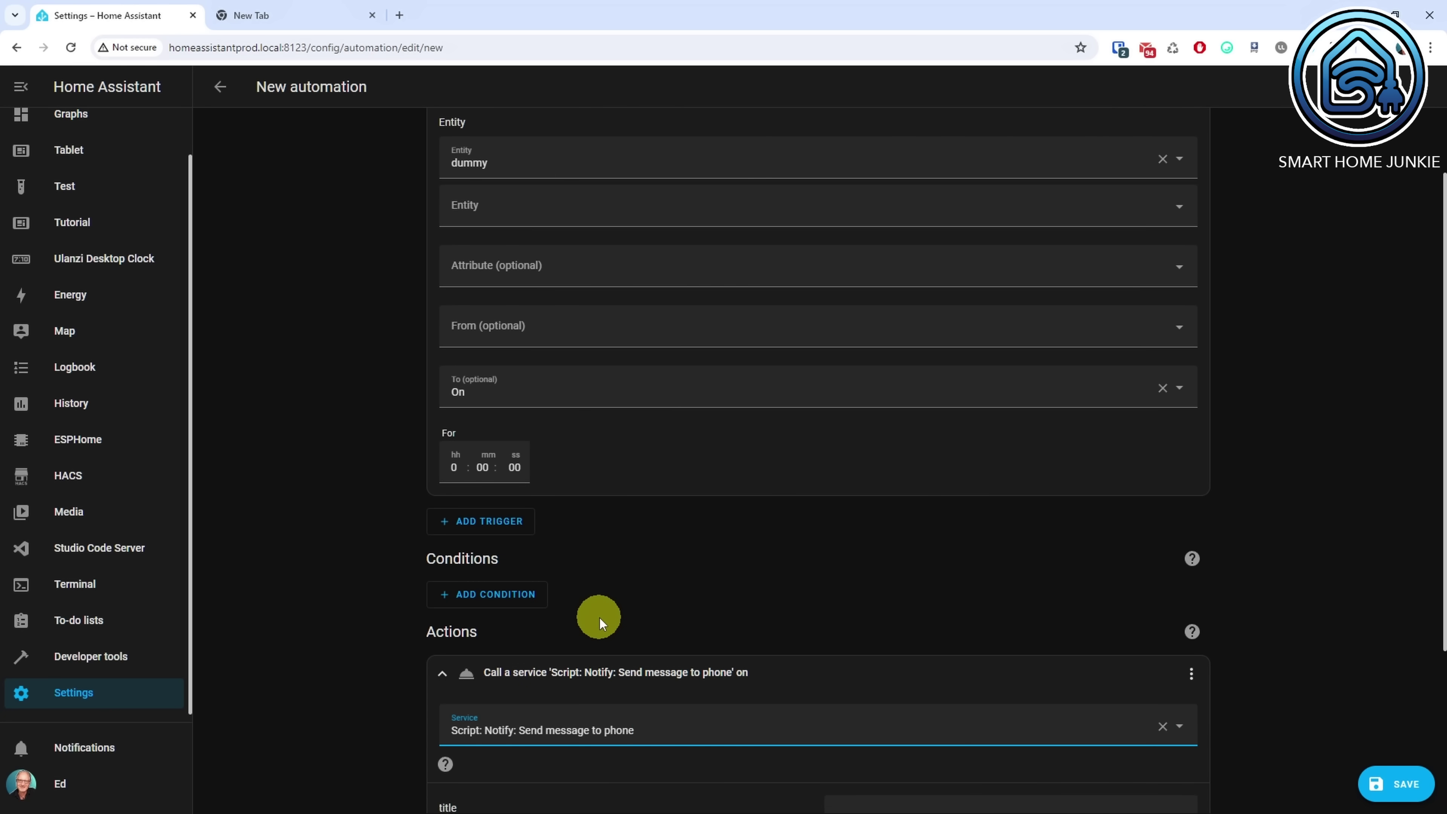
Set the action's title to "This is a custom title" and its message to "And here's my custom message!".
scroll(1309, 673, "down", 4)
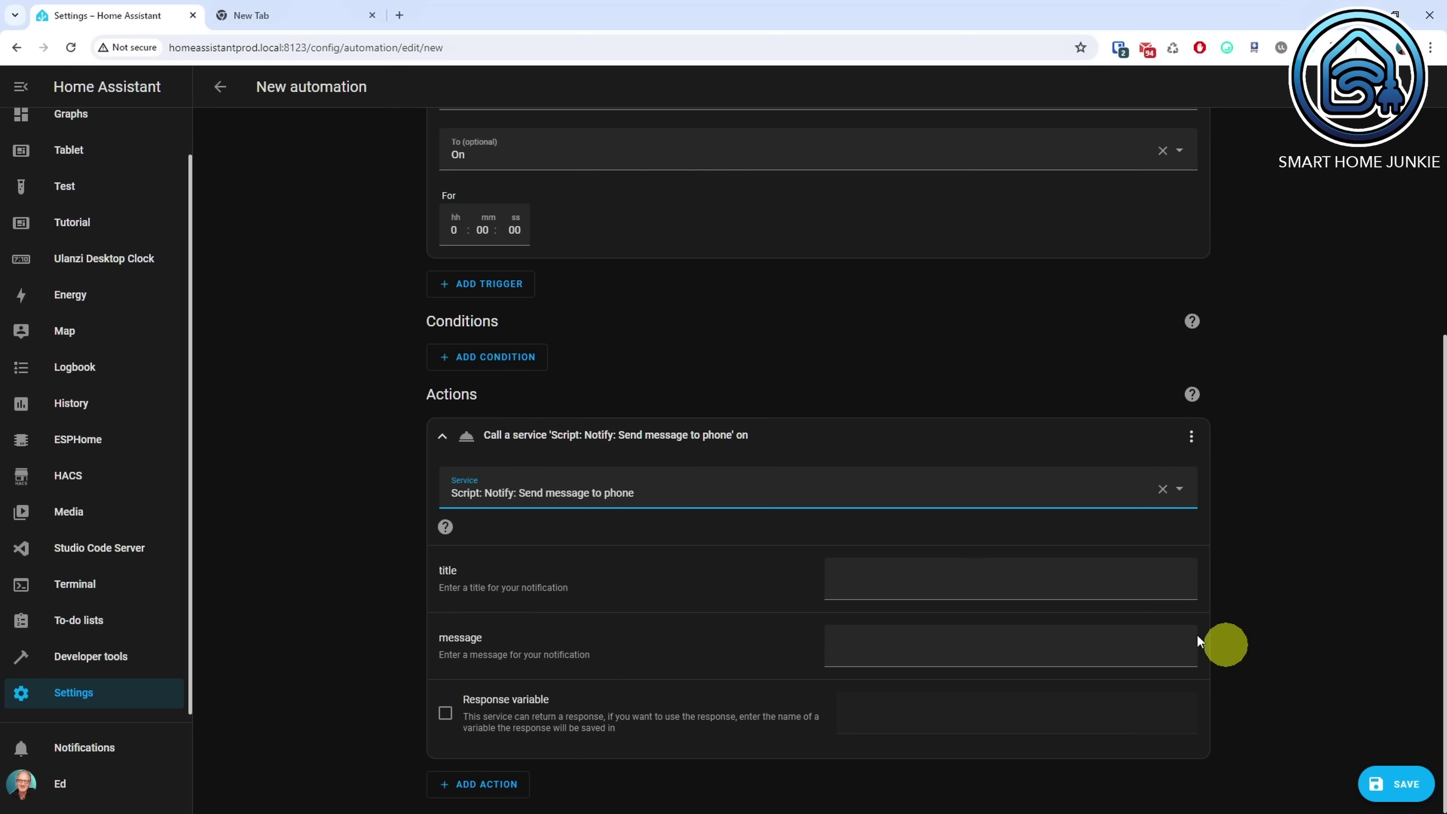
left_click(1102, 585)
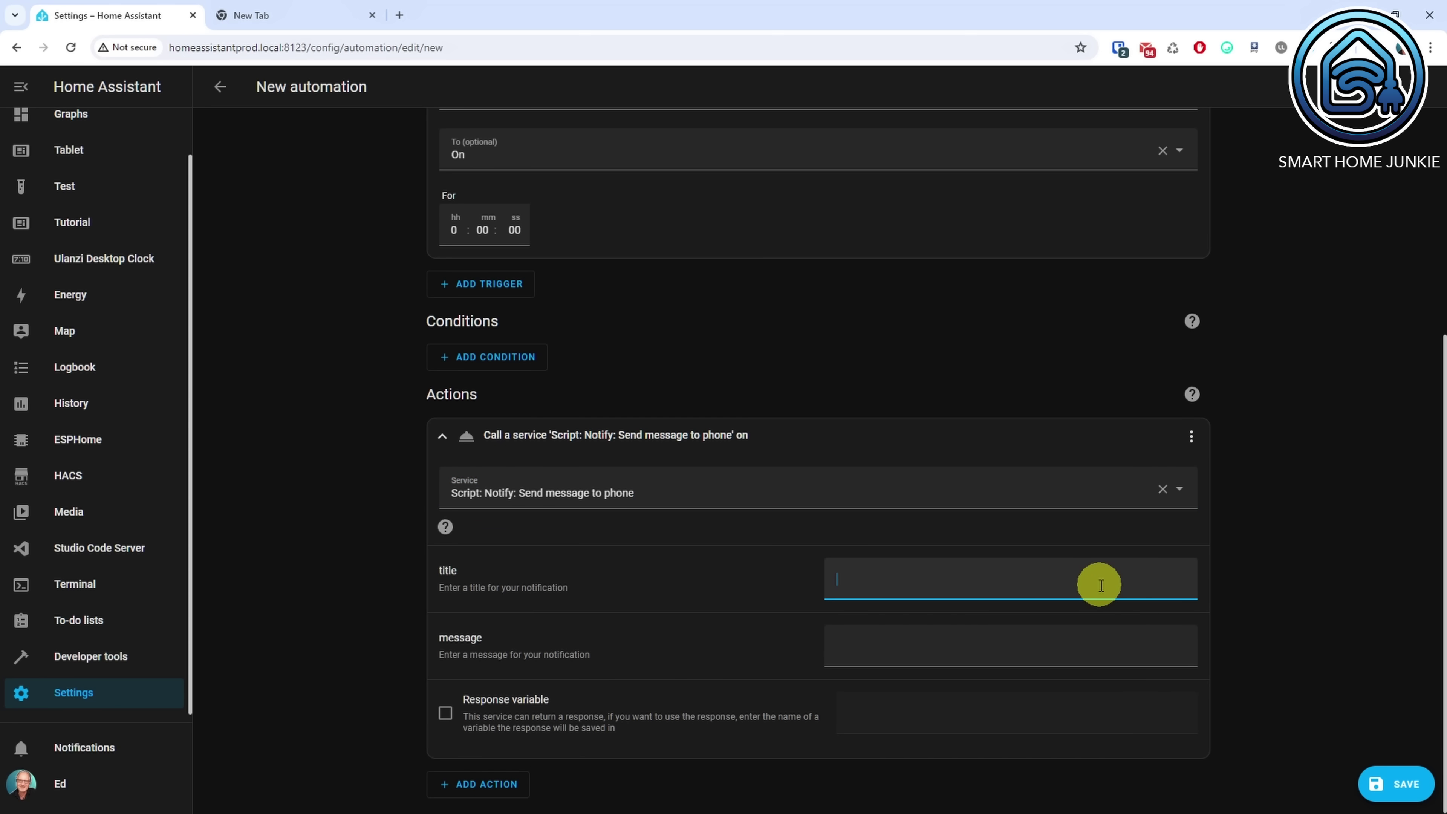
type("This is a custom title")
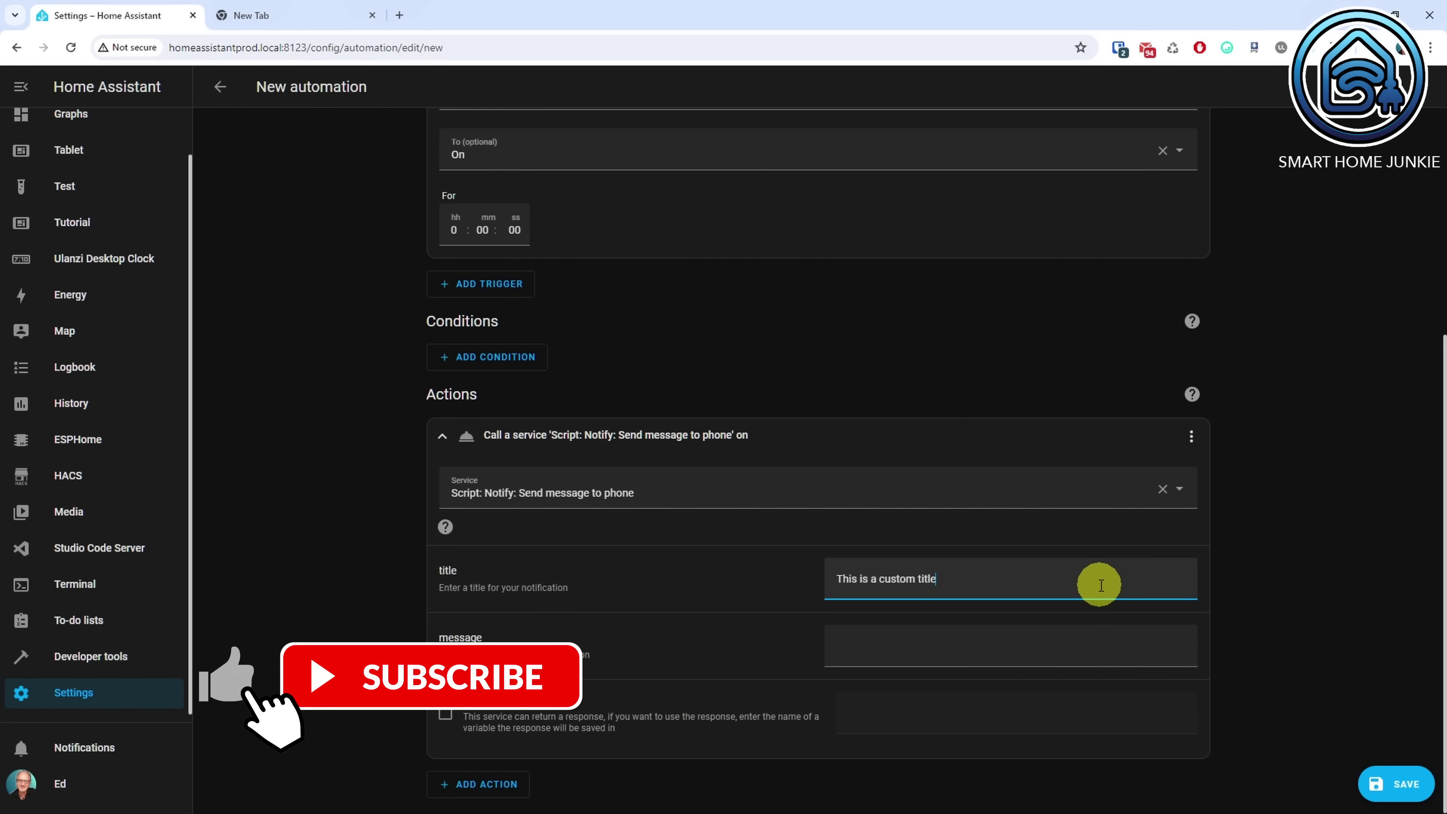
left_click(1077, 650)
type("And here's my custom message!")
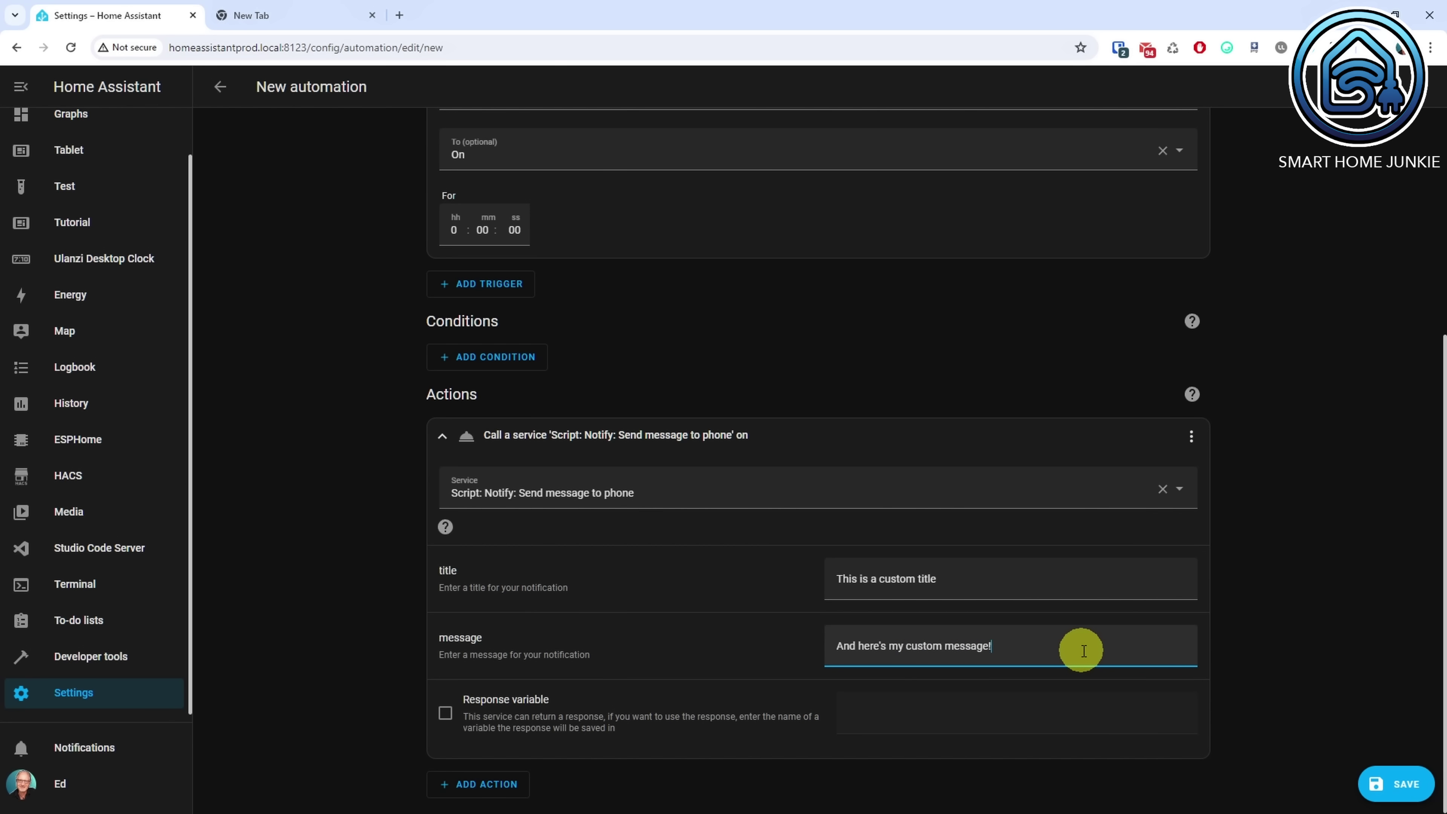
Save the automation under the name "Notify: Send a custom message to phone".
left_click(1393, 794)
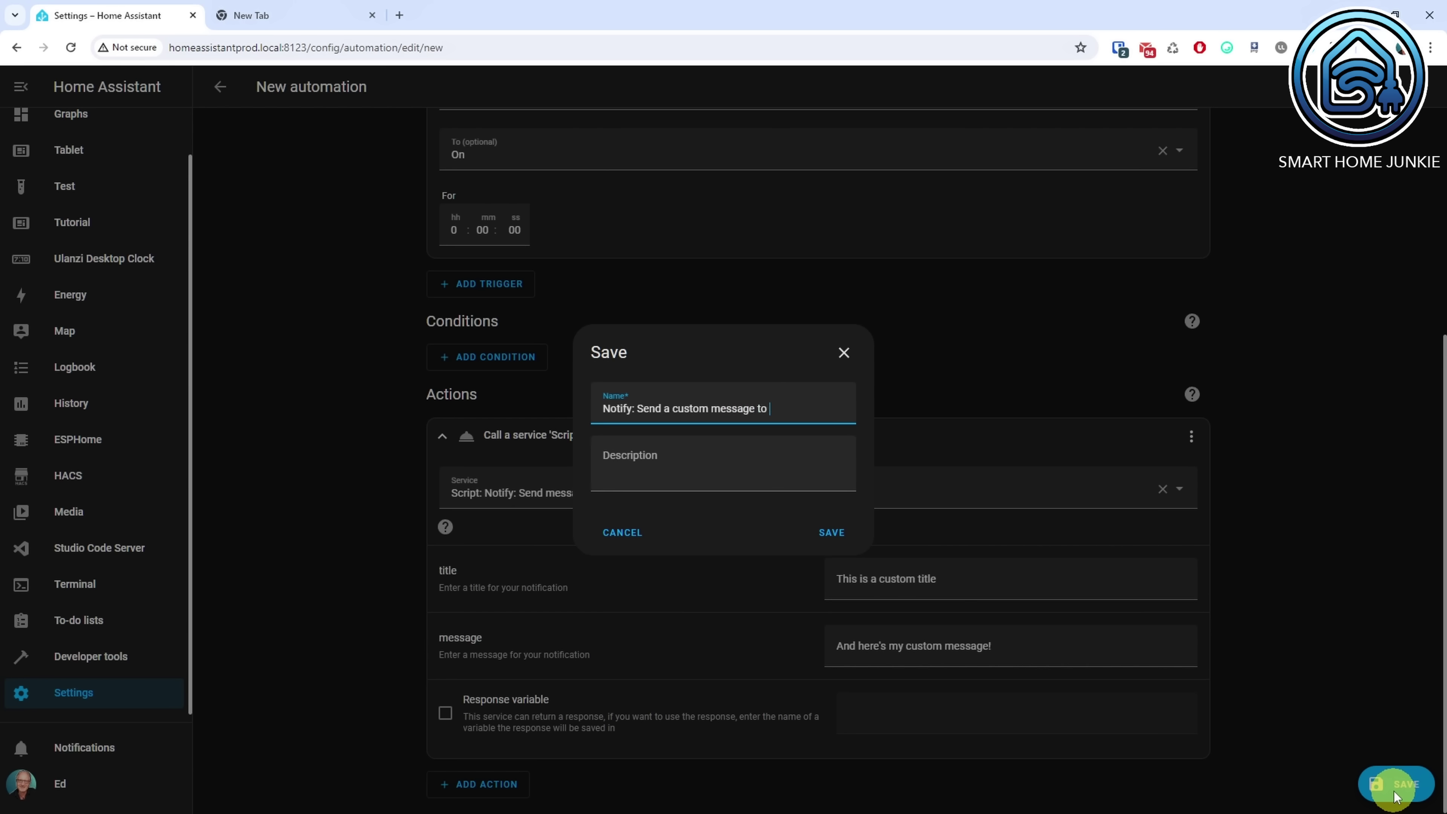
type("ne")
left_click(836, 533)
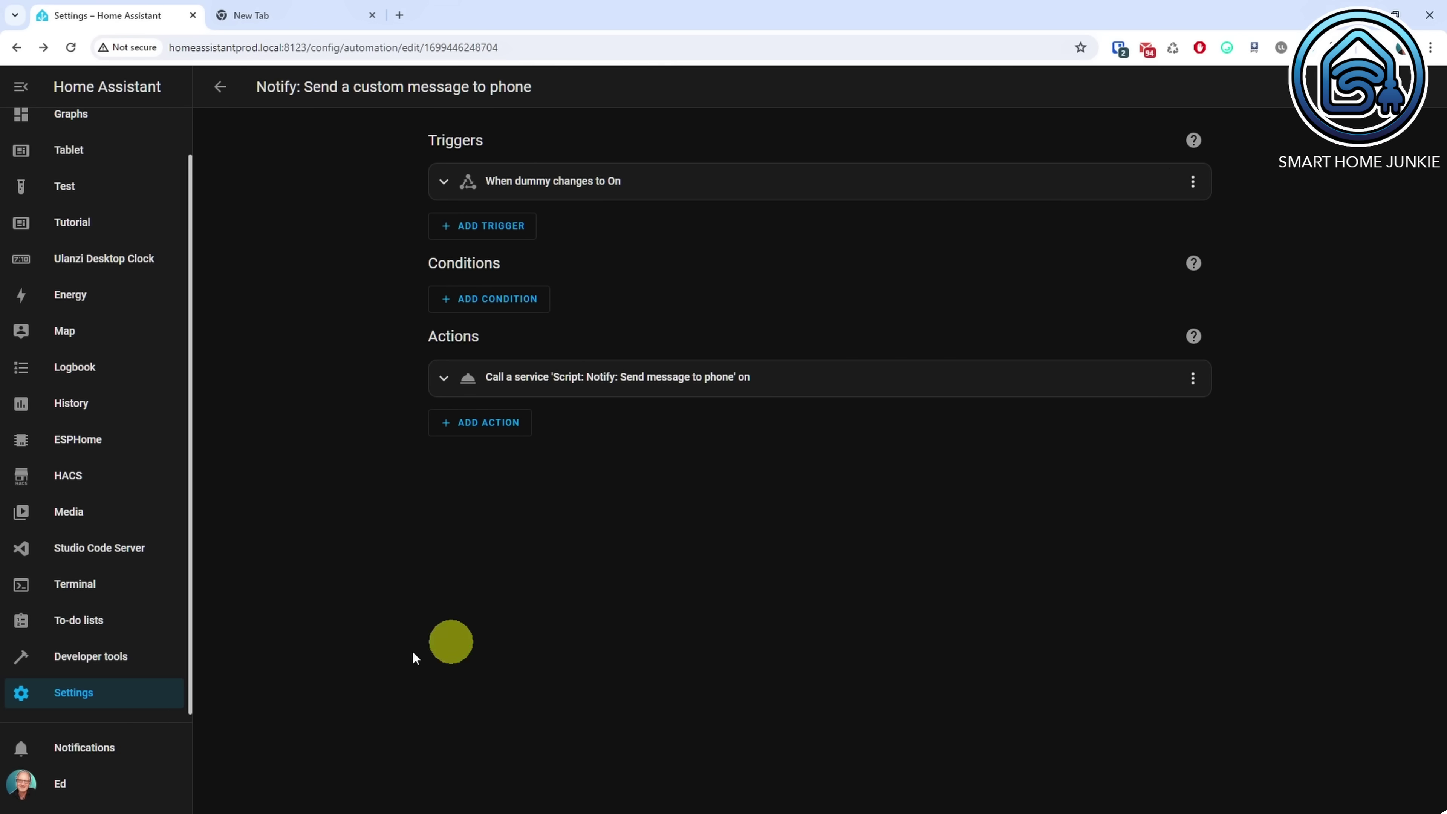
Find the dummy toggle among the helpers and switch it on to test the automation.
left_click(107, 692)
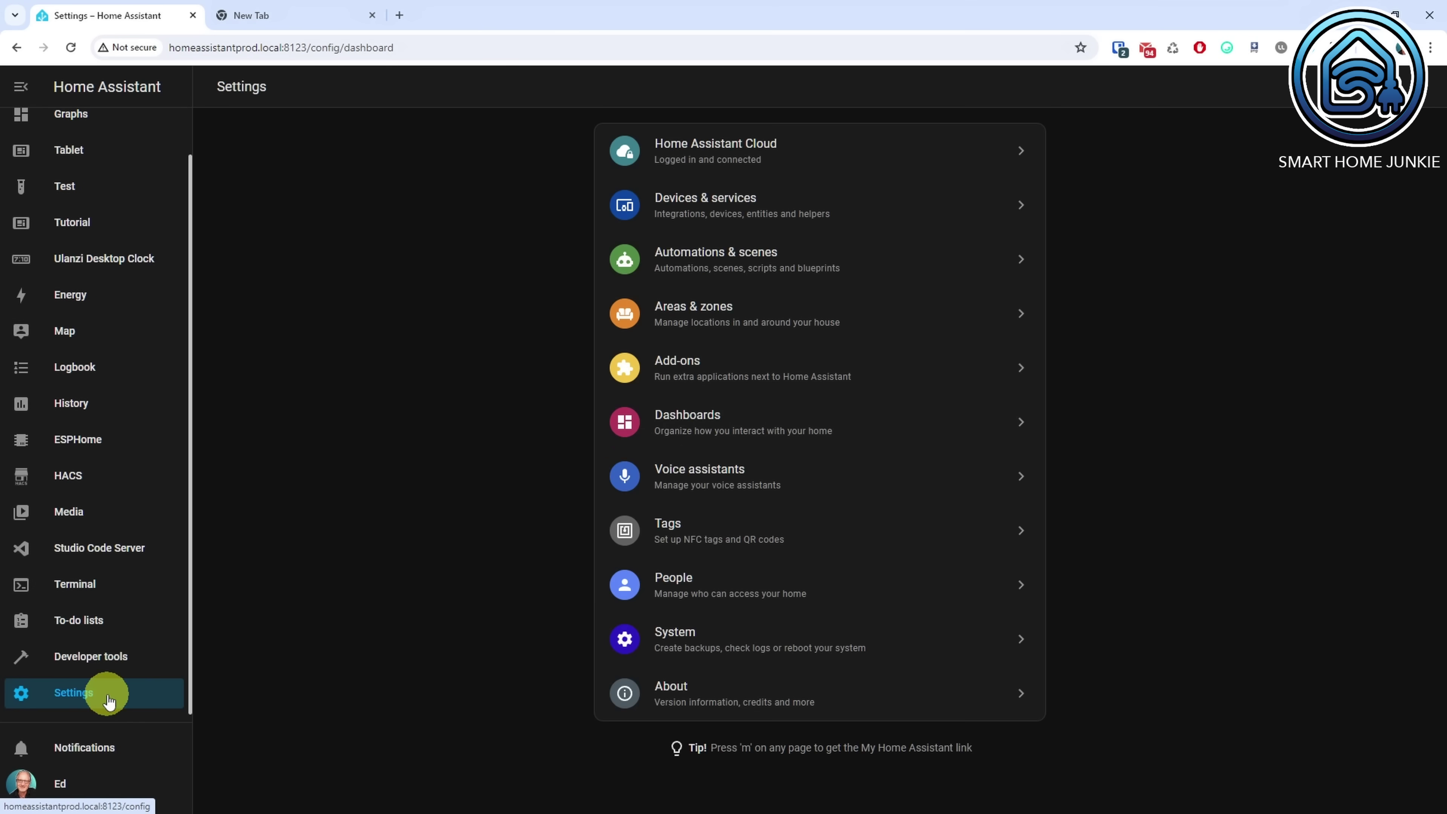
left_click(828, 215)
left_click(963, 88)
left_click(936, 134)
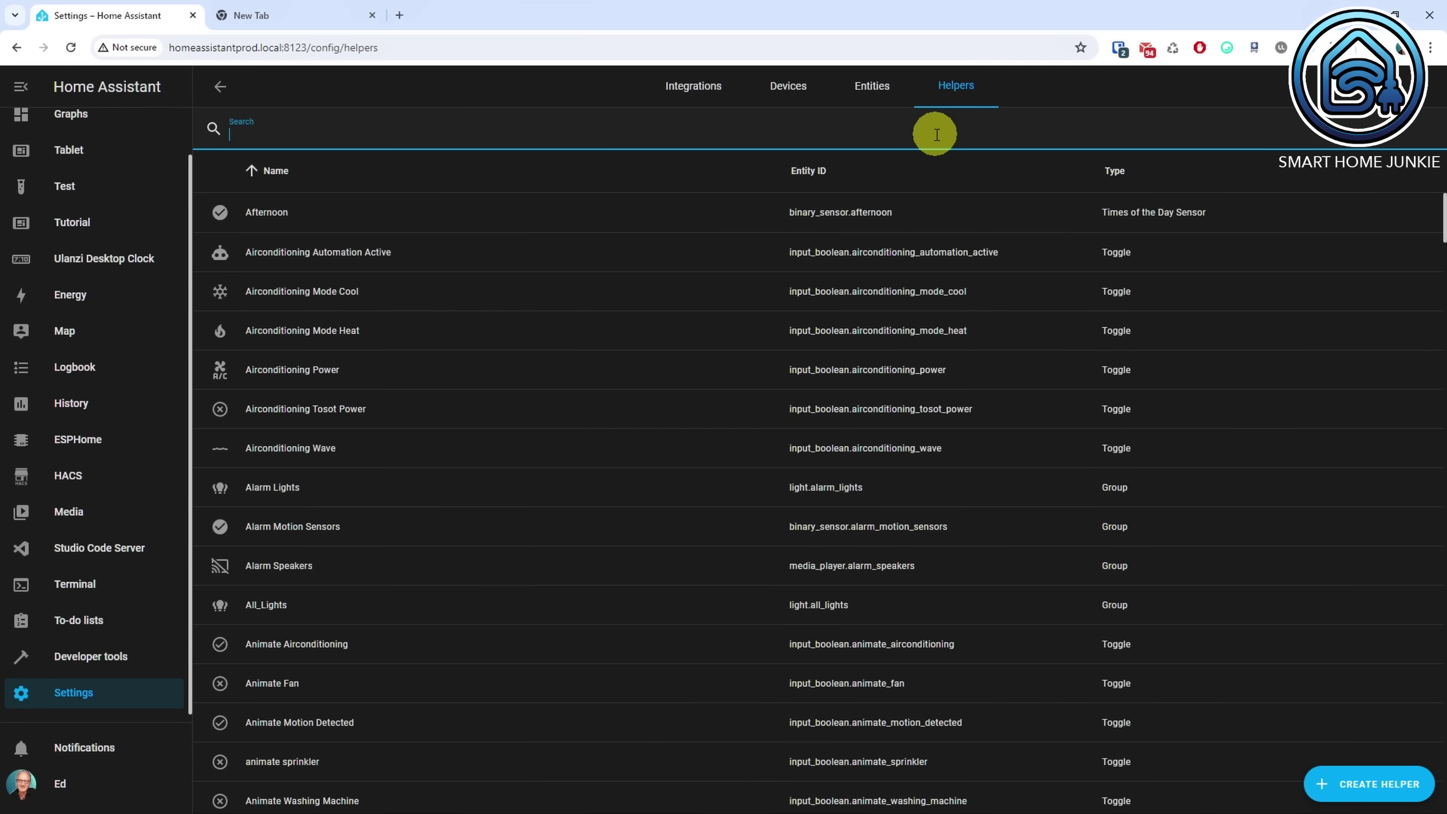
type("dummy")
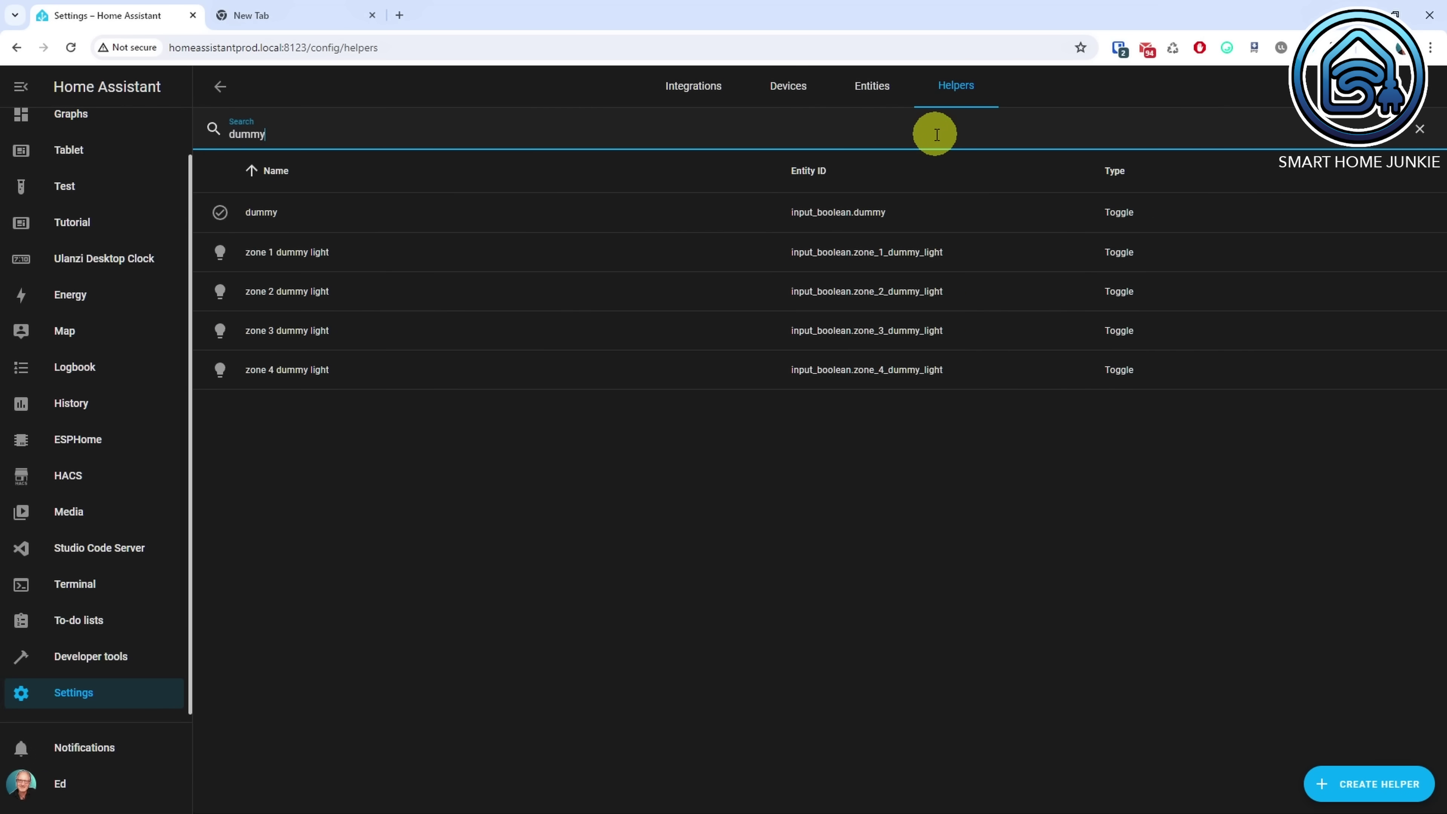
left_click(883, 214)
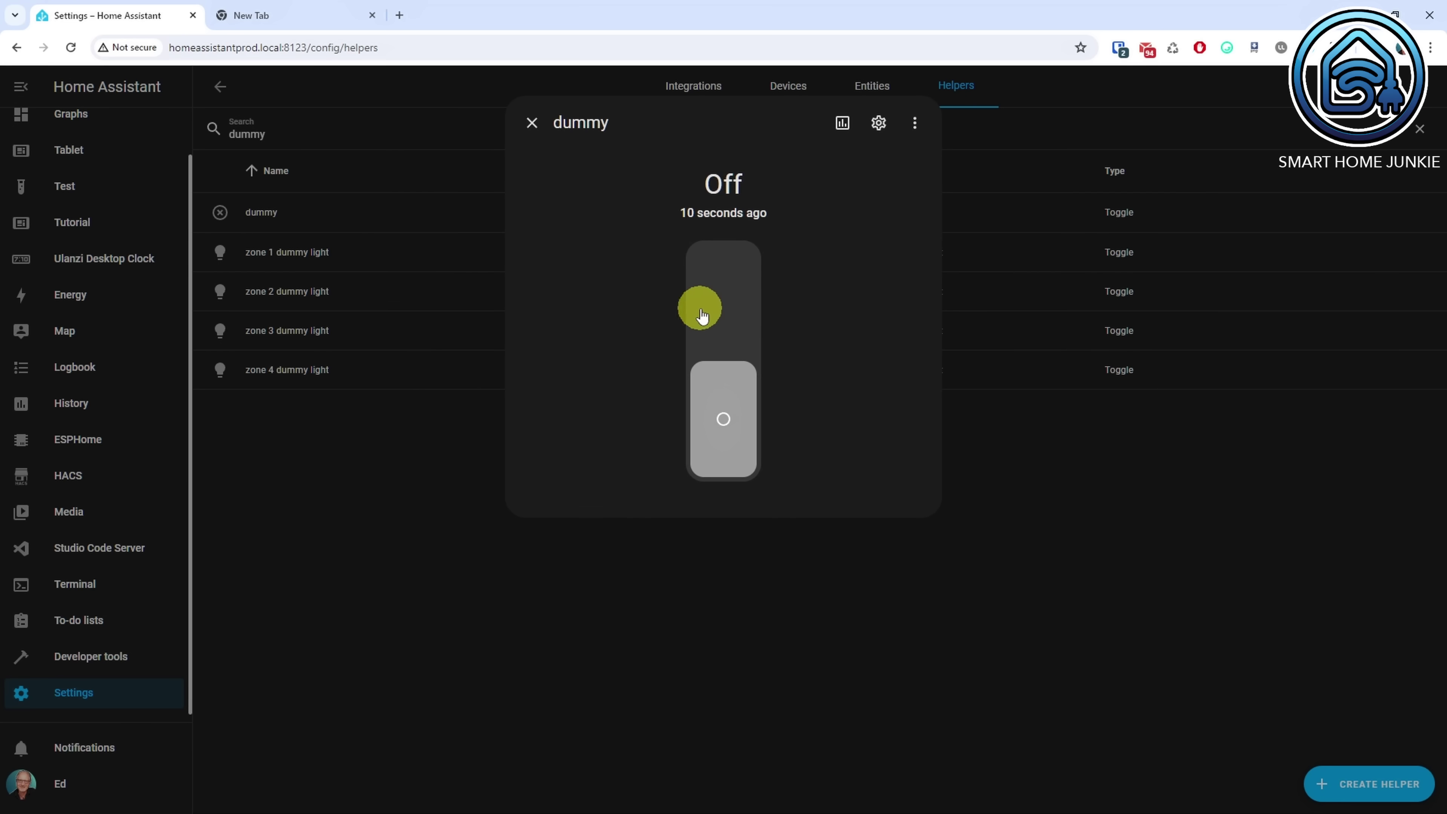
left_click(713, 310)
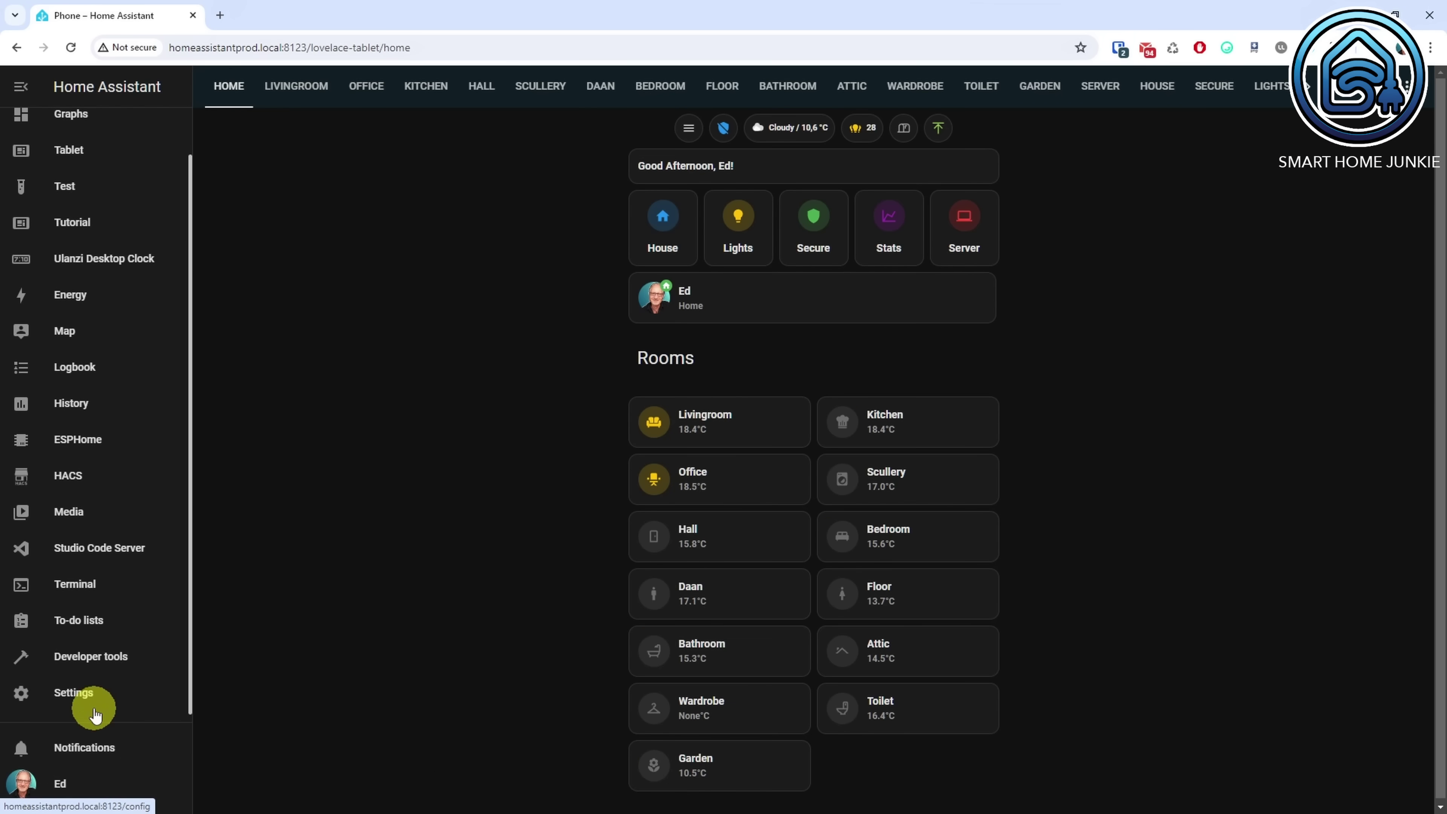
Create a new empty script from scratch and name it "Weather: get custom weather condition".
left_click(73, 693)
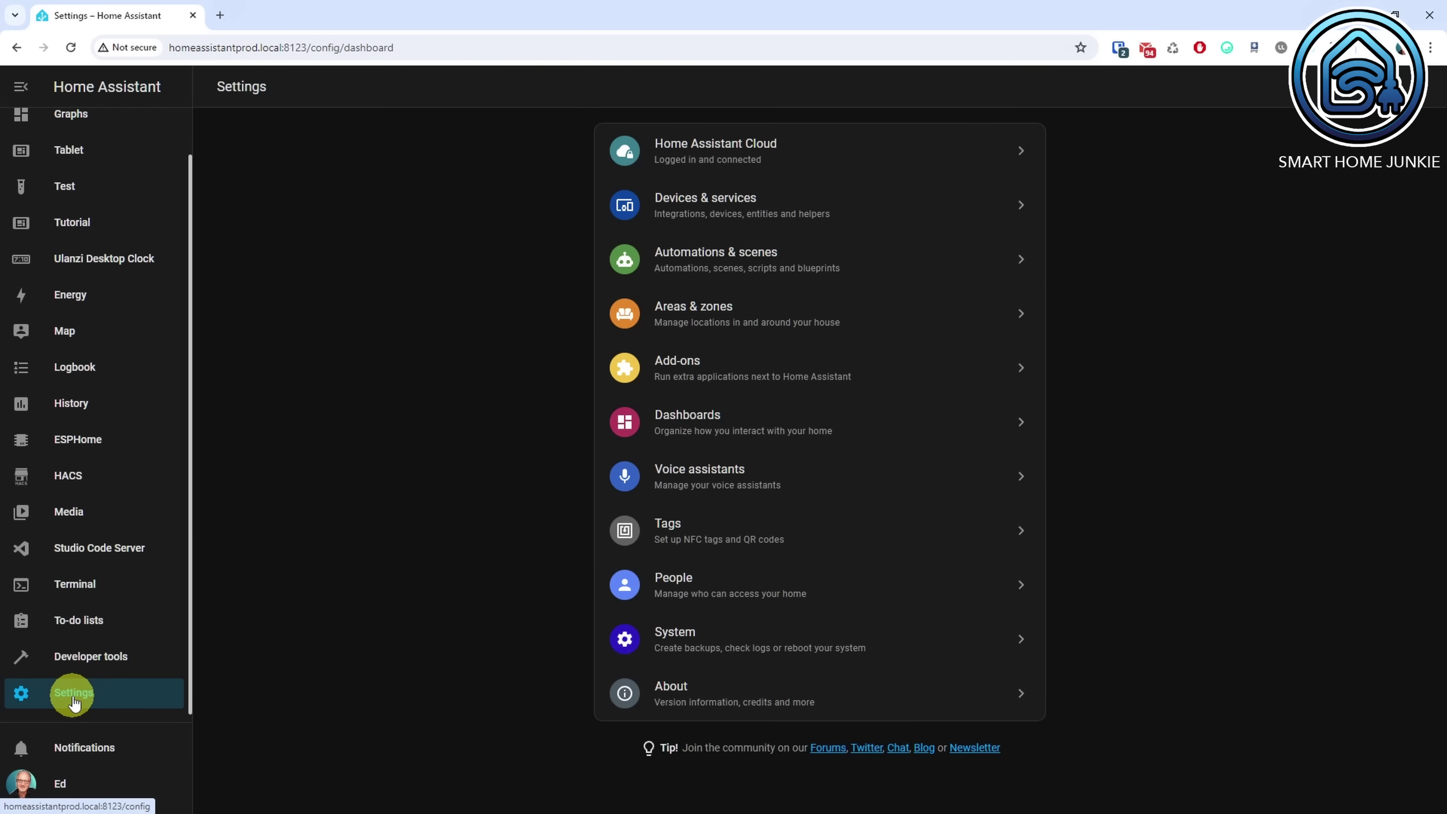
left_click(783, 277)
left_click(866, 91)
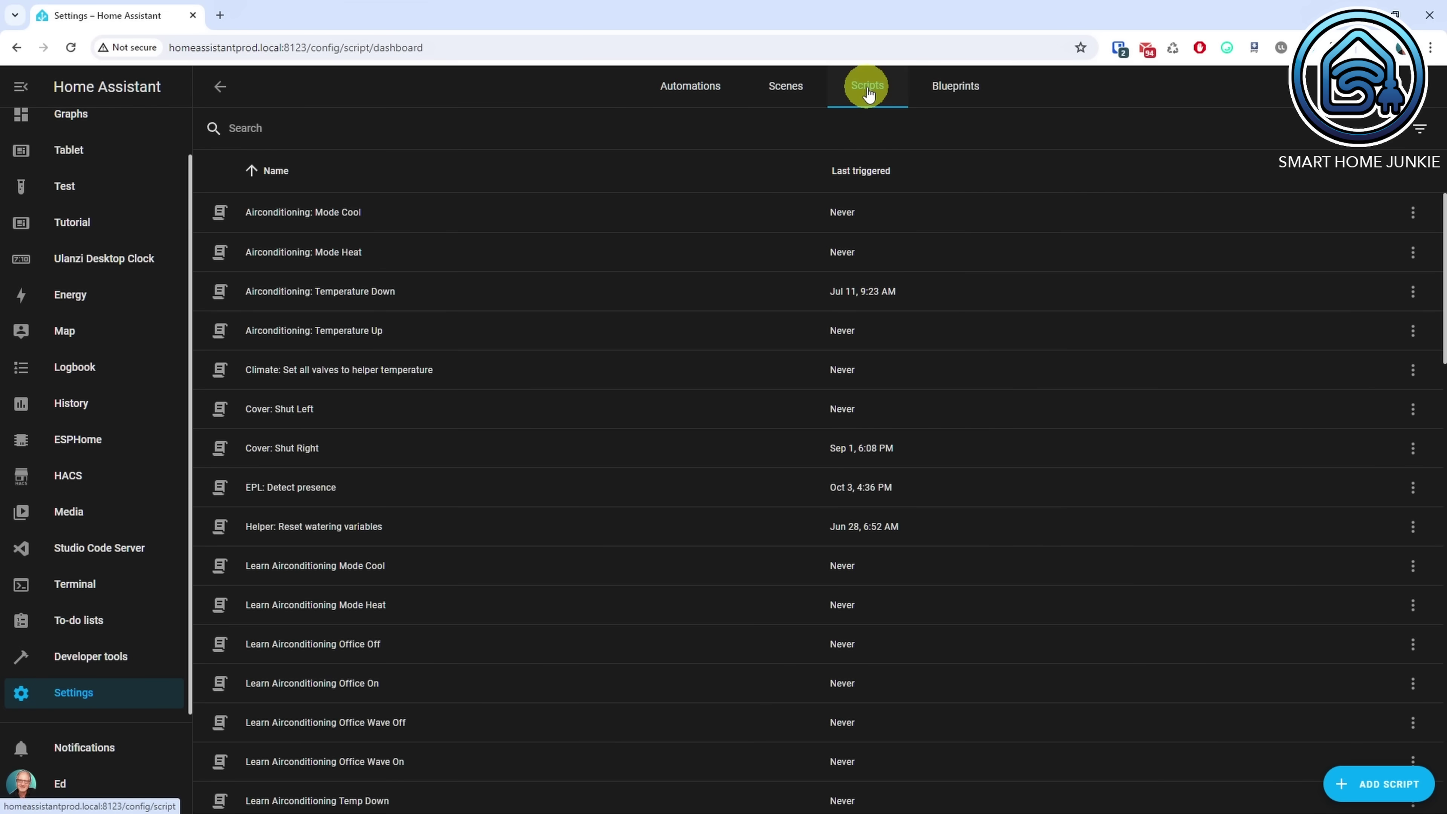
left_click(1387, 797)
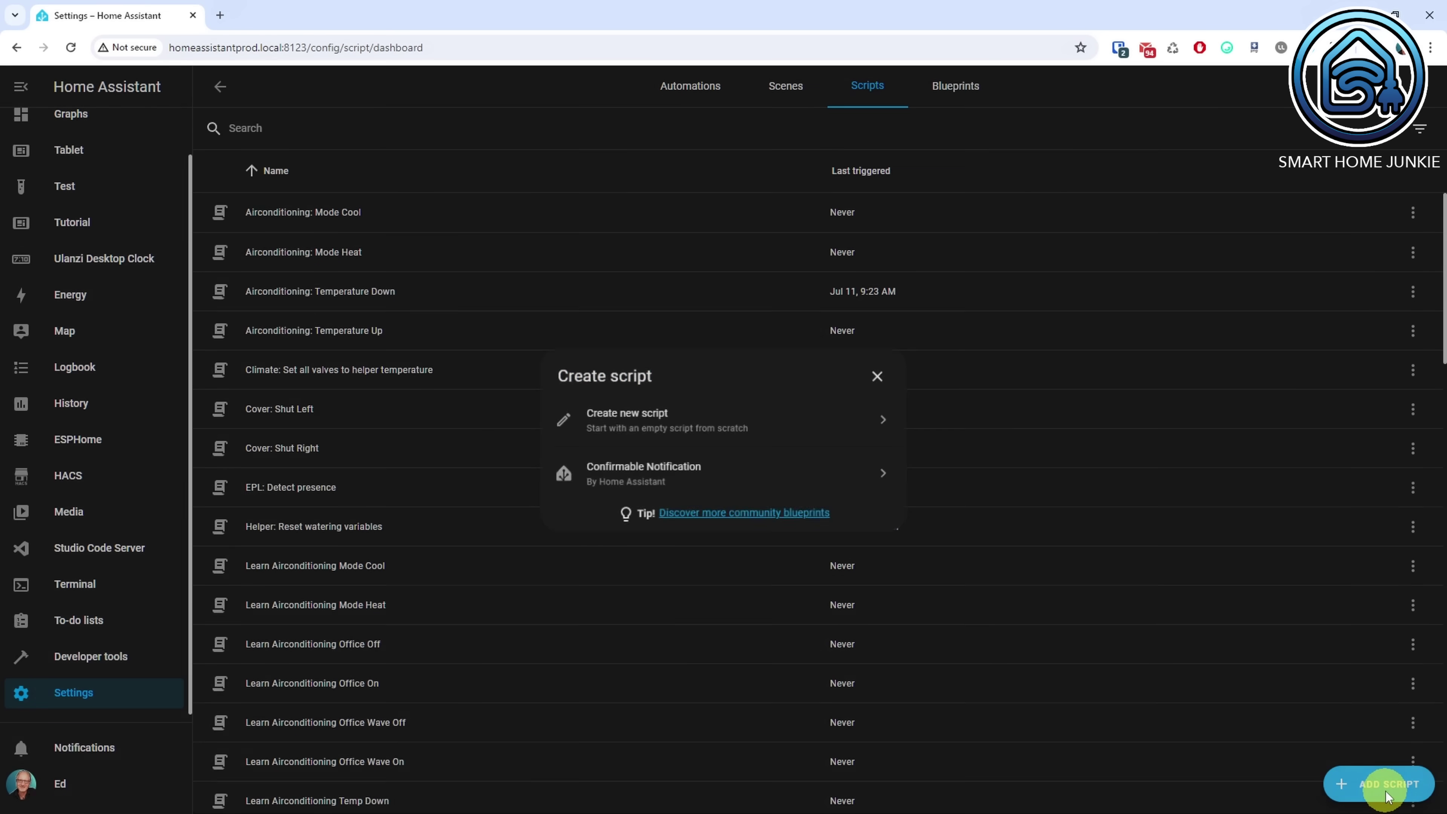
left_click(712, 421)
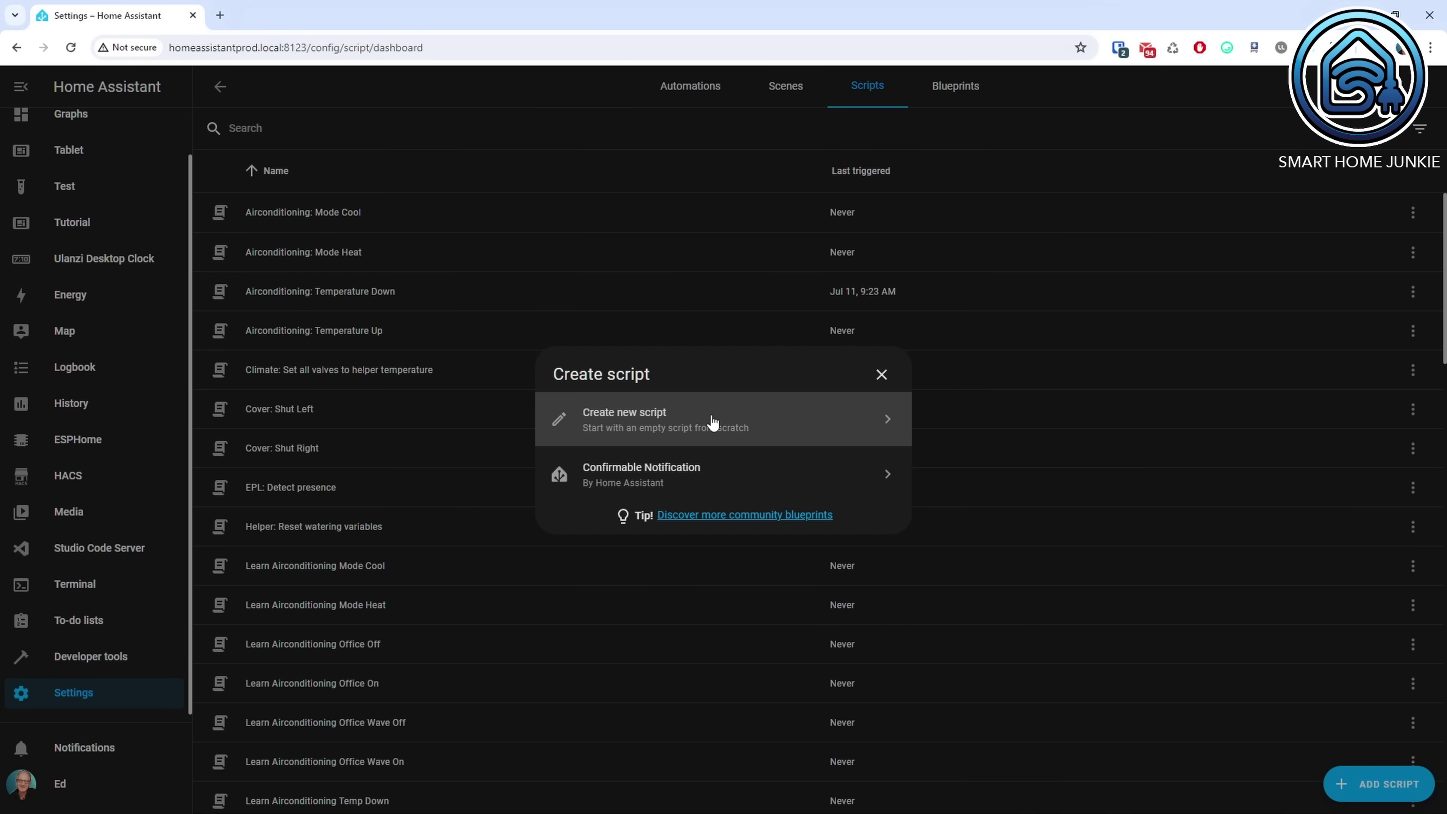
left_click(563, 168)
triple_click(563, 168)
type("Weather: get custom wea")
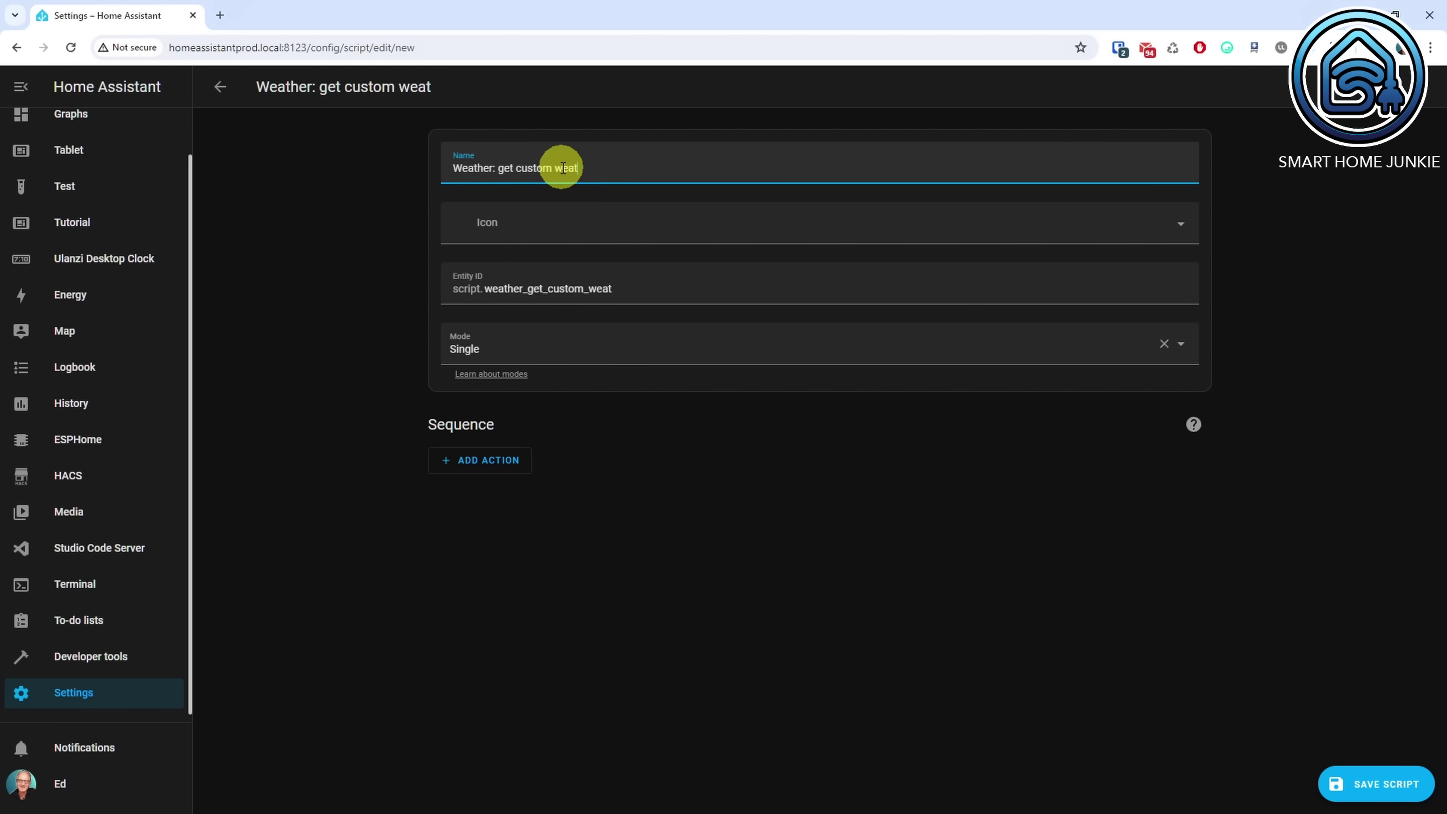
type("tion")
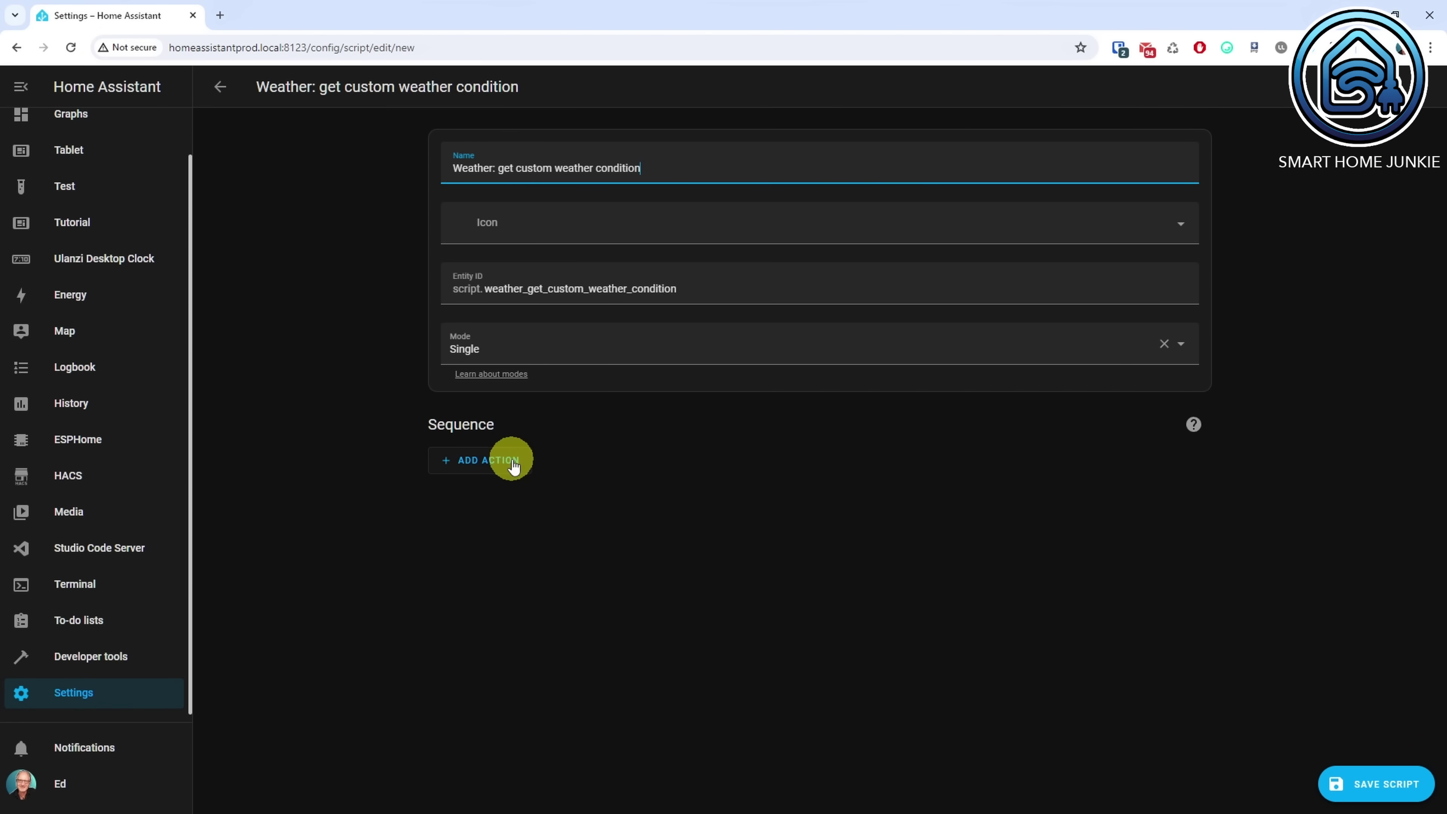
Add a Stop action to the sequence with the reason "End" and the response variable weather_condition.
left_click(515, 467)
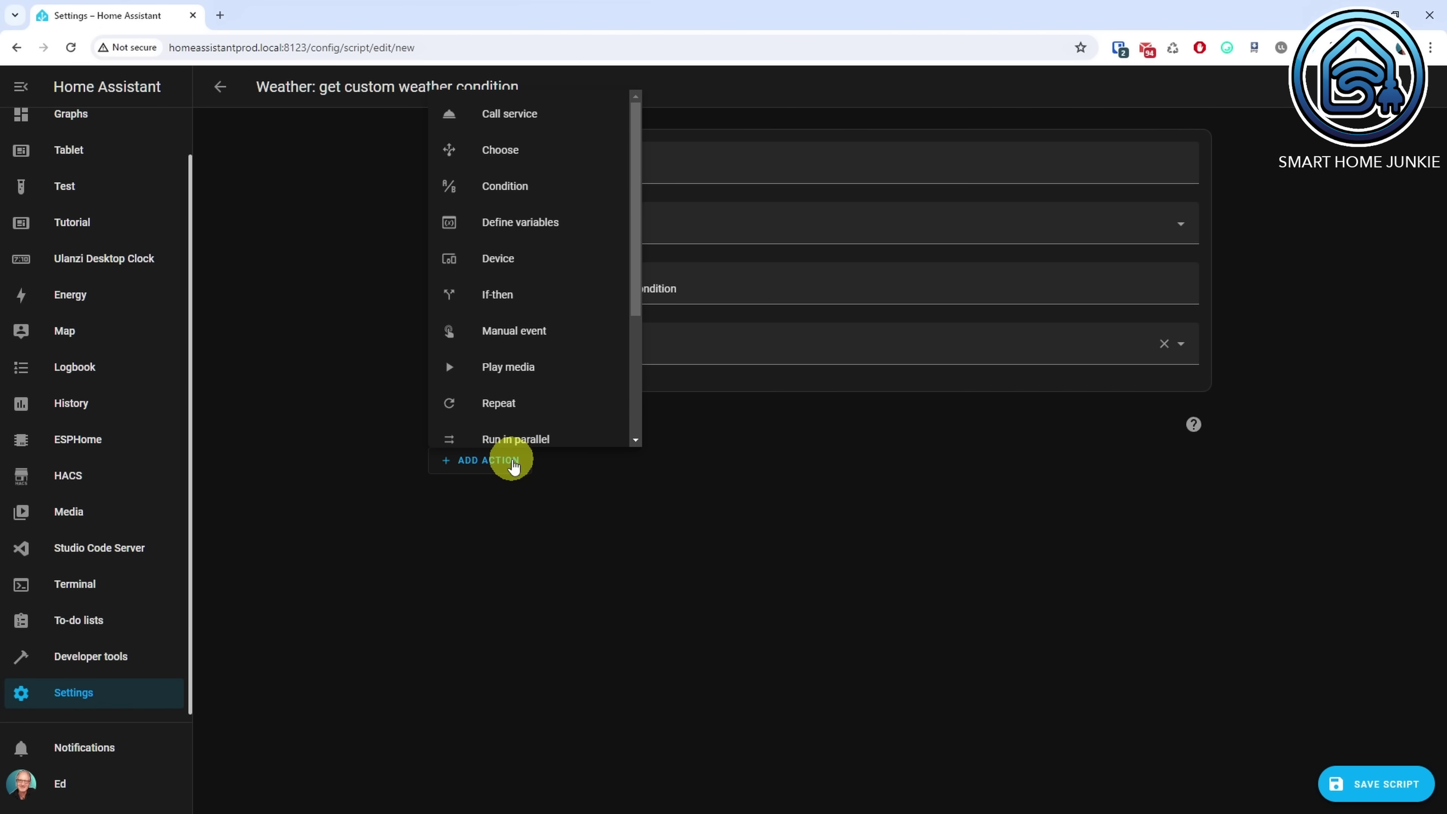
left_click_drag(634, 297, 658, 462)
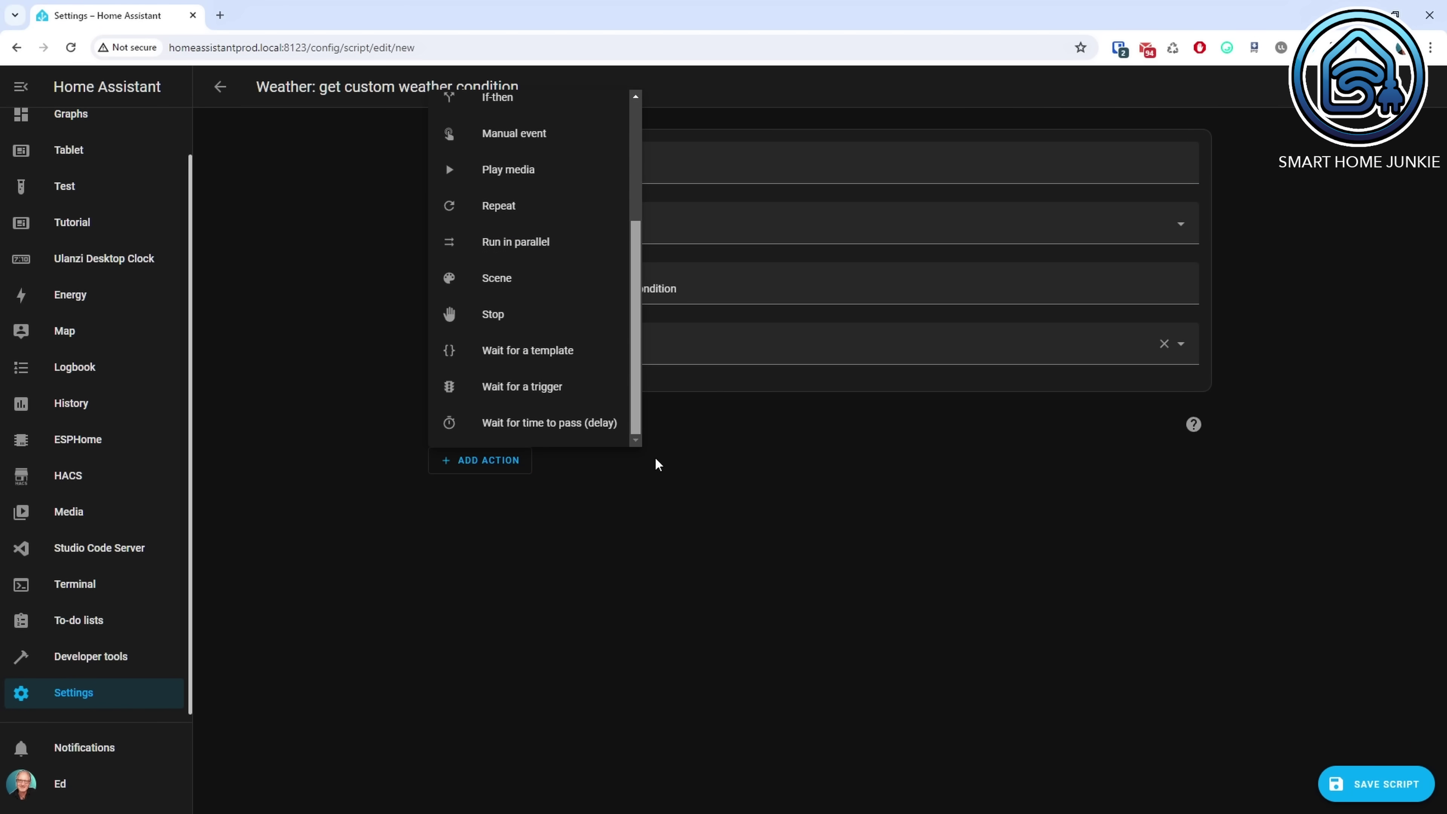
left_click(509, 318)
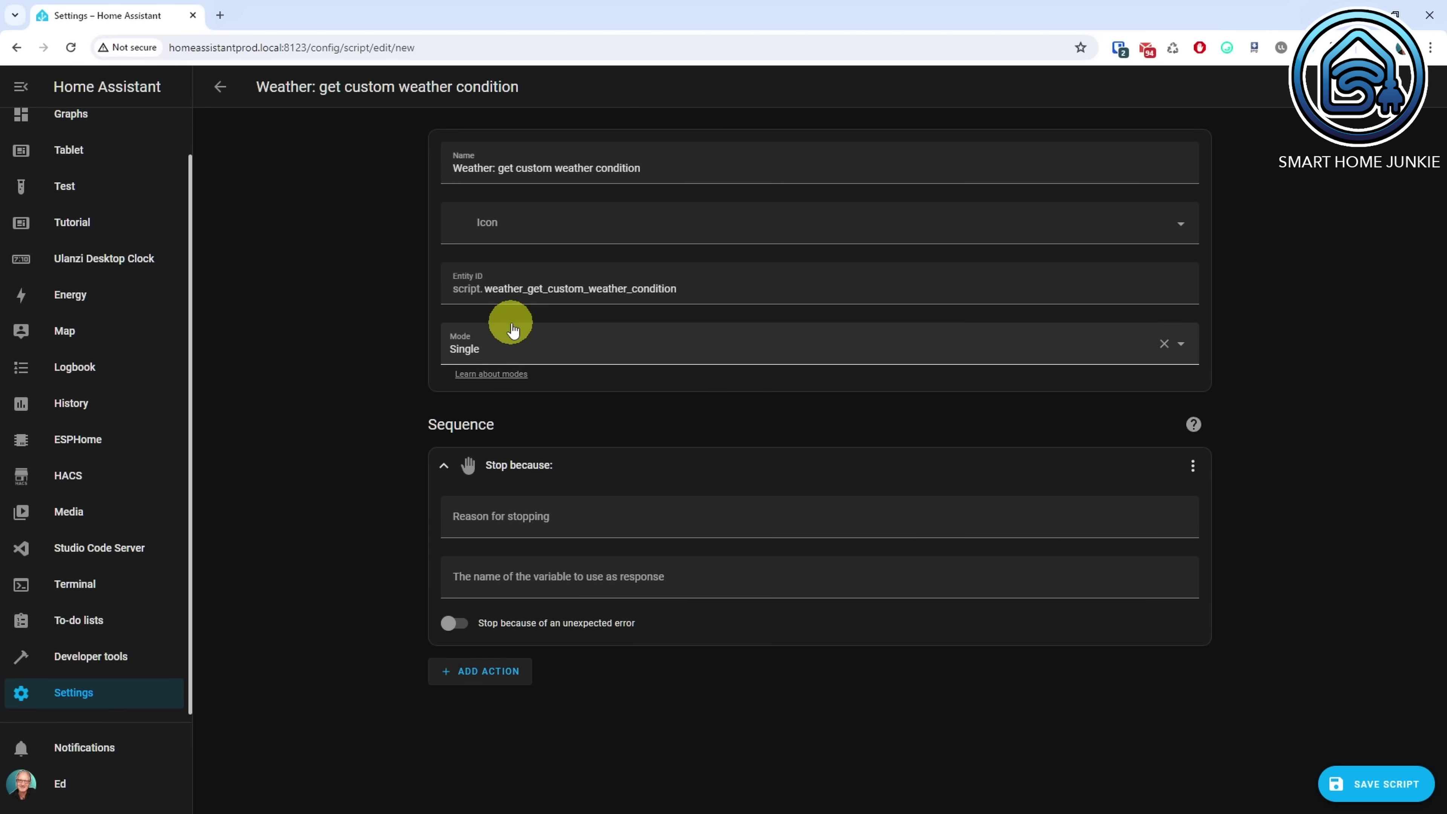
left_click(621, 523)
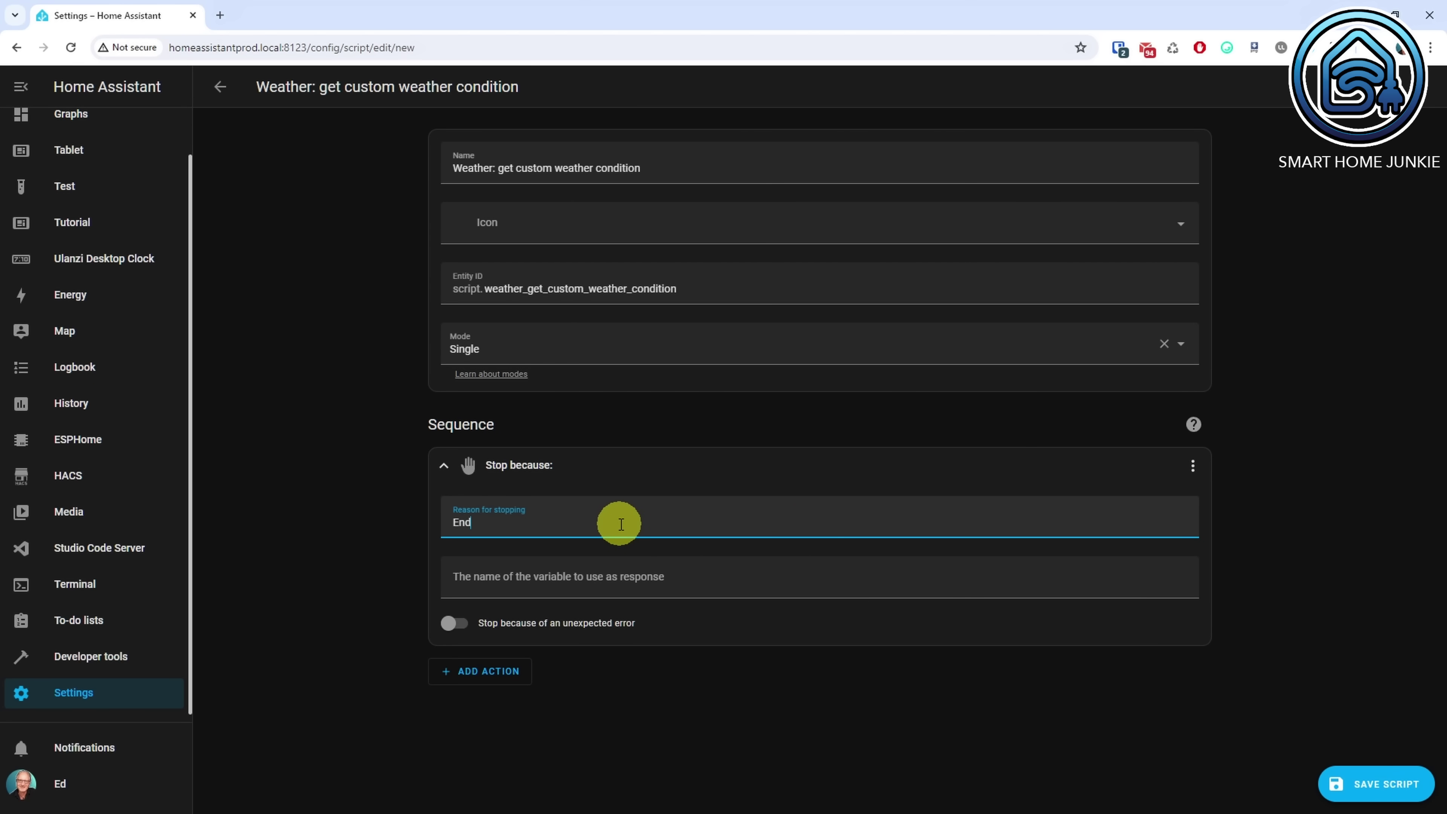
left_click(662, 567)
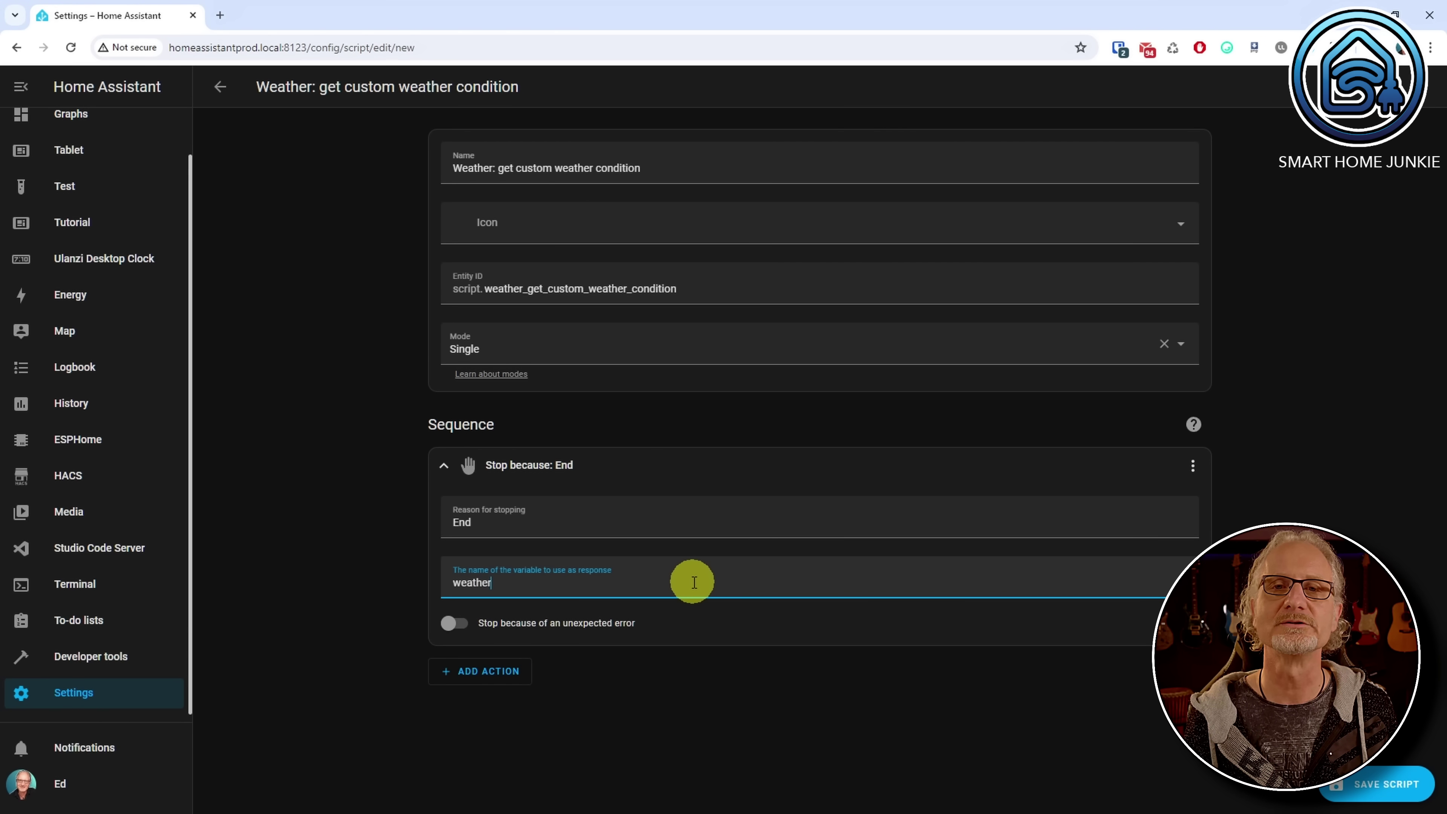
type("weather_condition")
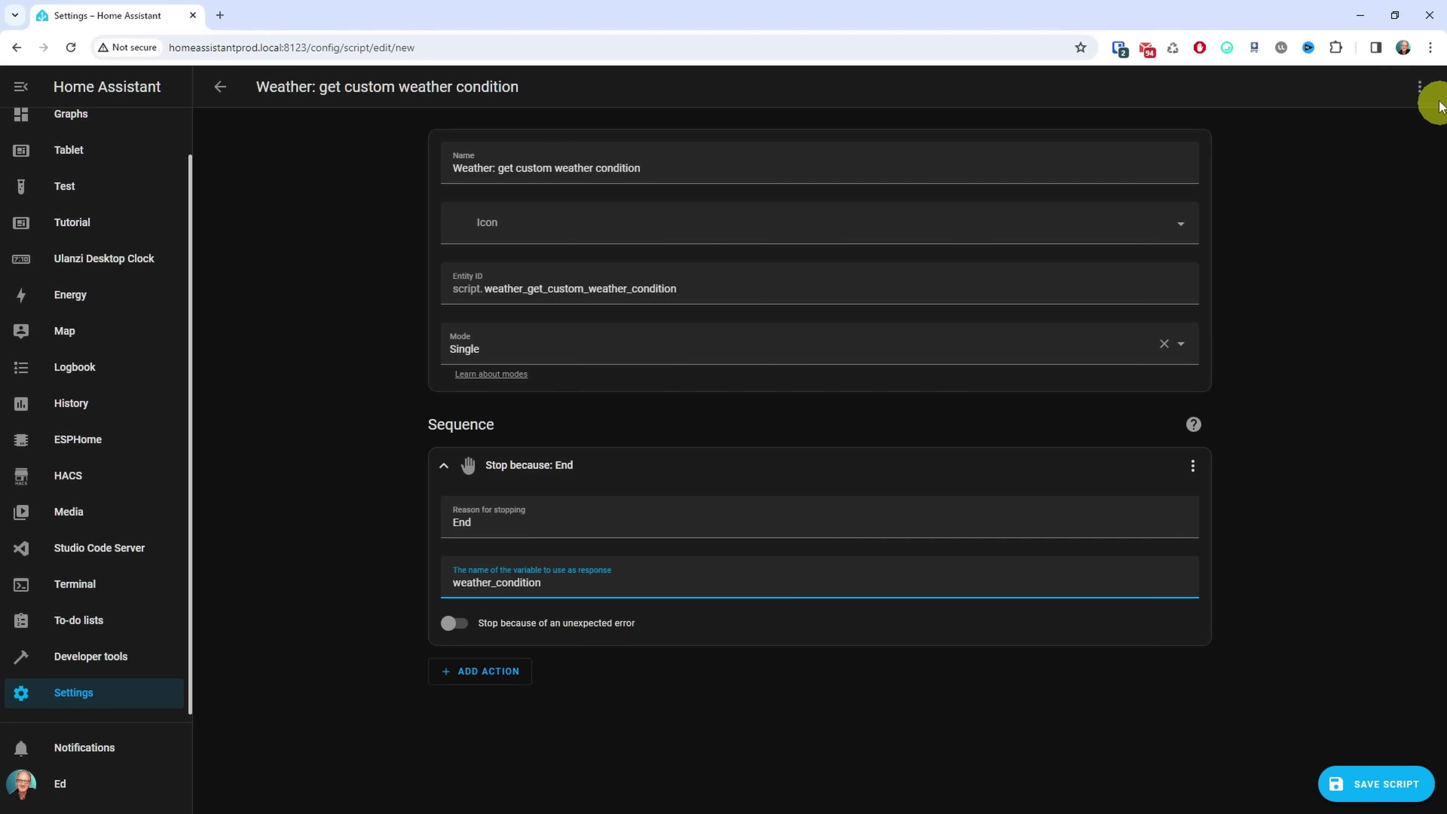
Switch the script to YAML editing and add a variables block above the sequence with a multi-line weather_condition variable.
left_click(1420, 87)
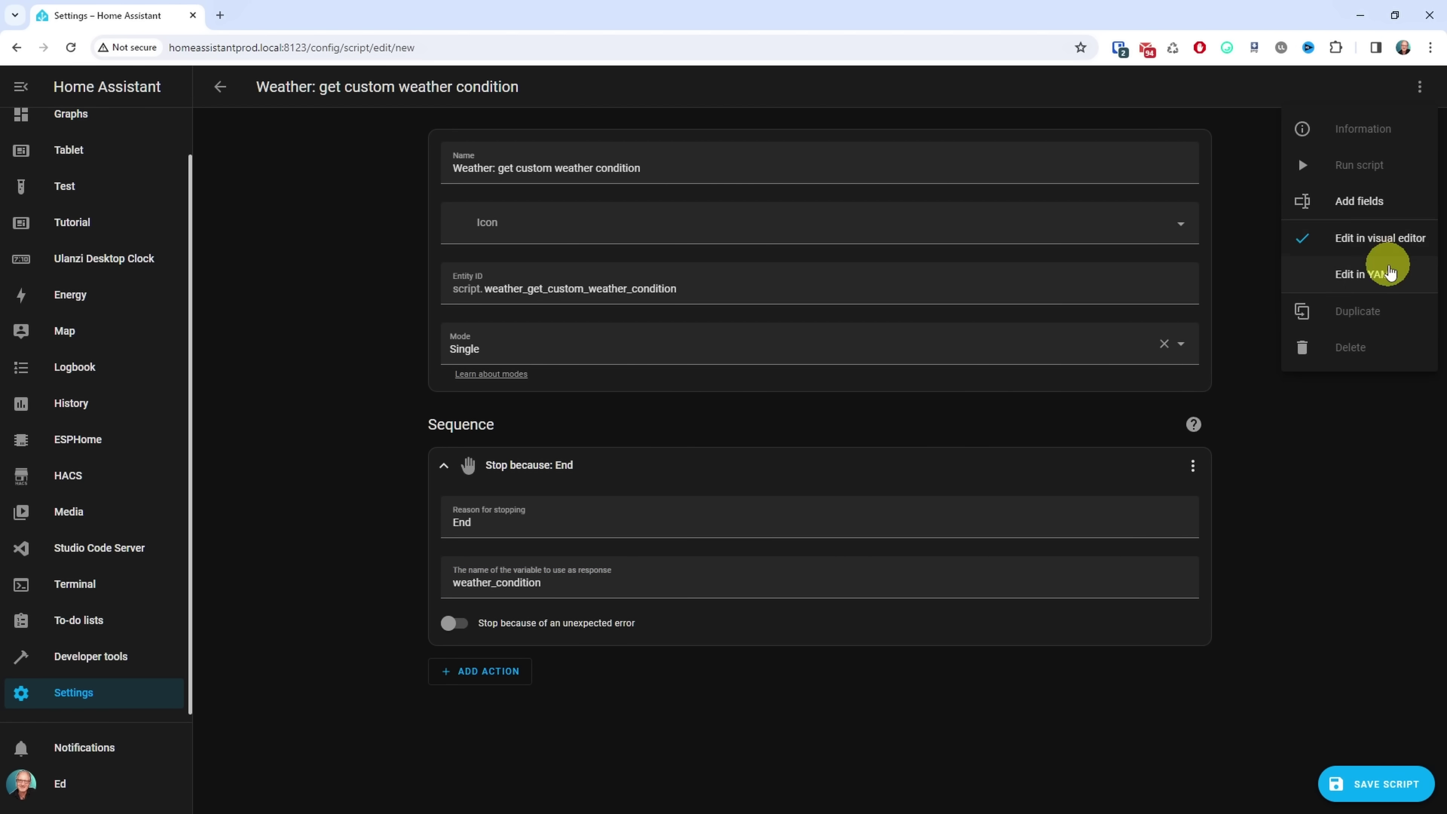
left_click(1302, 274)
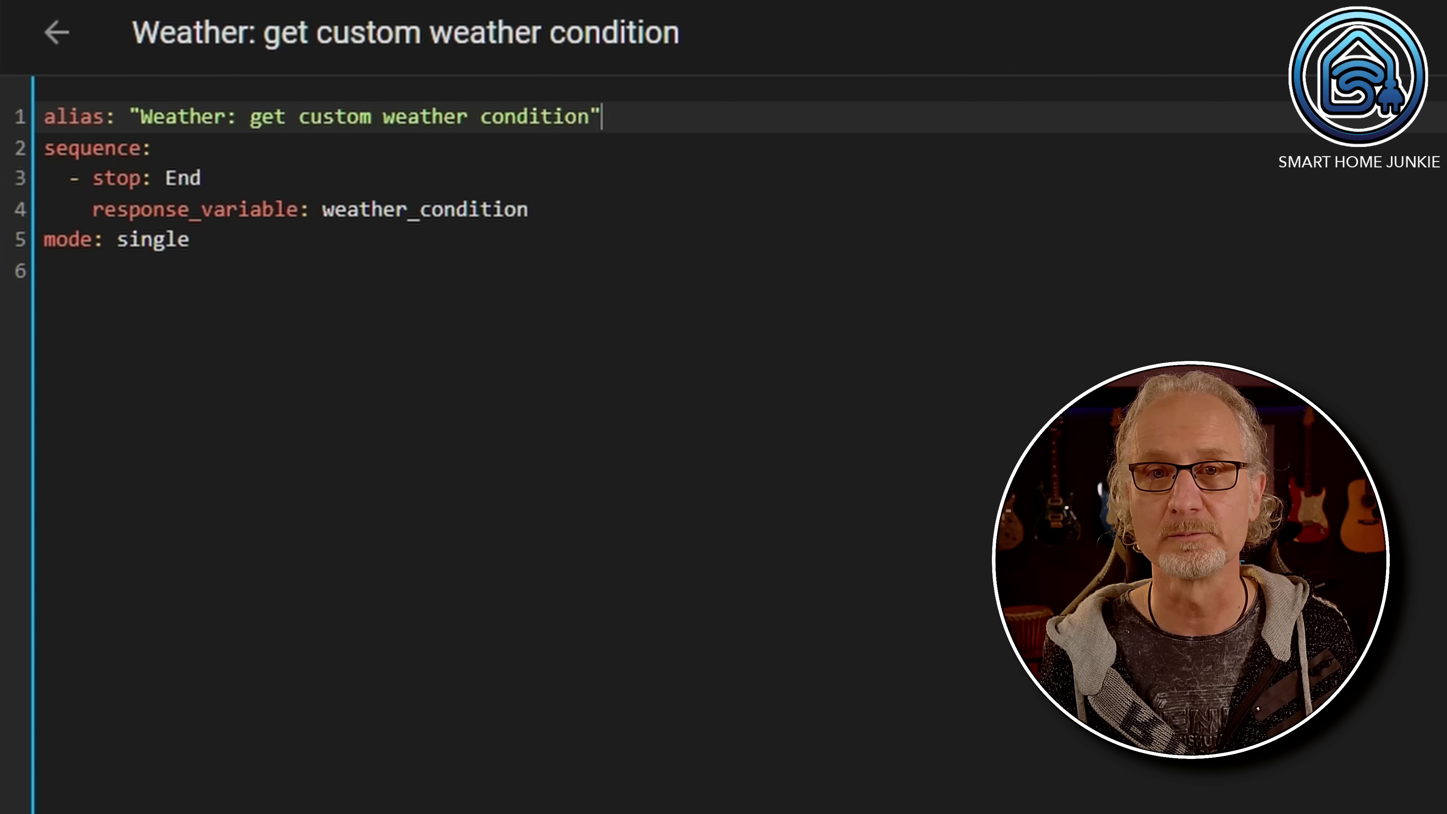
key("Return")
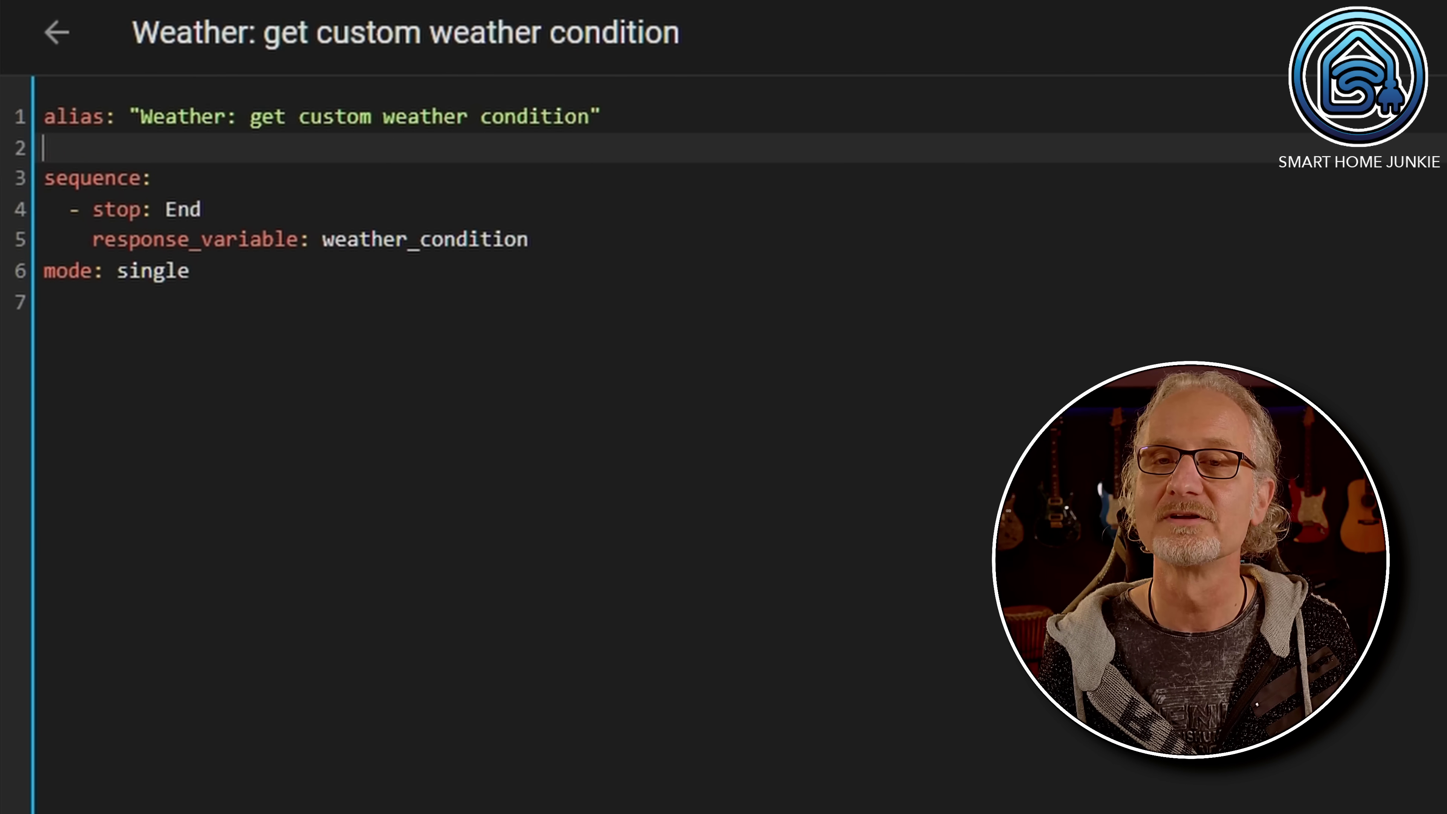
type("v")
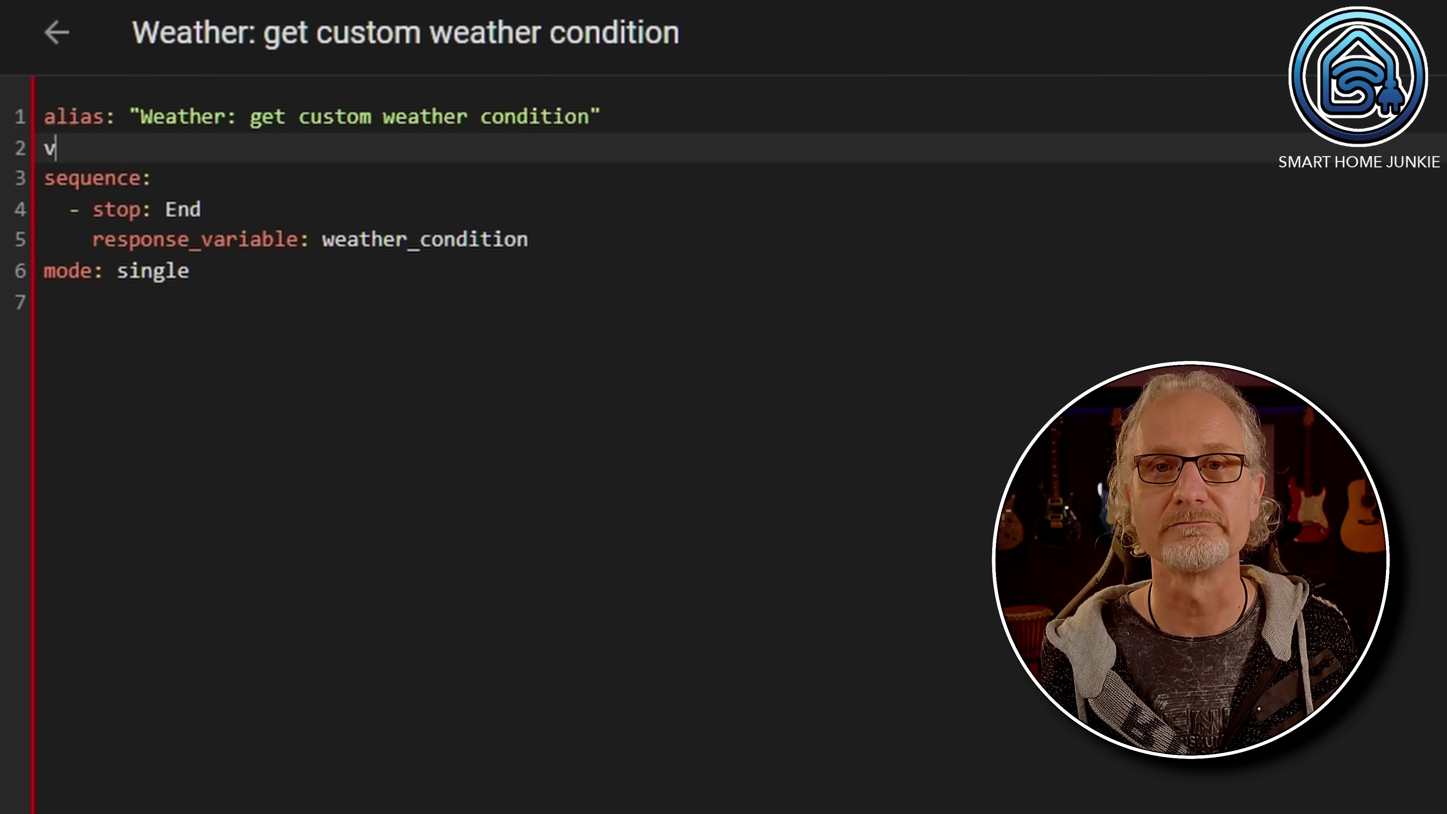
type("ariables:")
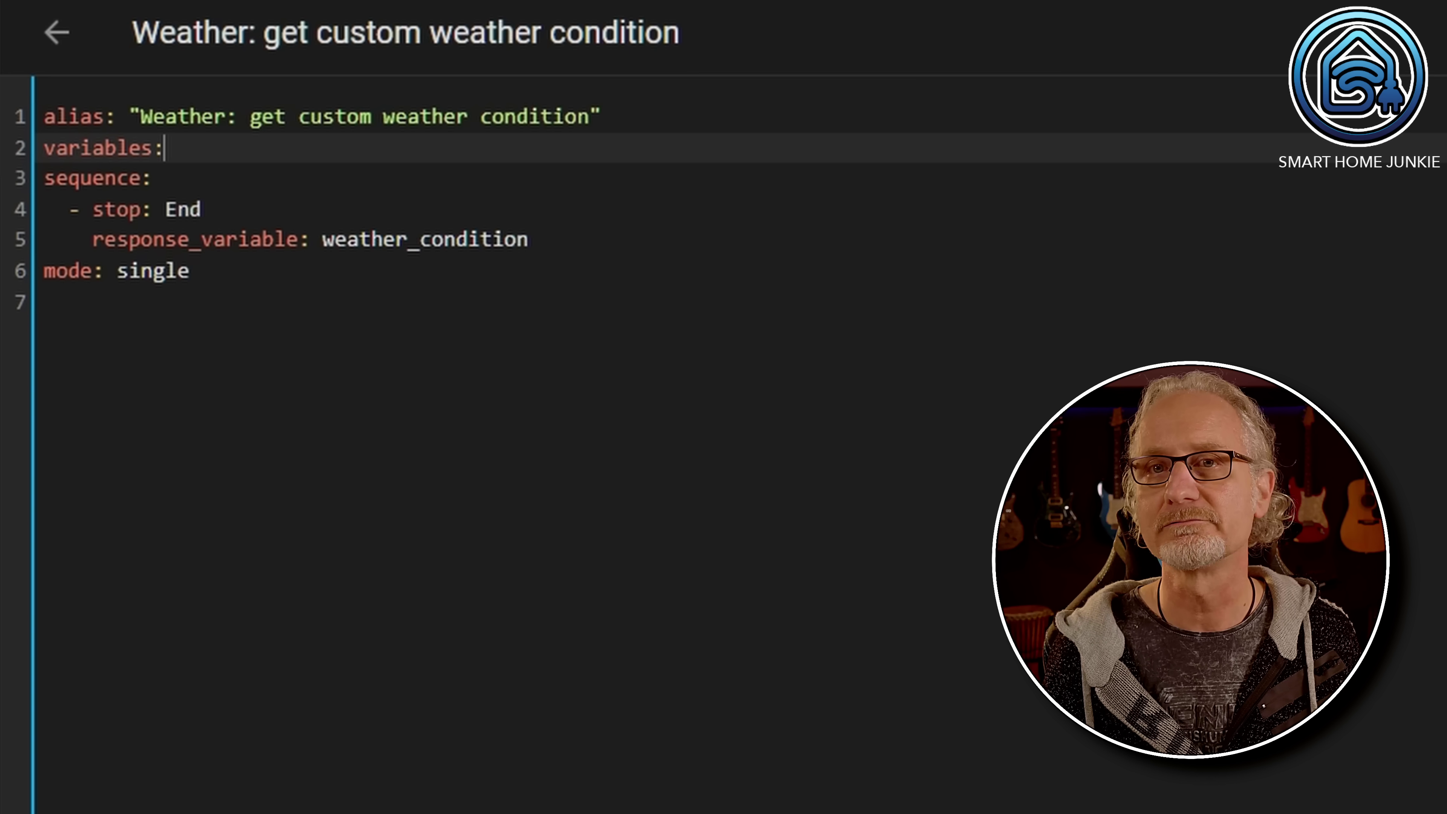
key("Return")
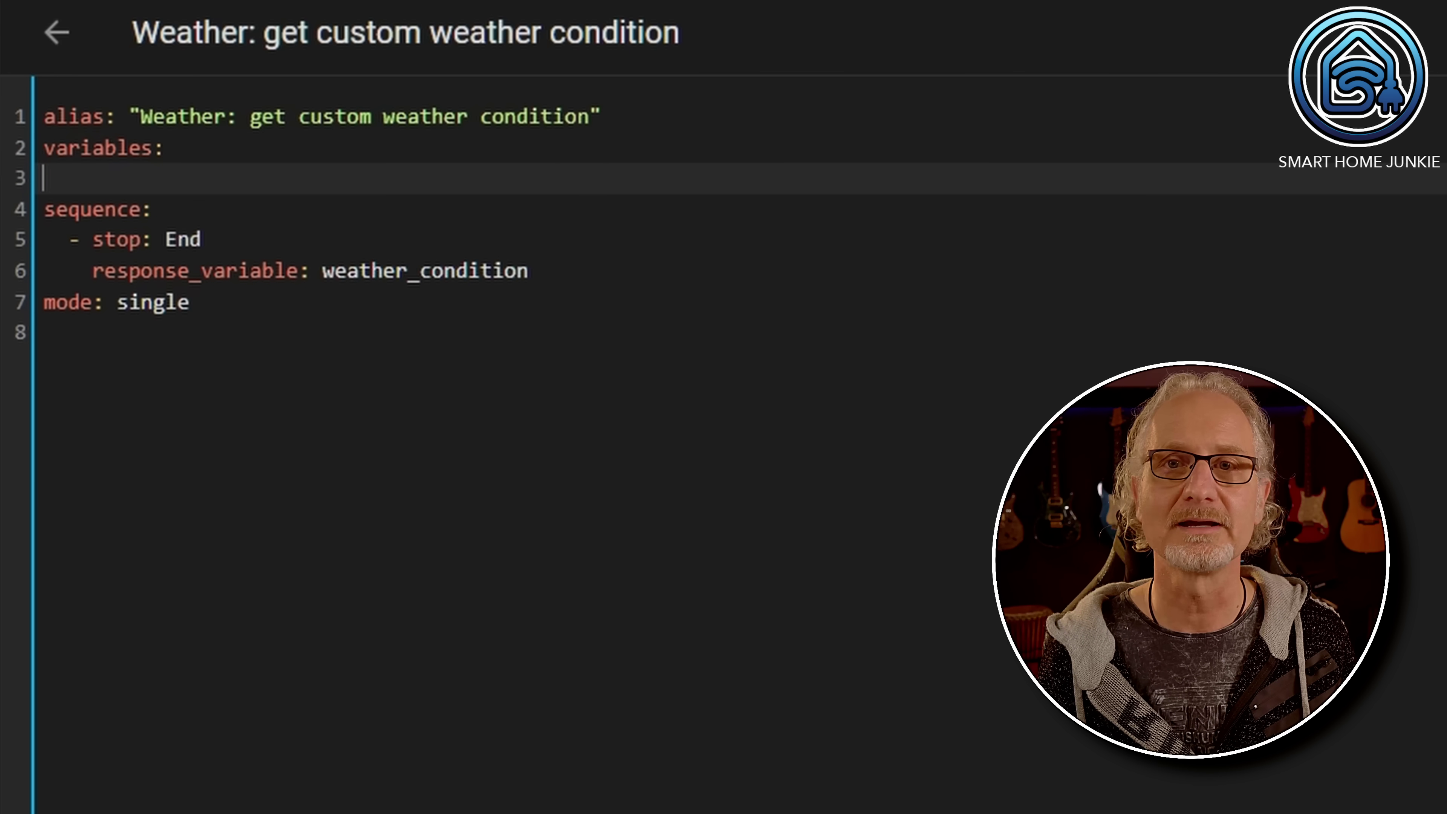
type("we")
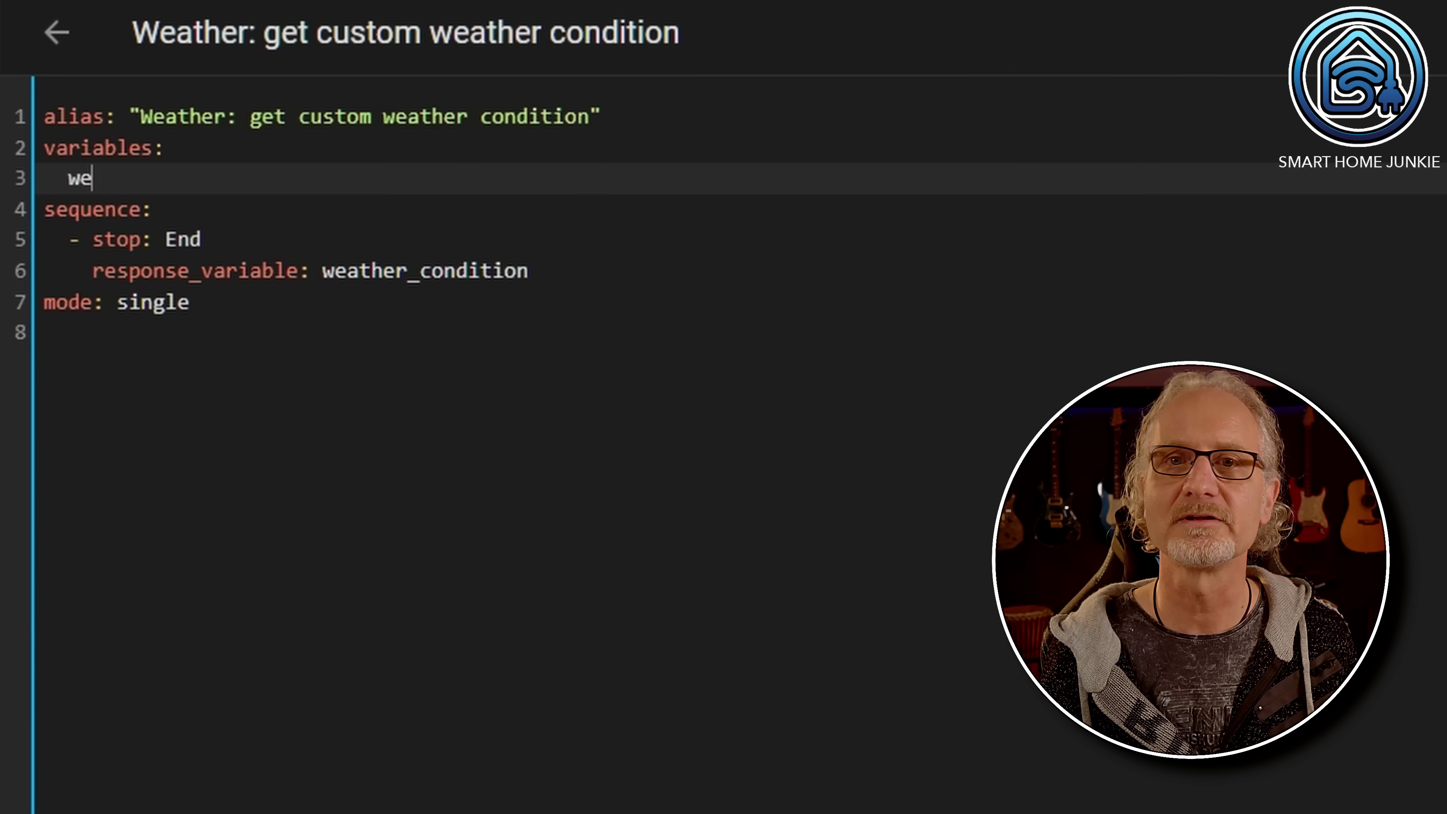
type("ather_condition")
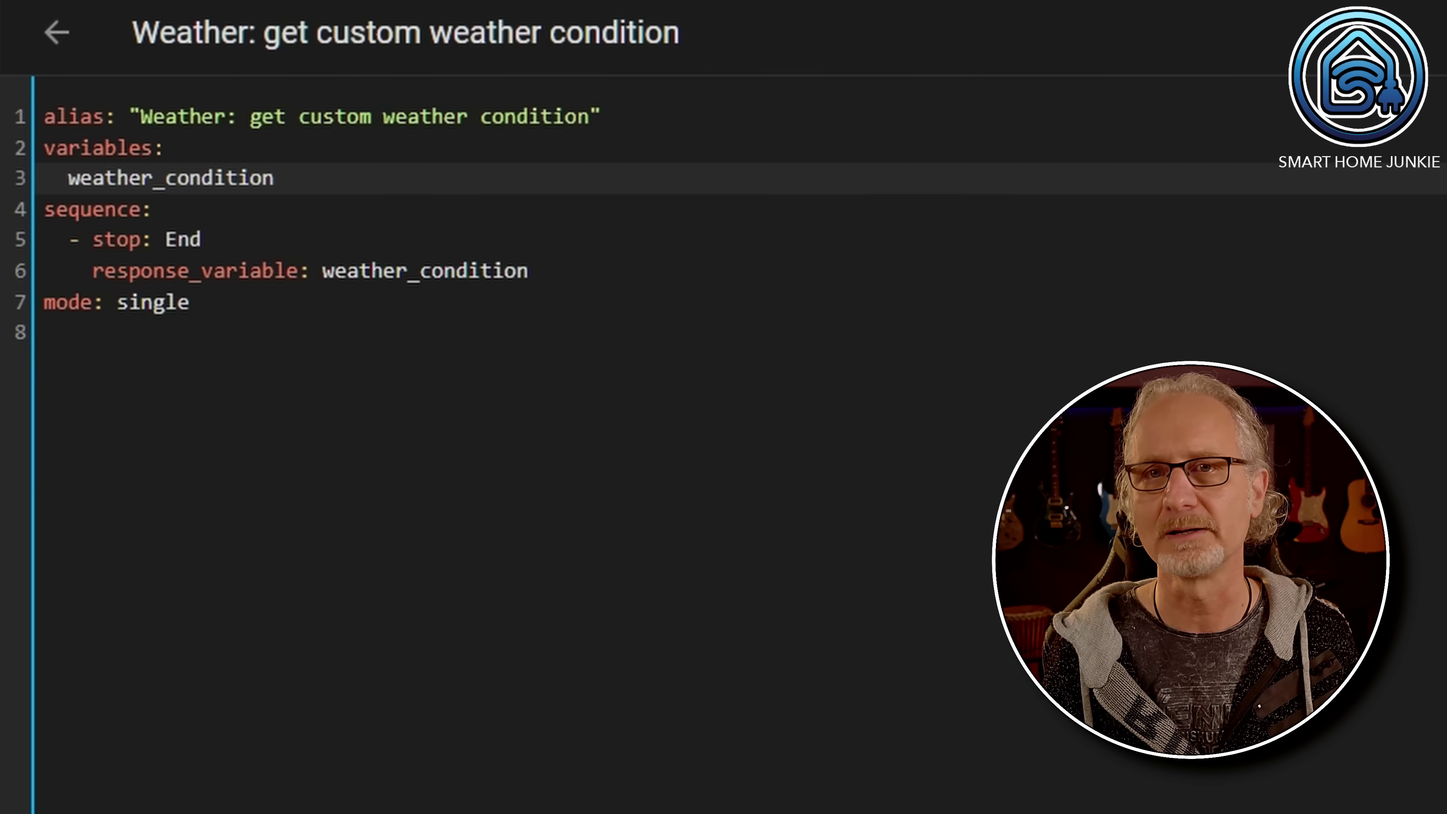
type(": |")
key("Return")
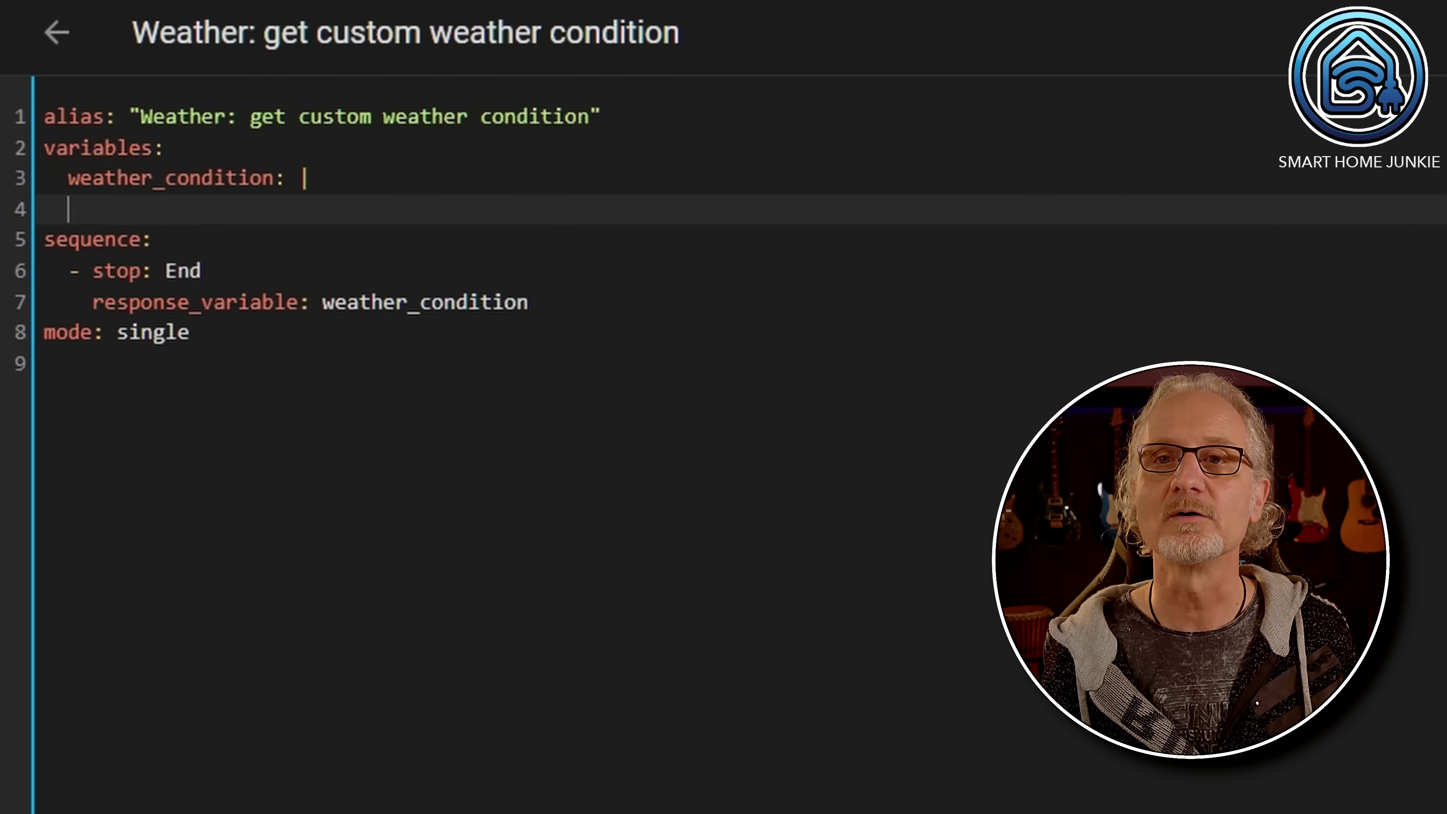
key("Tab")
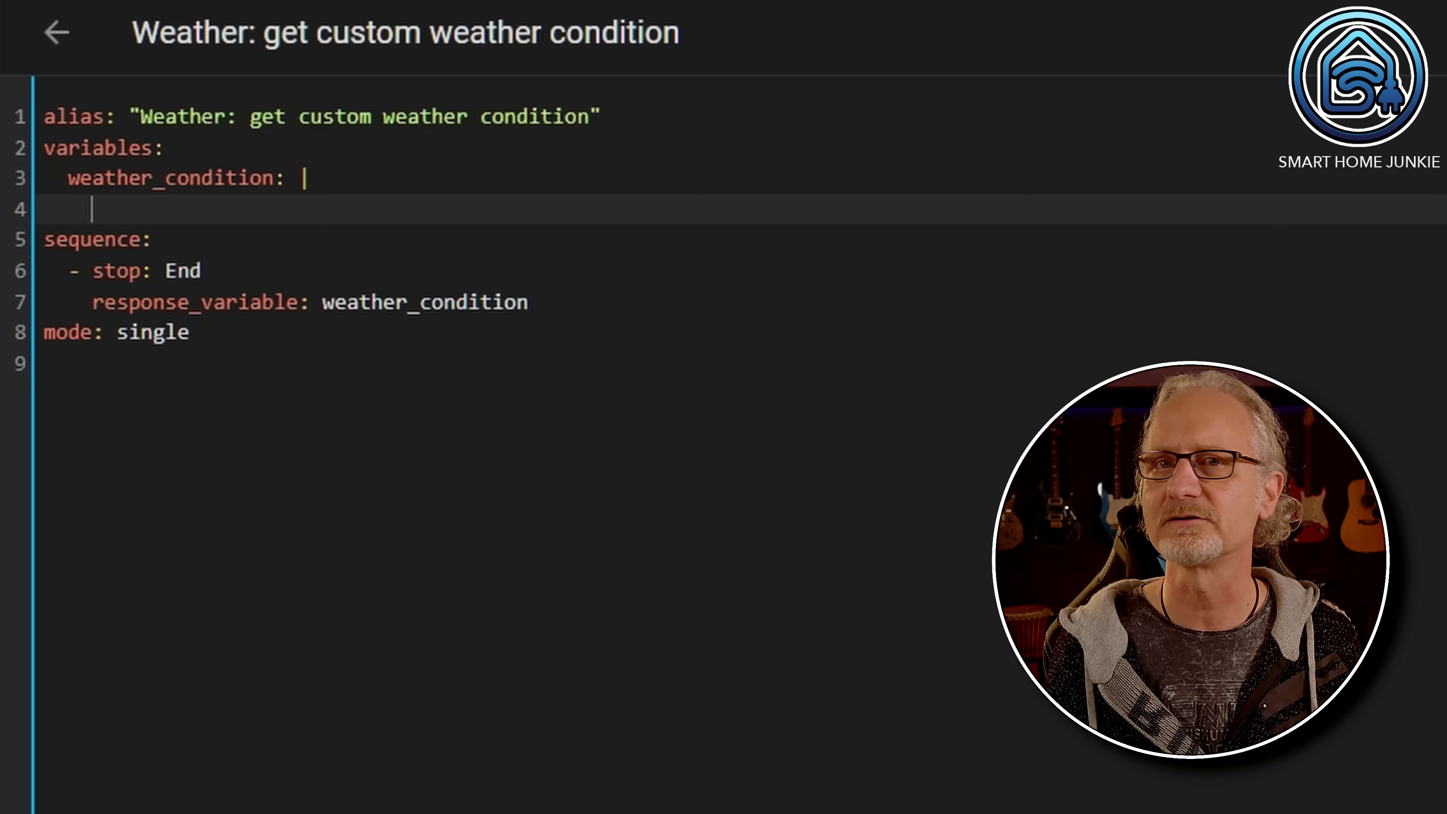
Begin the weather_condition template by setting temperature to state_attr("weather.openweathermap","temperature").
type("{%")
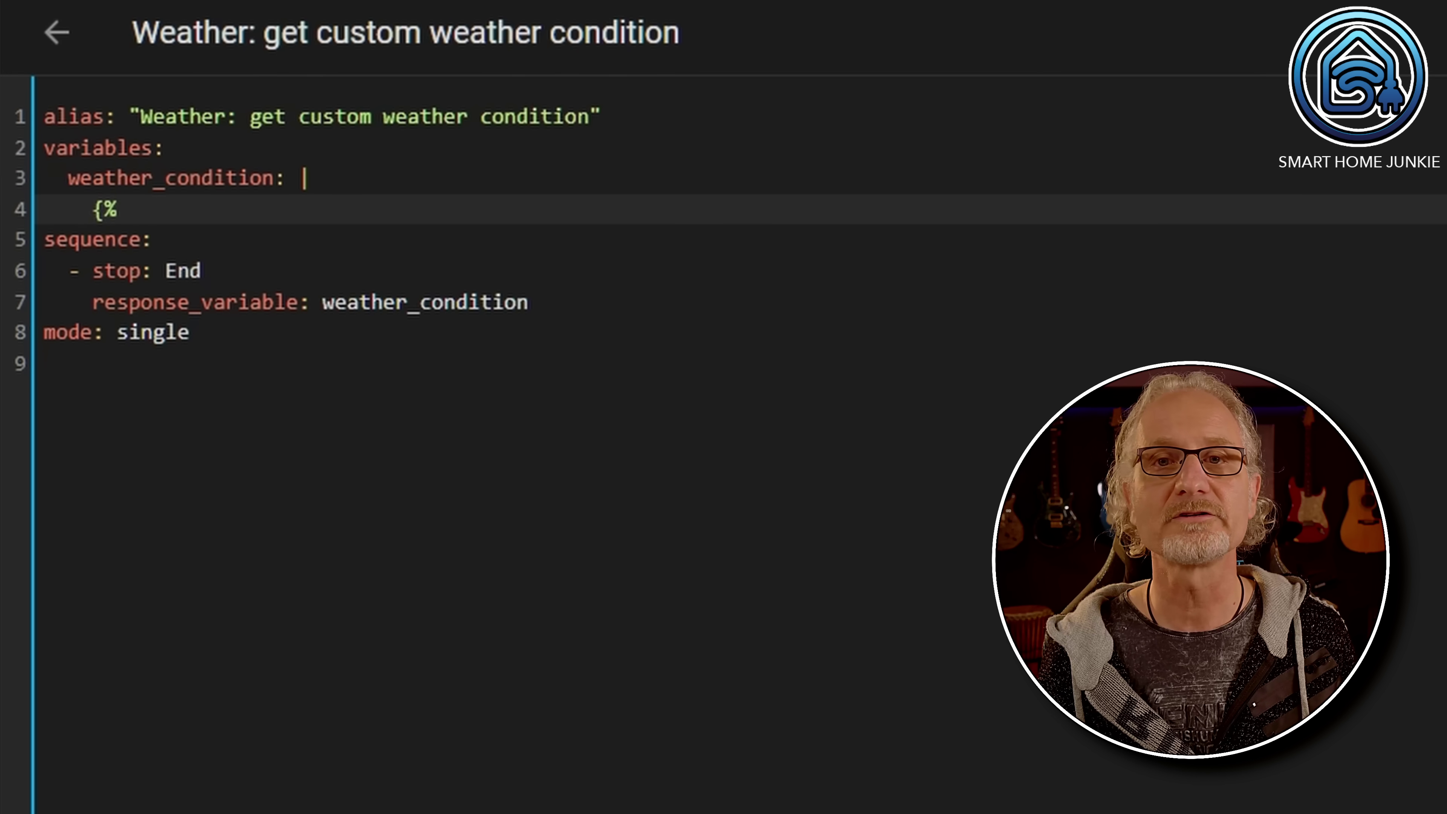
type(" se")
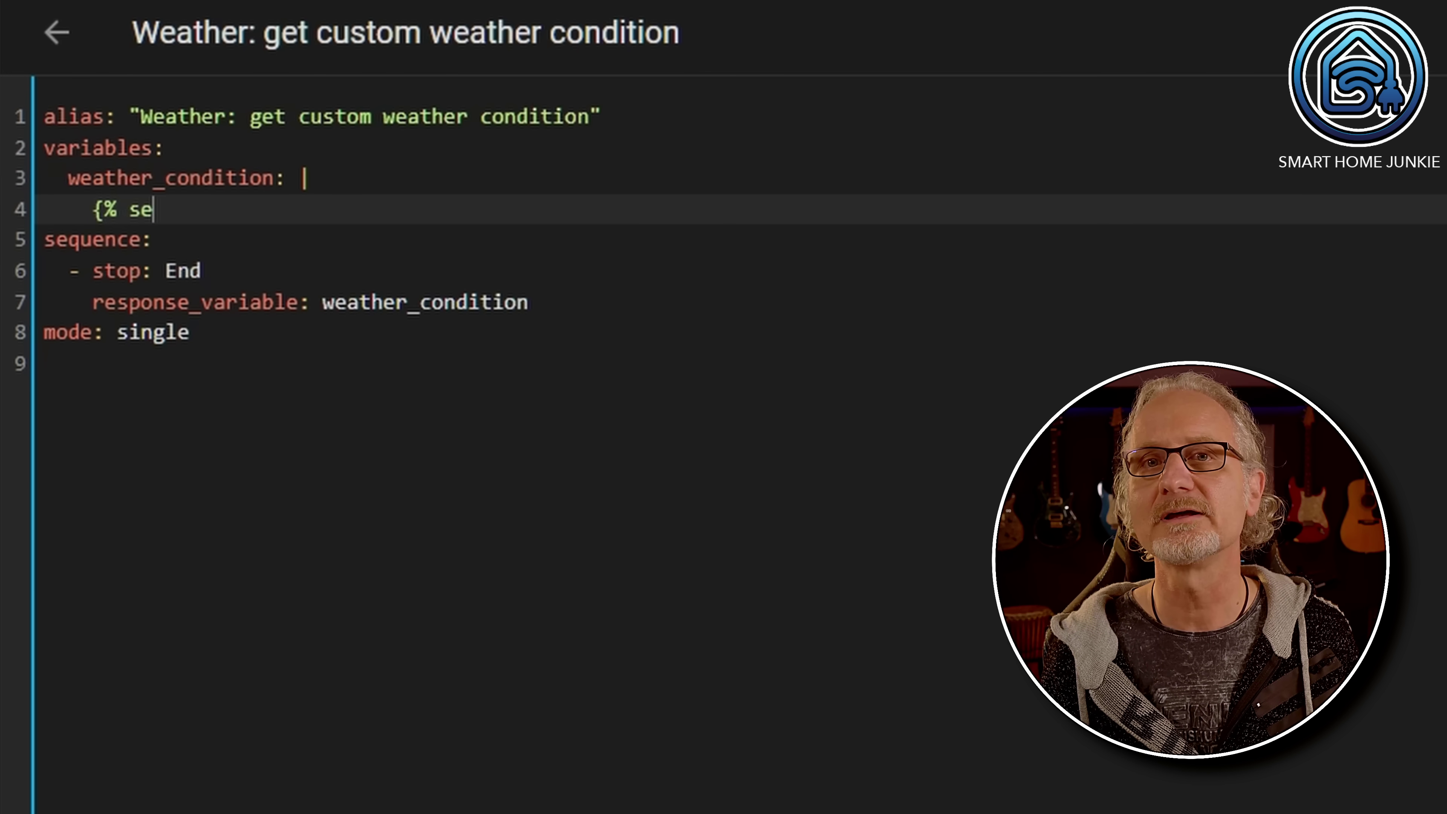
type("t temper")
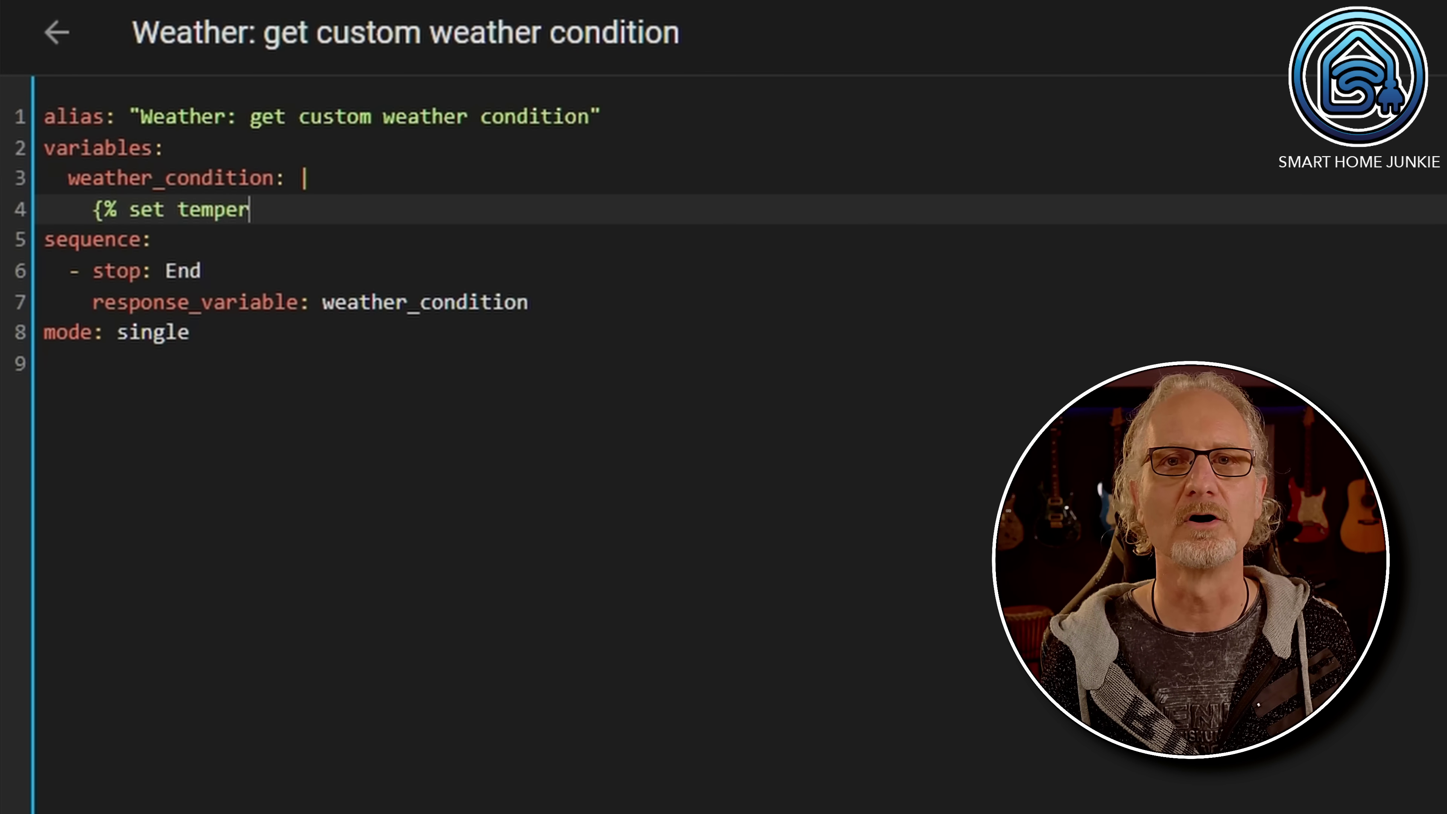
type("ature = state_attr(\"weather.")
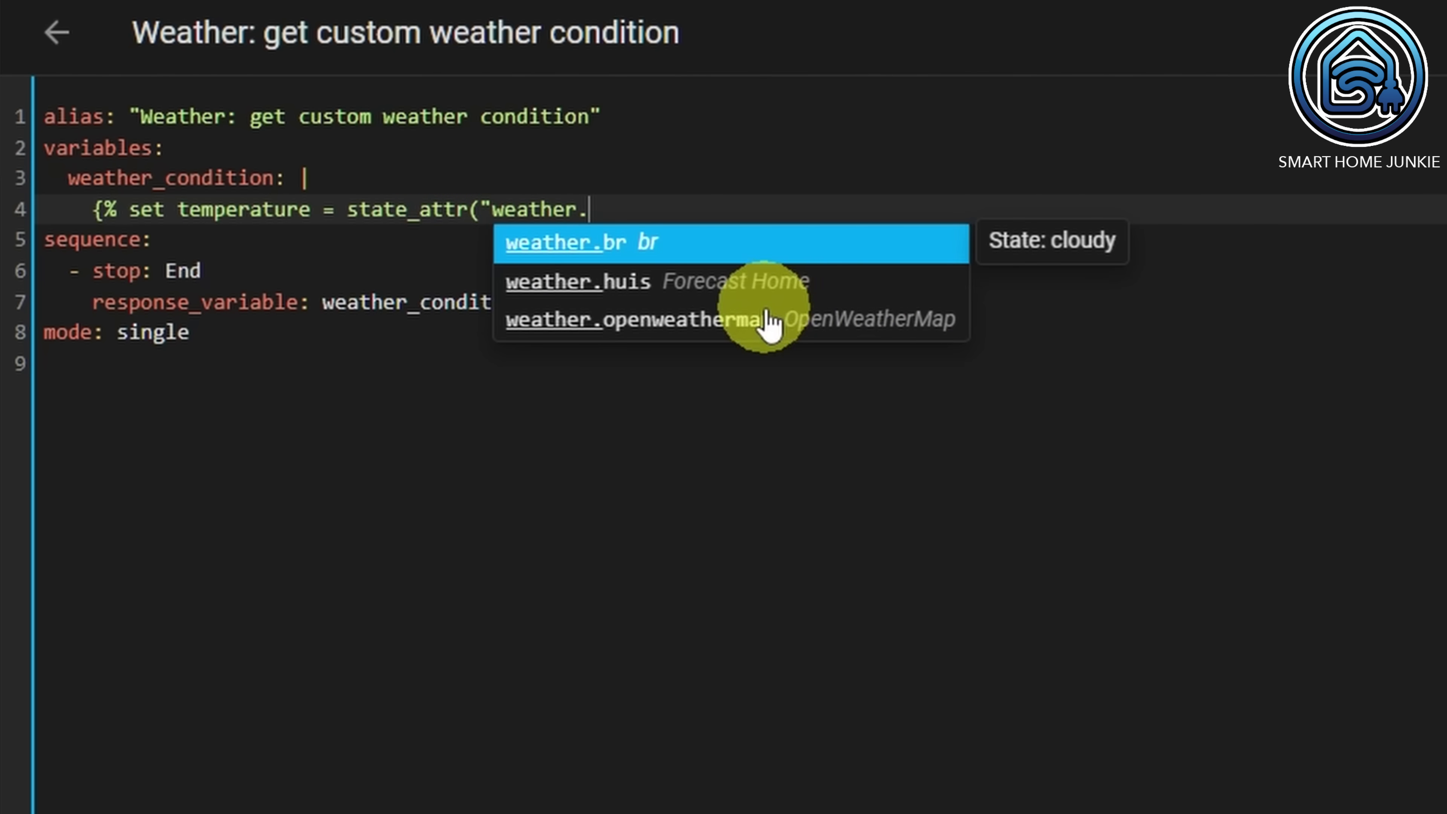
left_click(769, 323)
type(",\"t")
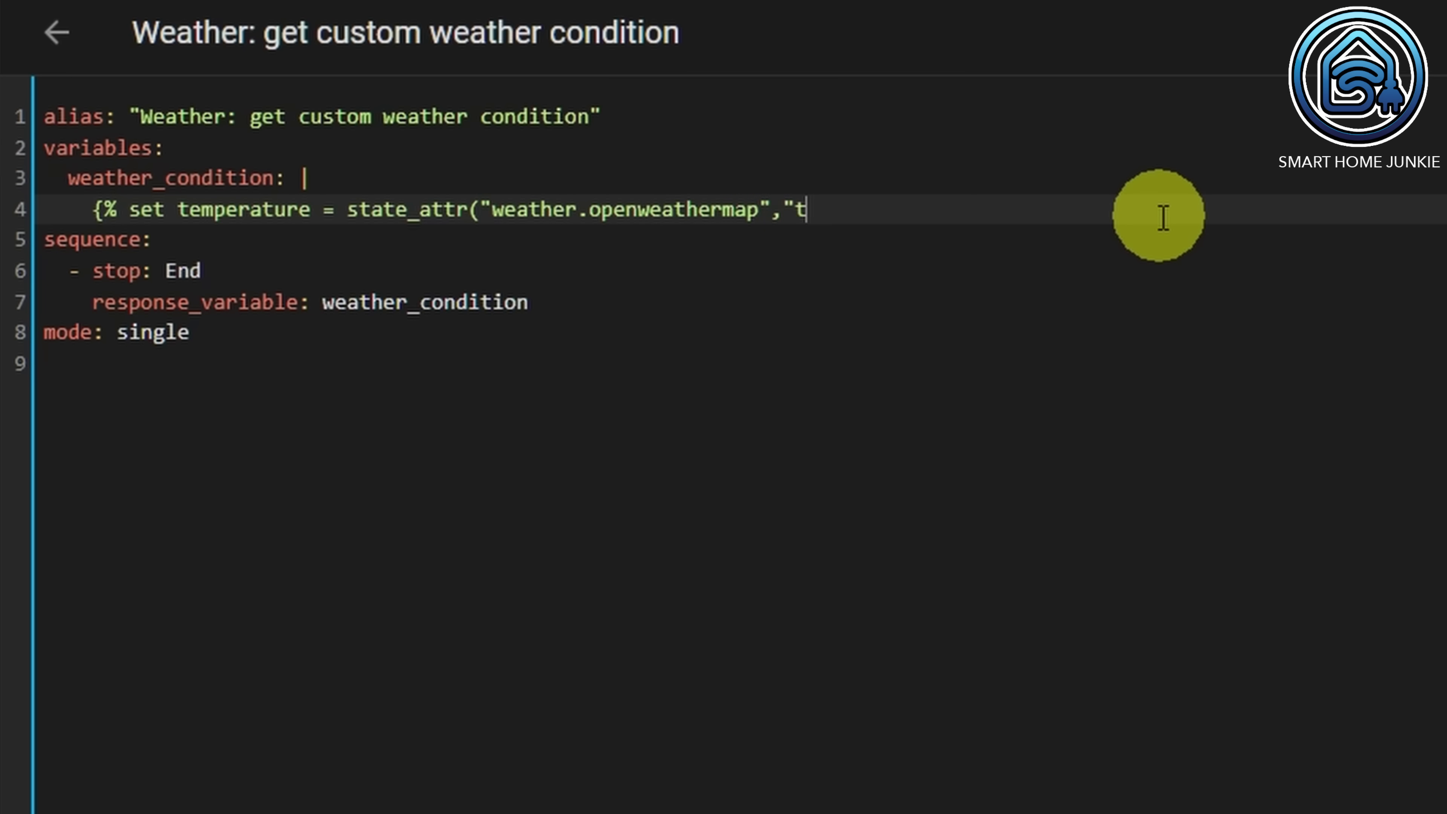
type("emperature")
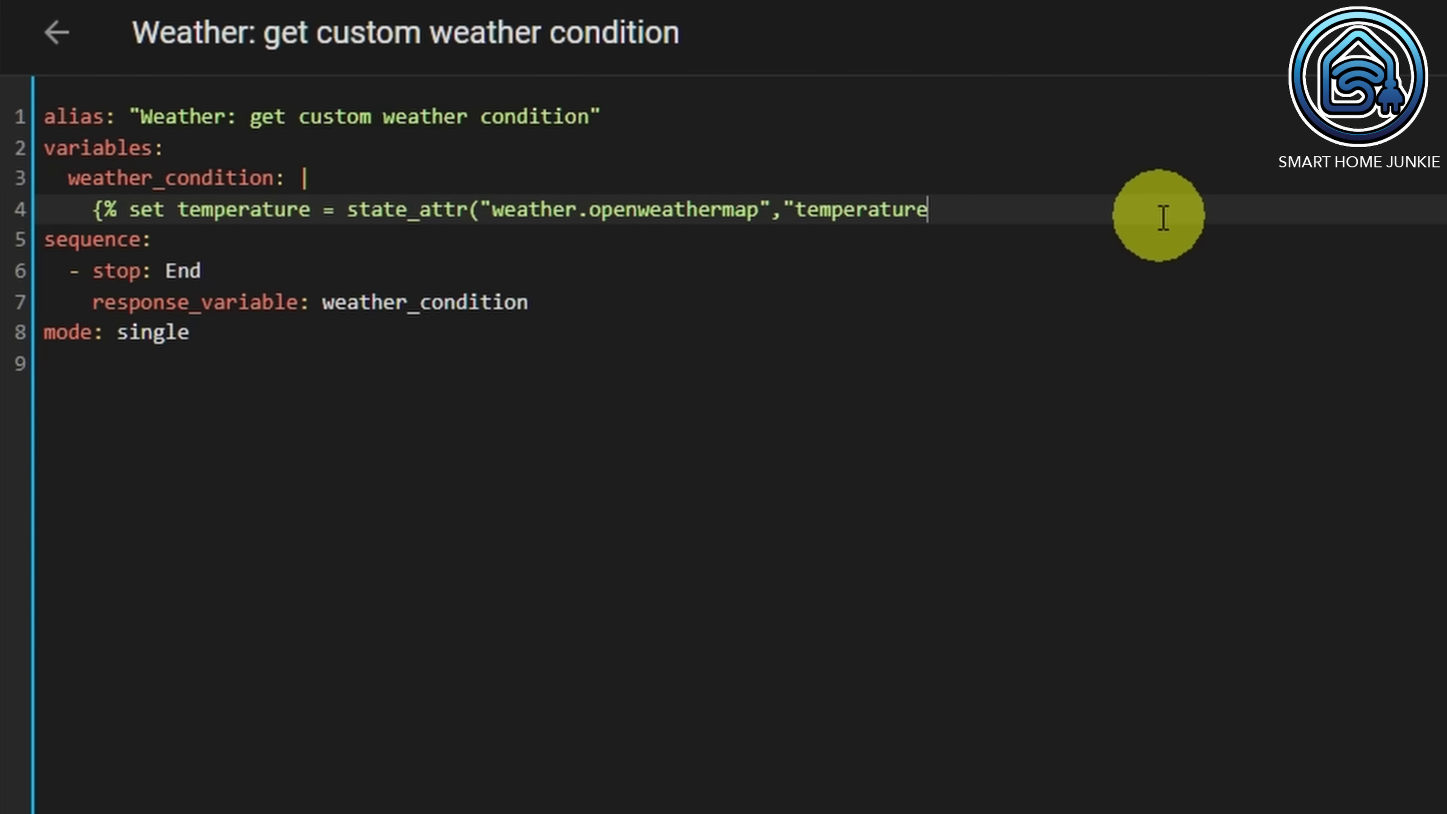
type("\") %")
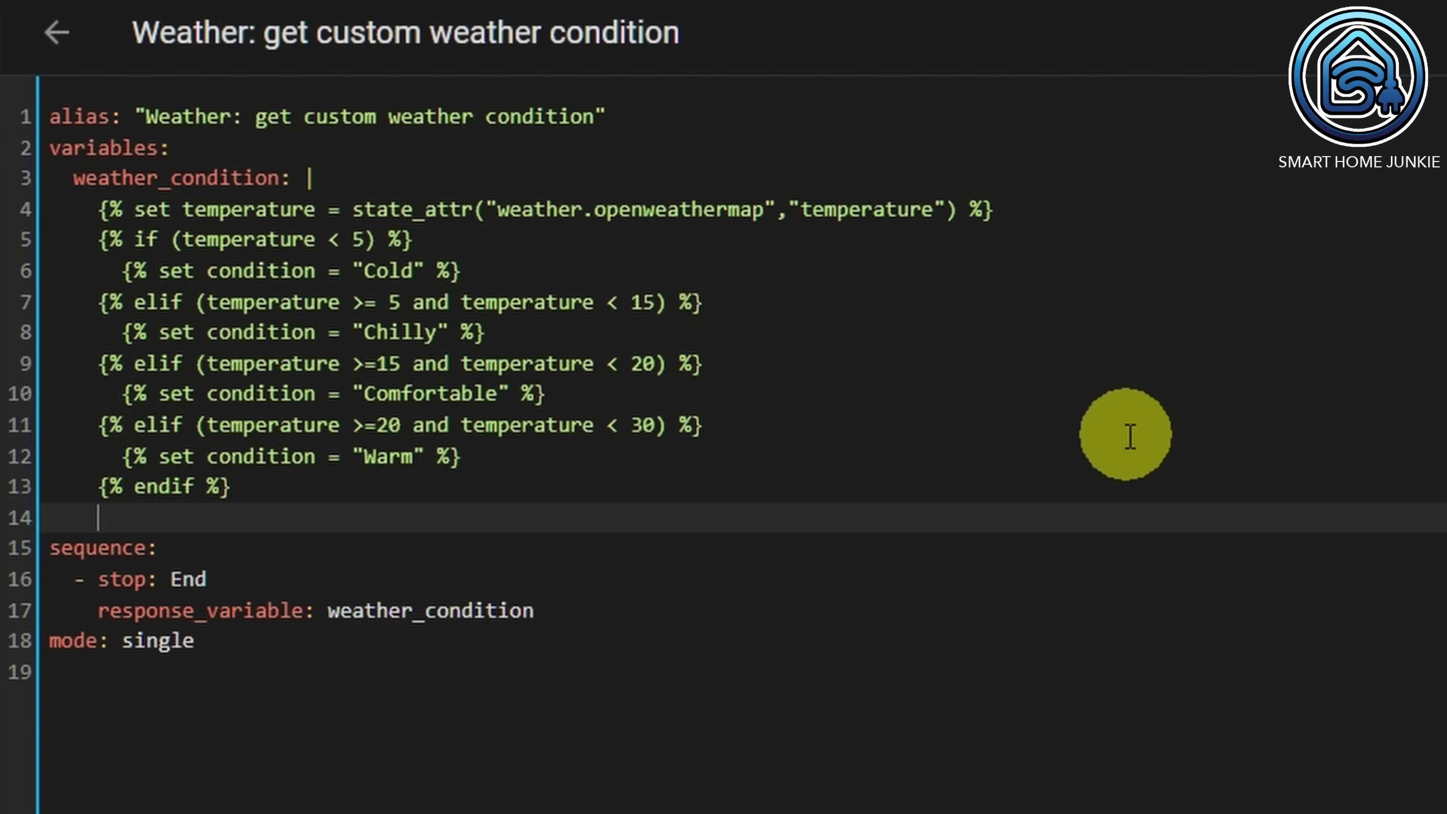
Output the result as {{ {'value': condition} }} below the template's endif line.
type("{{ {'value': condition} ")
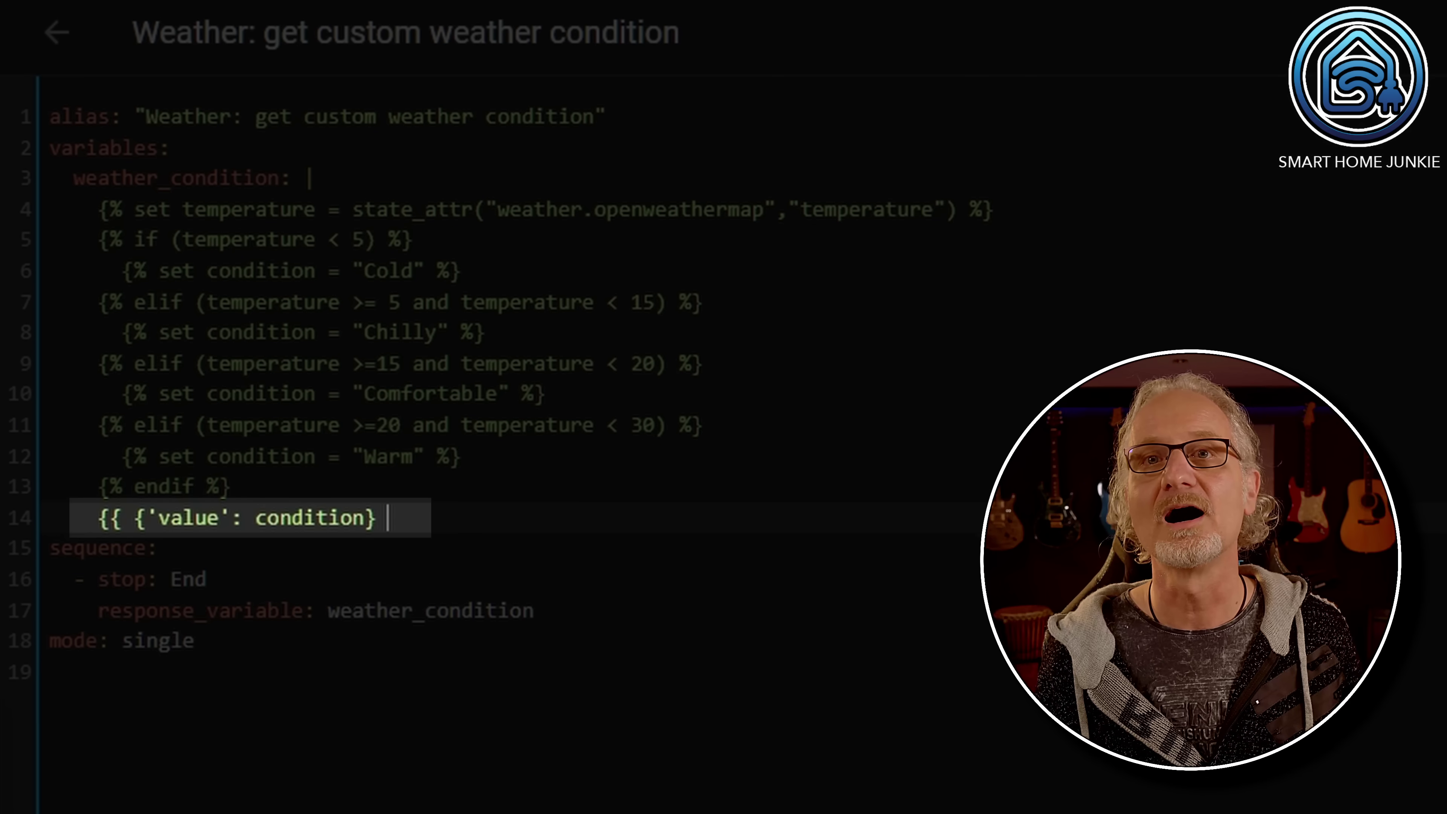
type("}}")
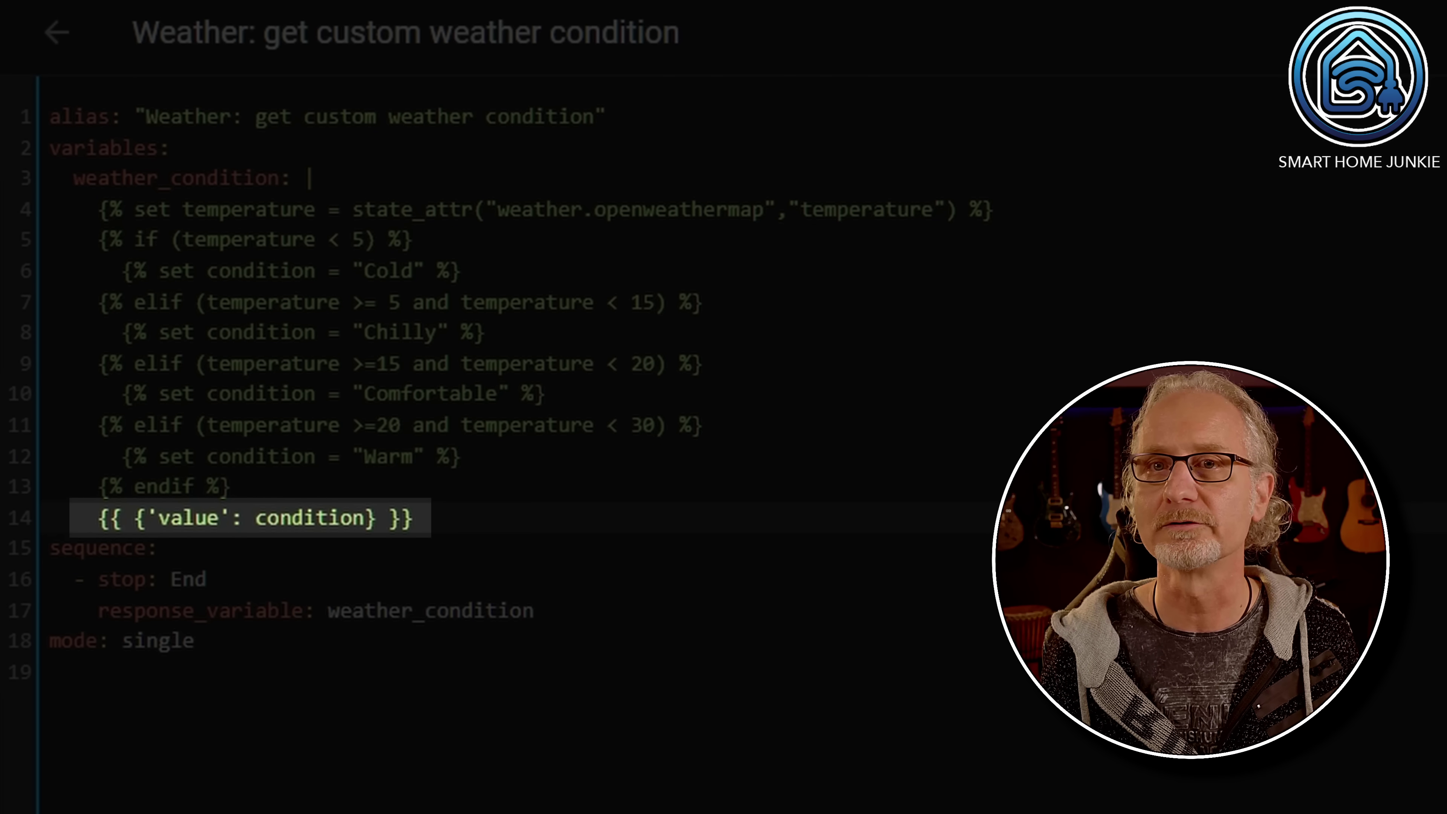
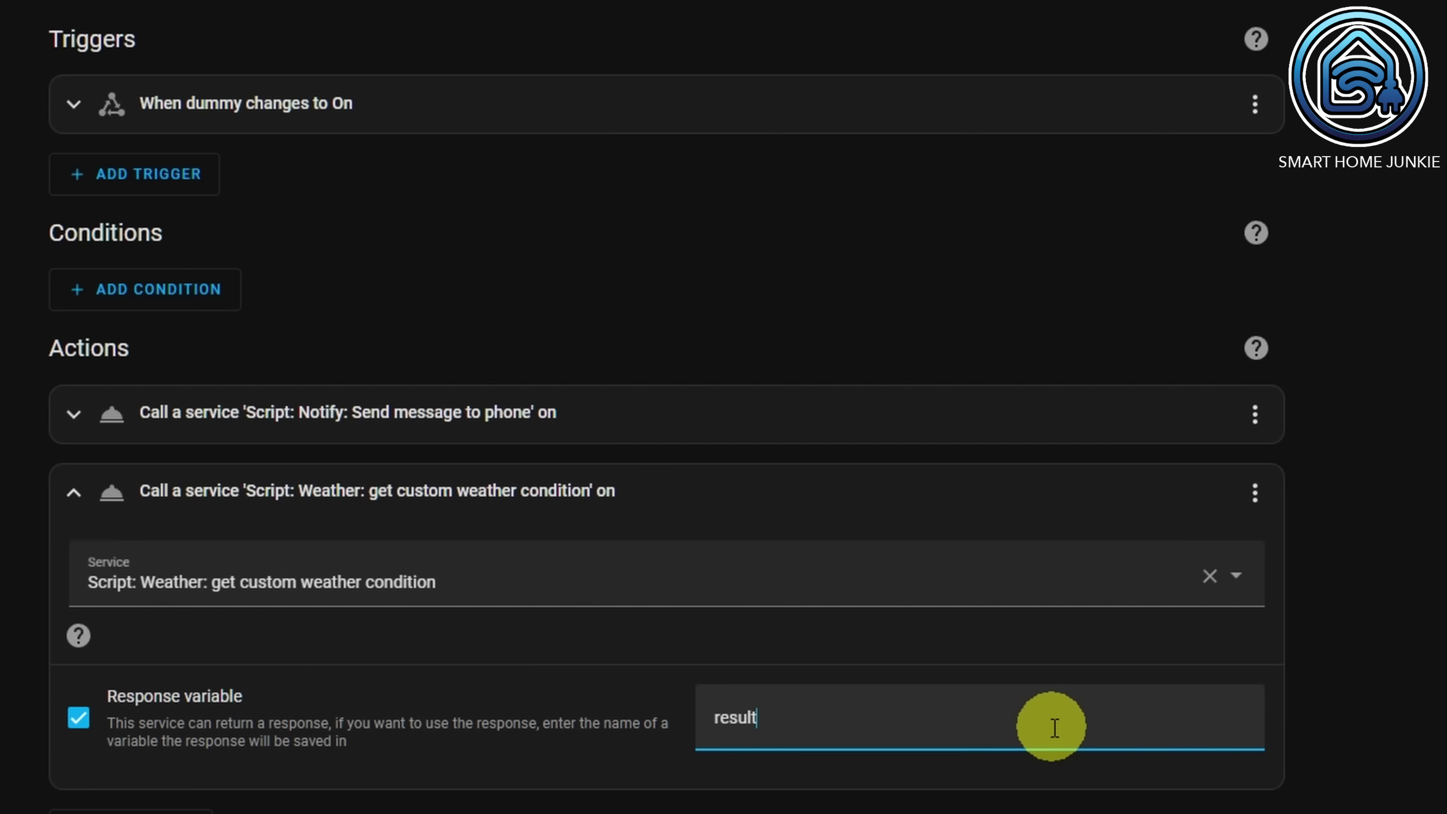
Reorder the automation's actions so the custom weather condition script call comes before the phone notification call.
left_click(1256, 494)
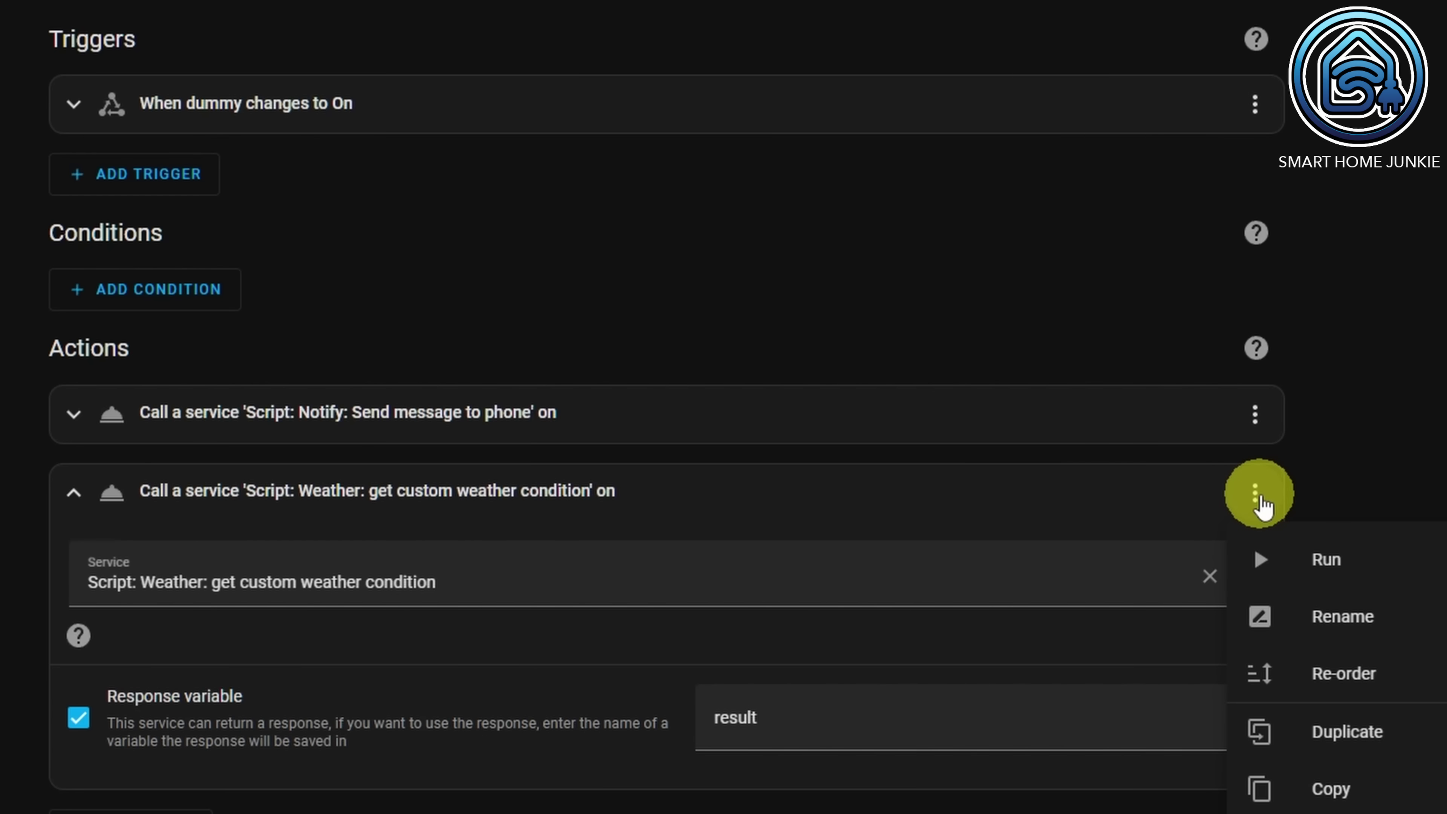
left_click(1331, 675)
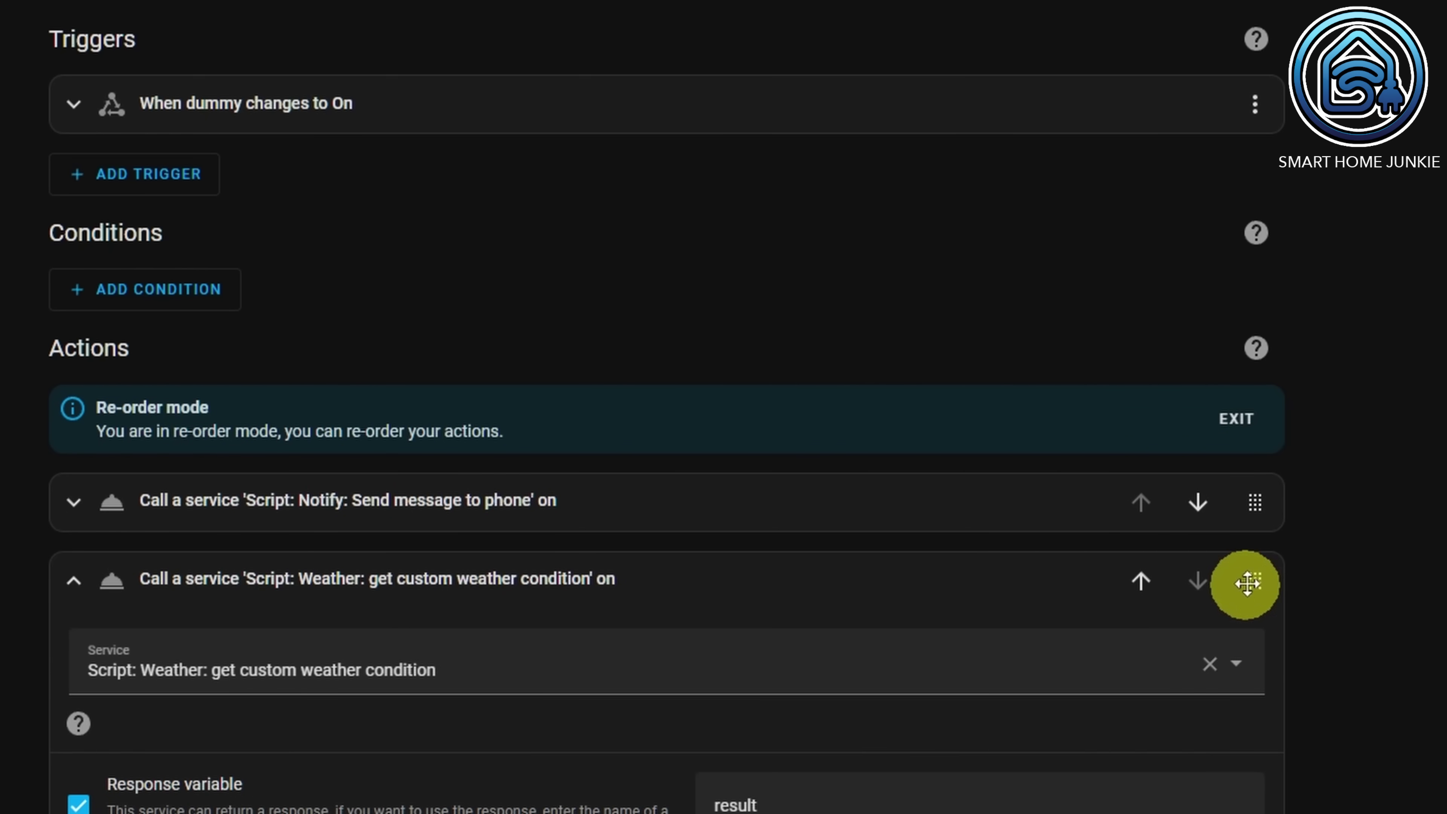
left_click_drag(1259, 572, 1257, 496)
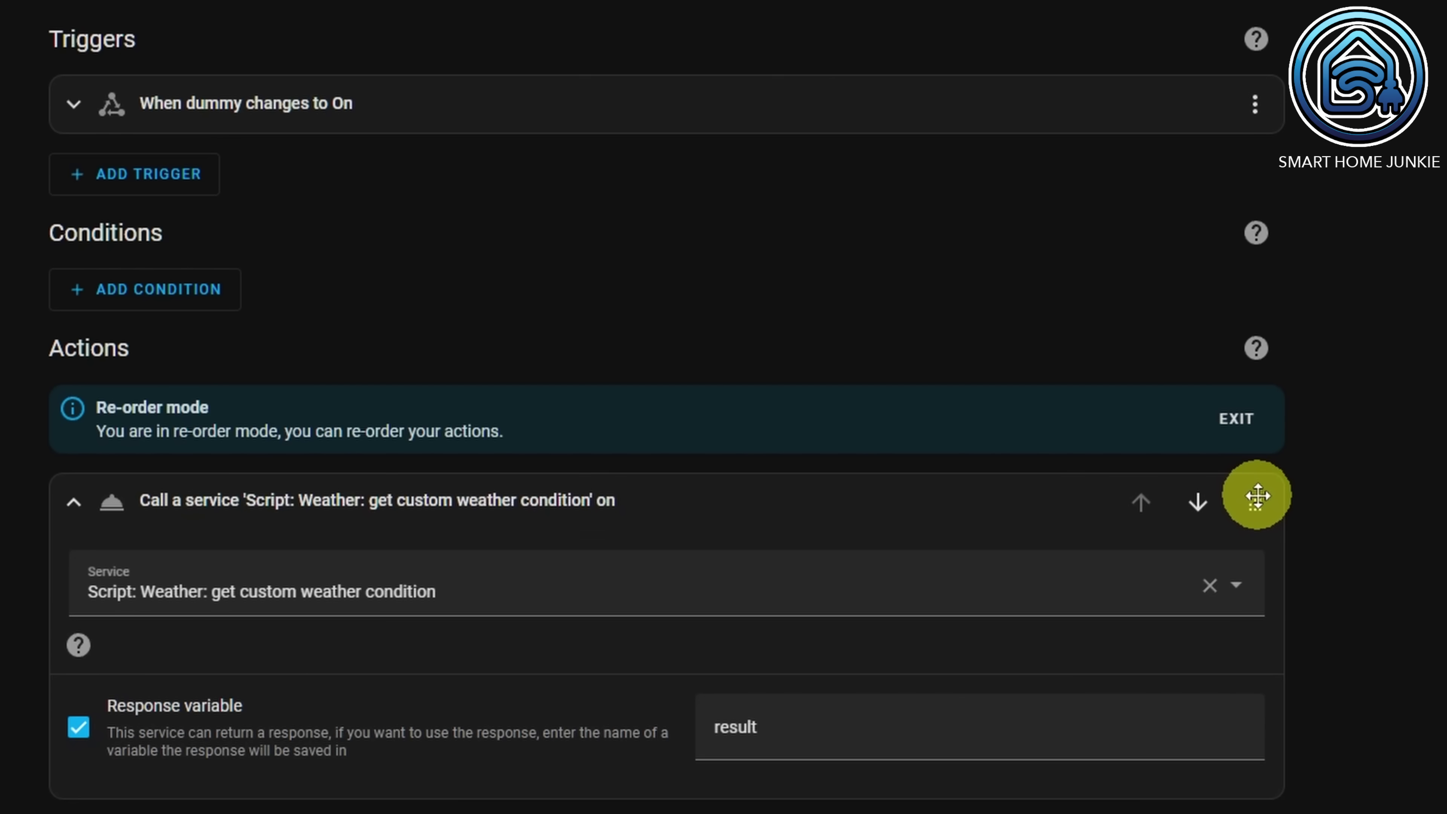
left_click(1236, 418)
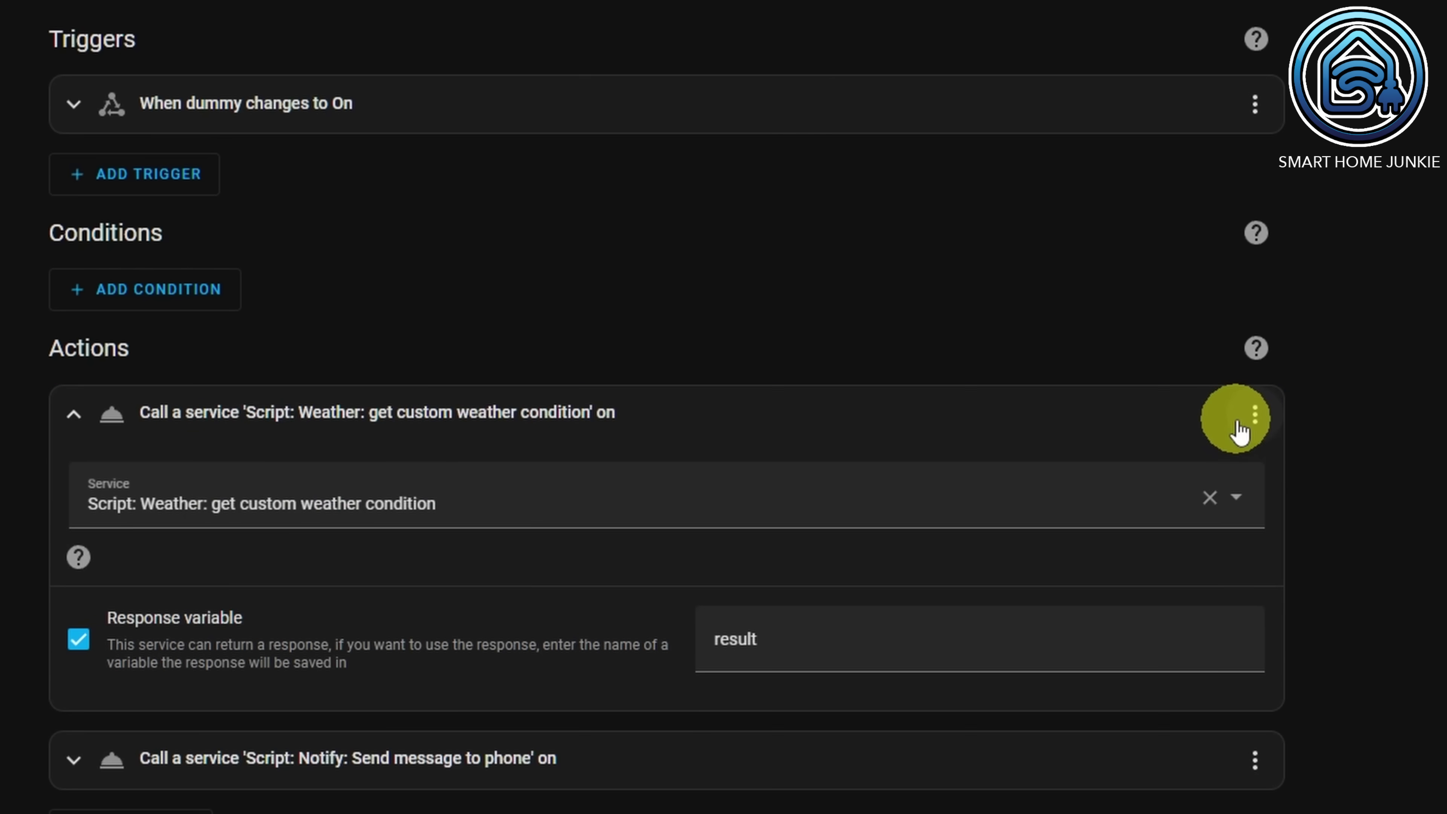
Set the phone notification action's title to "Weather Condition" and replace its message with text starting "The weather is {{".
left_click(79, 761)
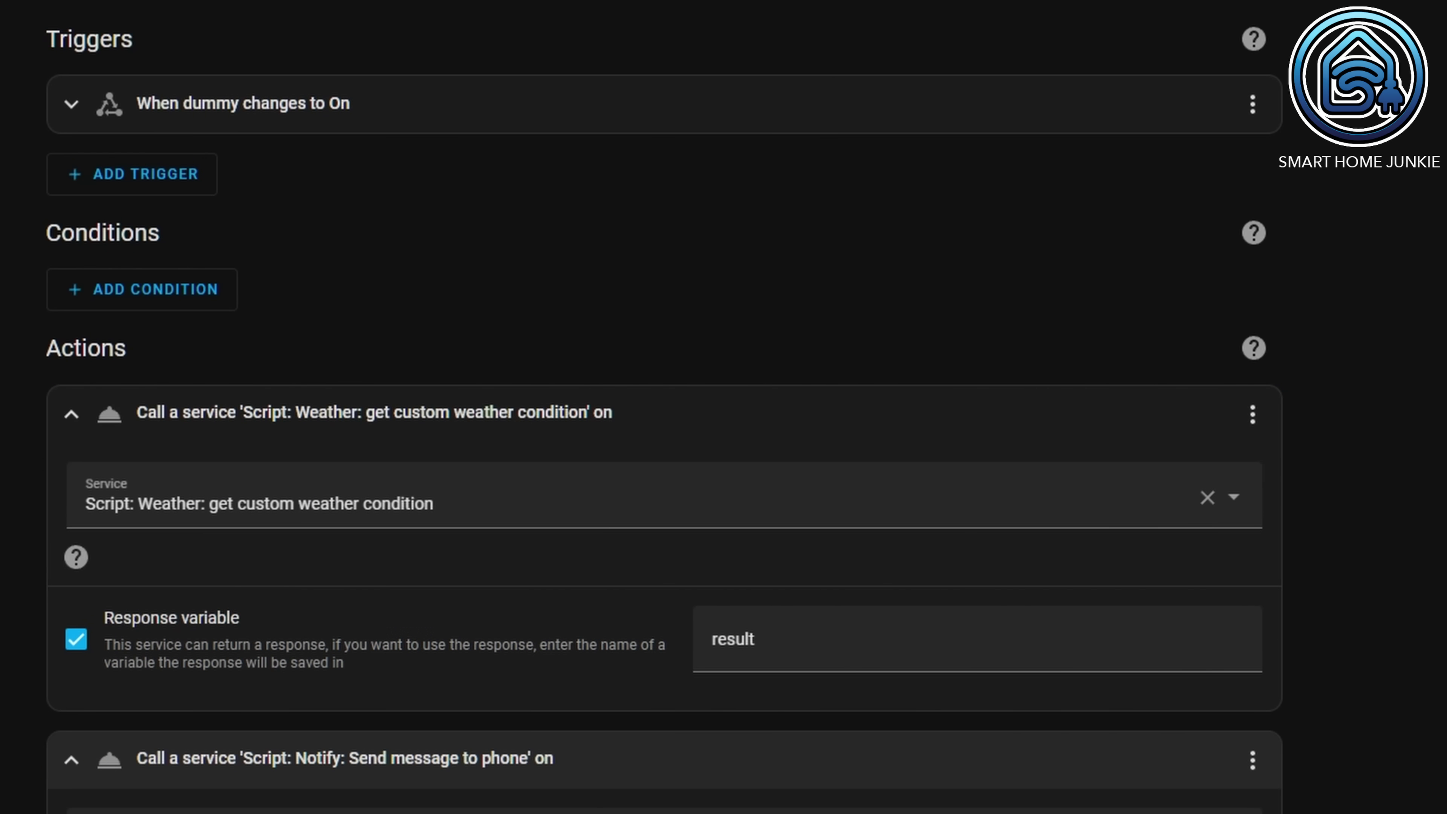
scroll(882, 376, "down", 8)
left_click_drag(866, 447, 767, 459)
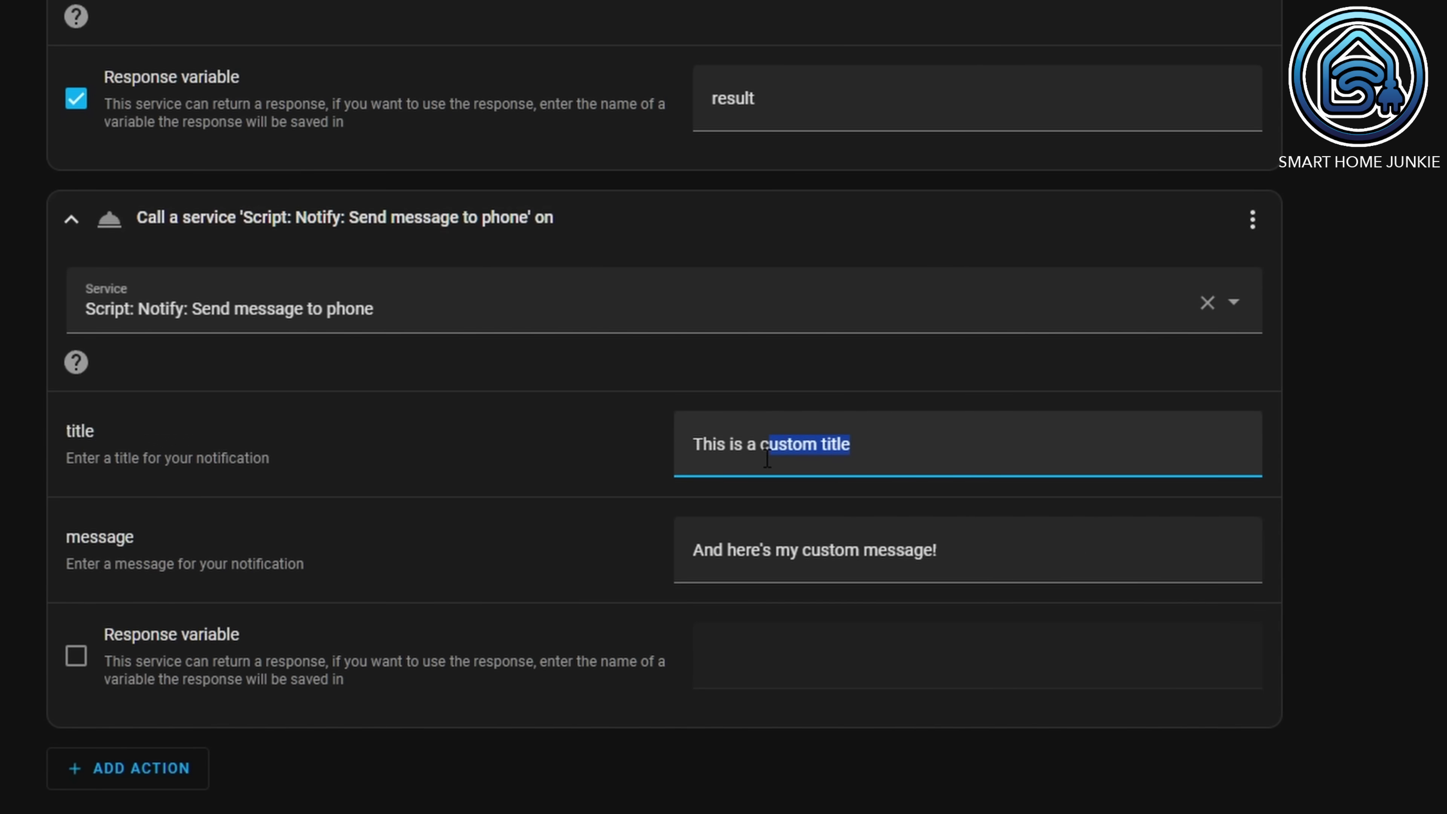
type("Weather Condition")
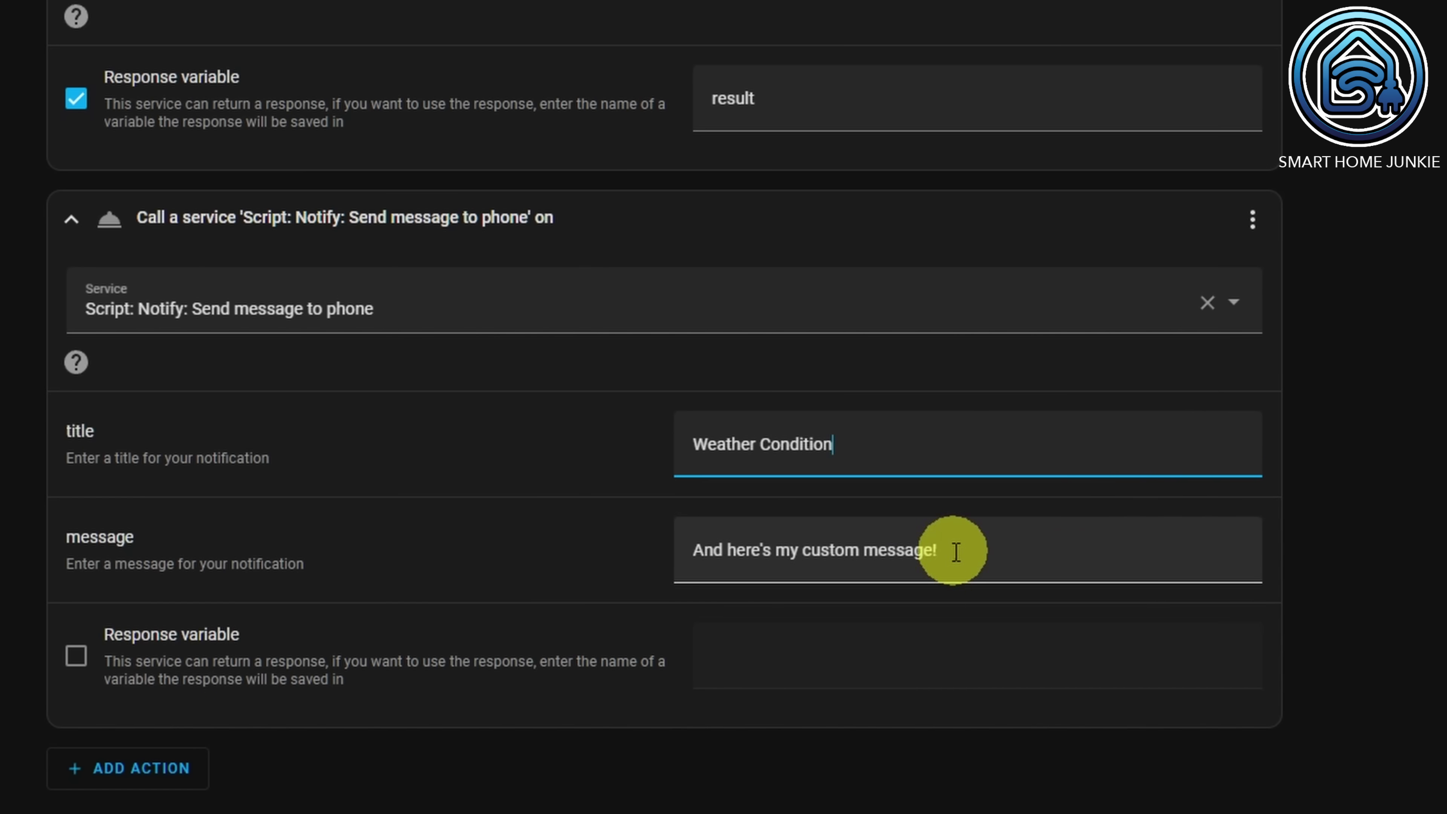
left_click_drag(957, 553, 669, 558)
left_click(1431, 553)
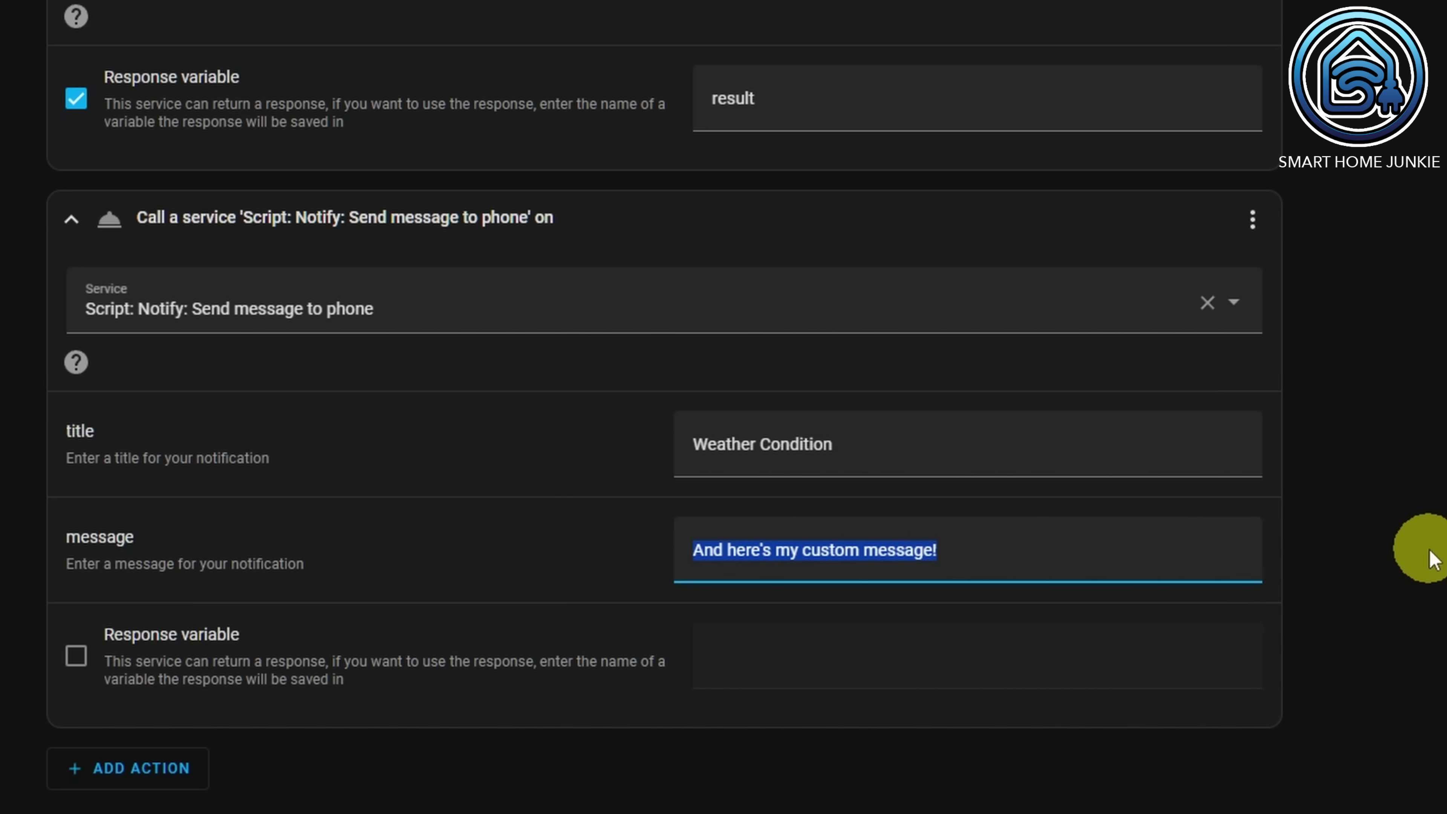
type("The weath")
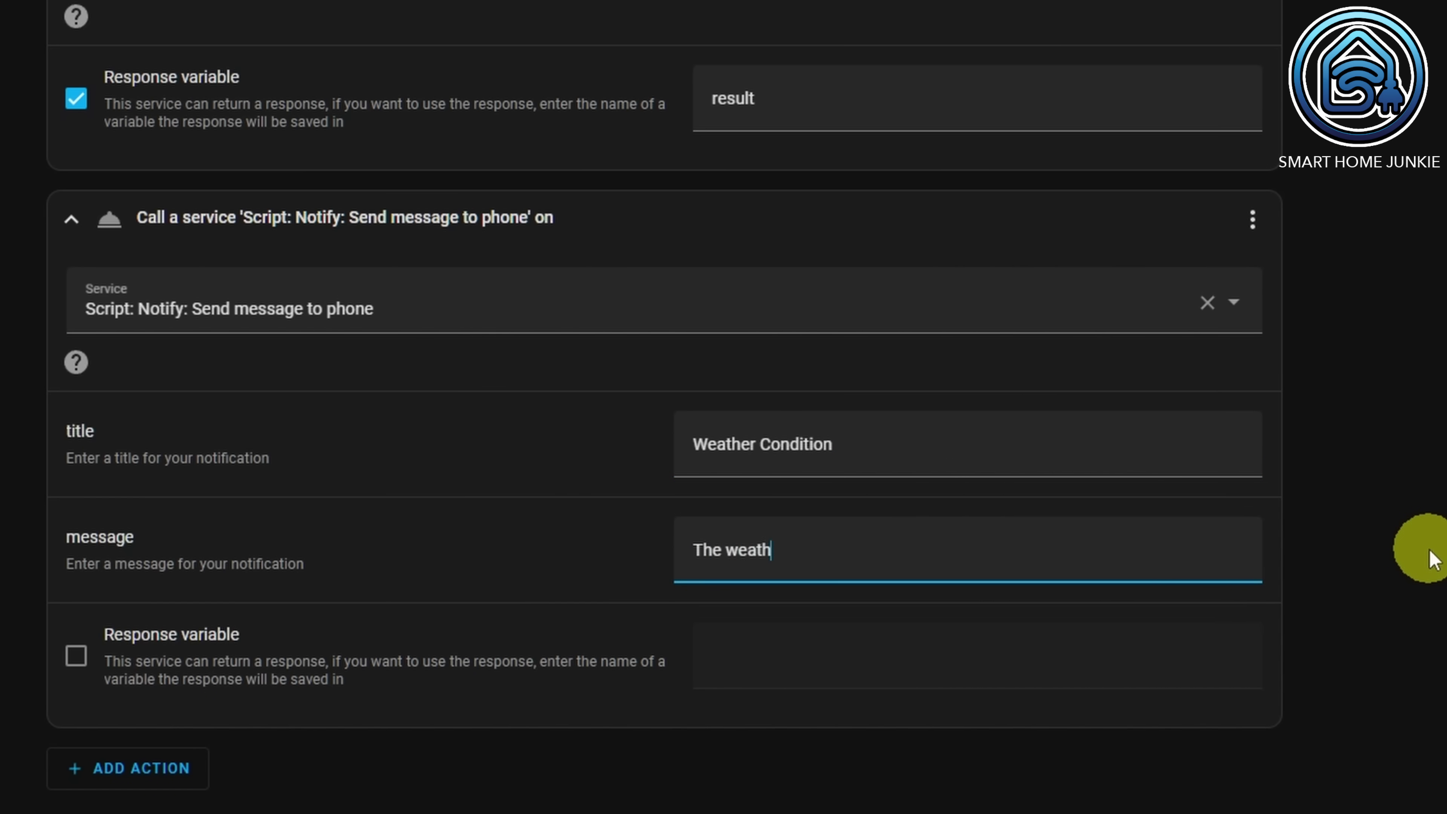
type("er is {{")
Open the dummy toggle from the helpers and switch it on to trigger the weather notification.
left_click(508, 660)
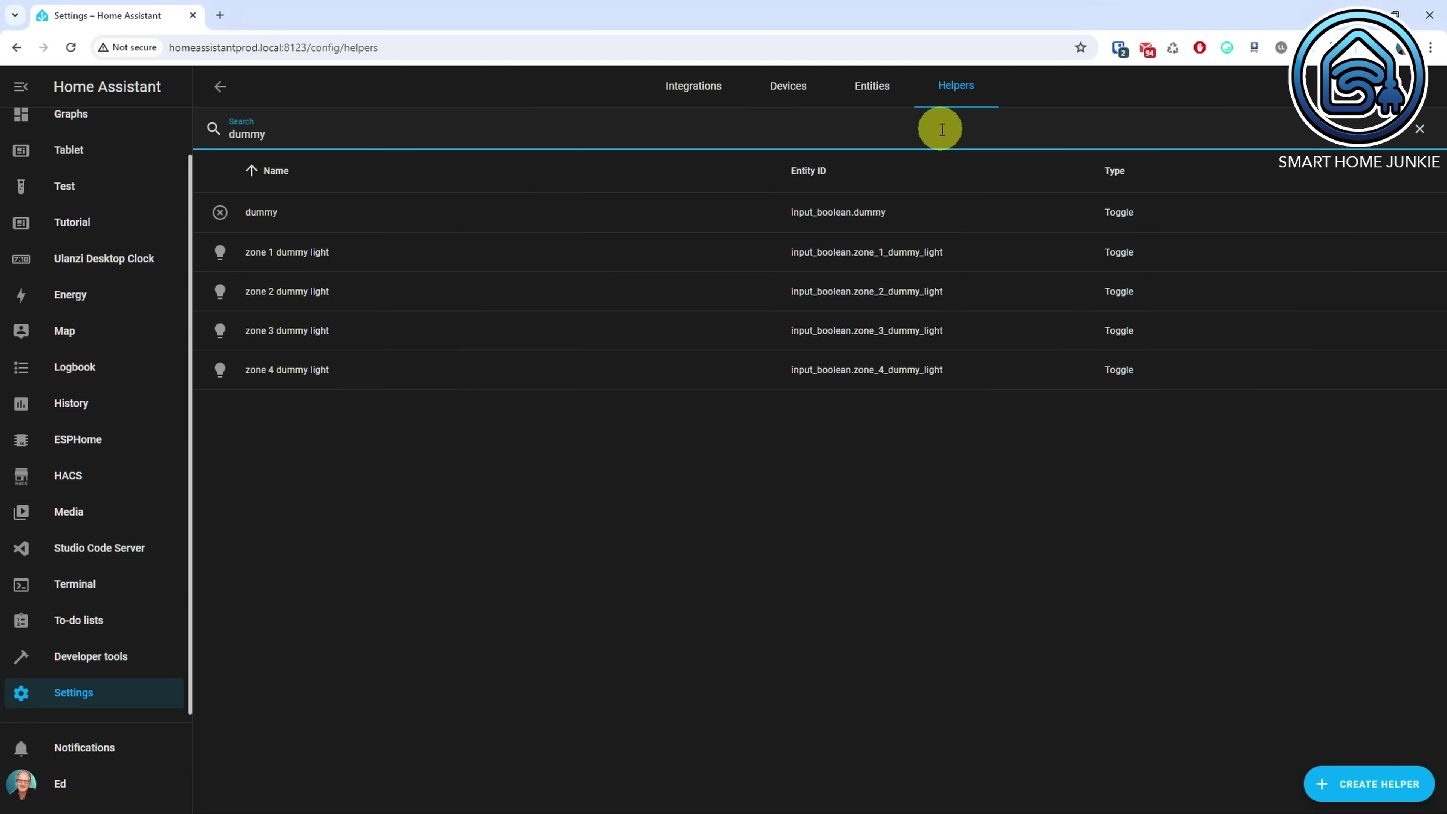
left_click(843, 212)
left_click(730, 288)
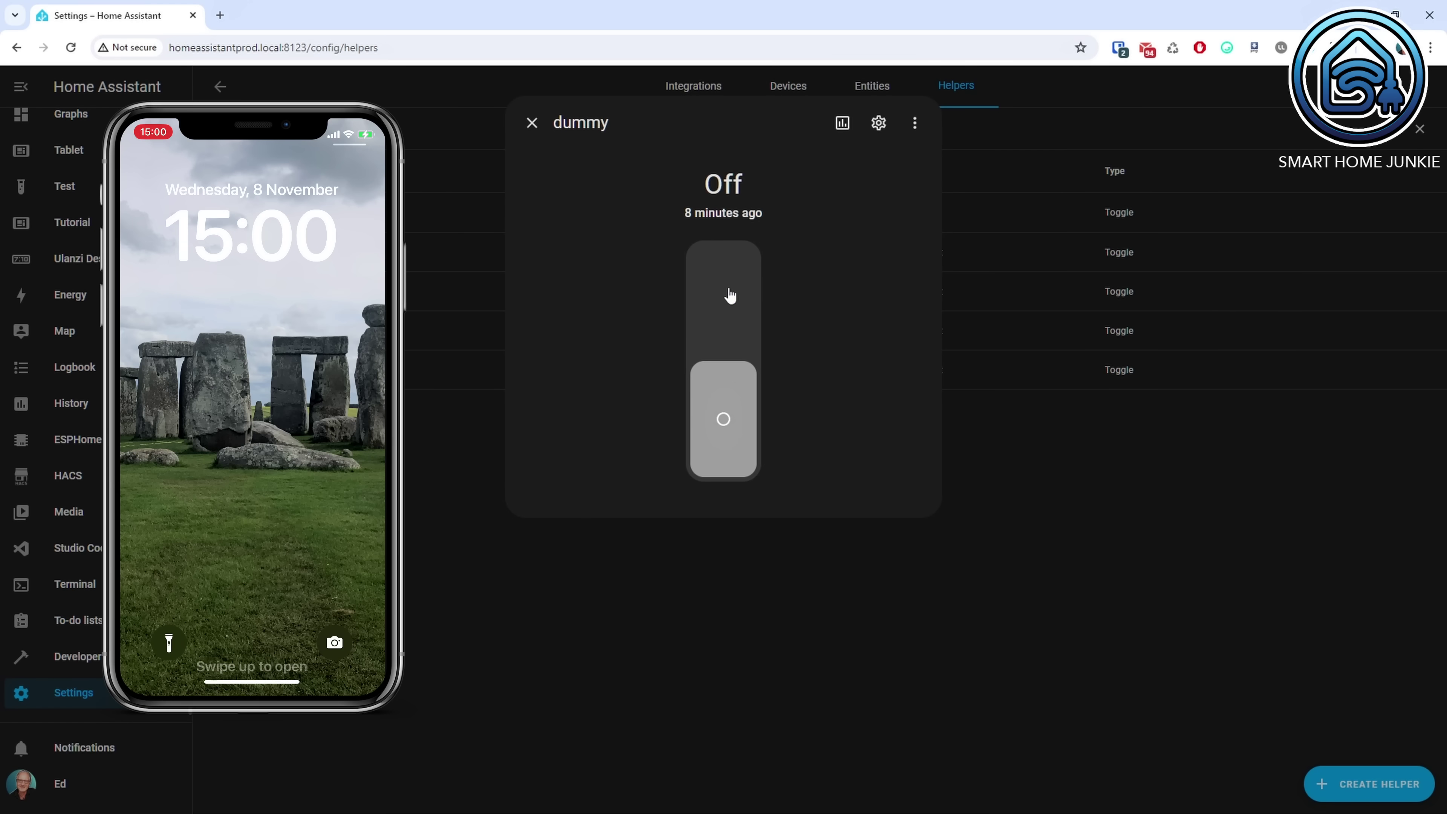